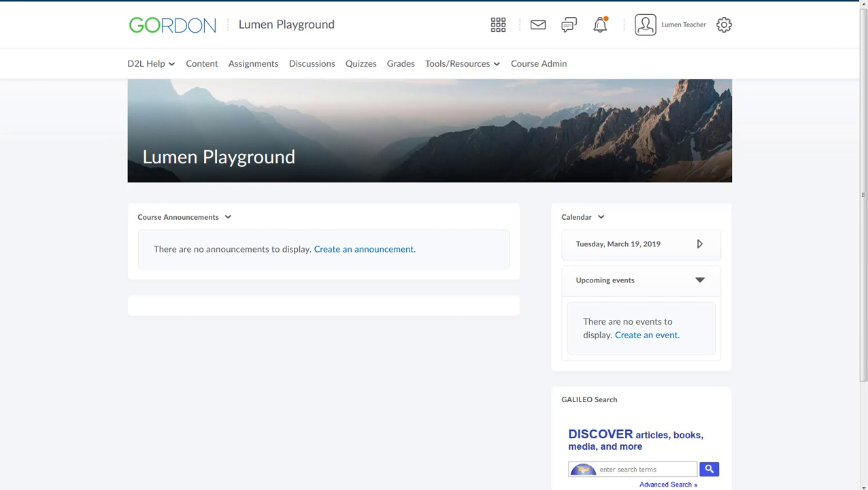
Start a component import for the Lumen Playground course from its course administration page.
mouse_move(661, 117)
left_click(530, 67)
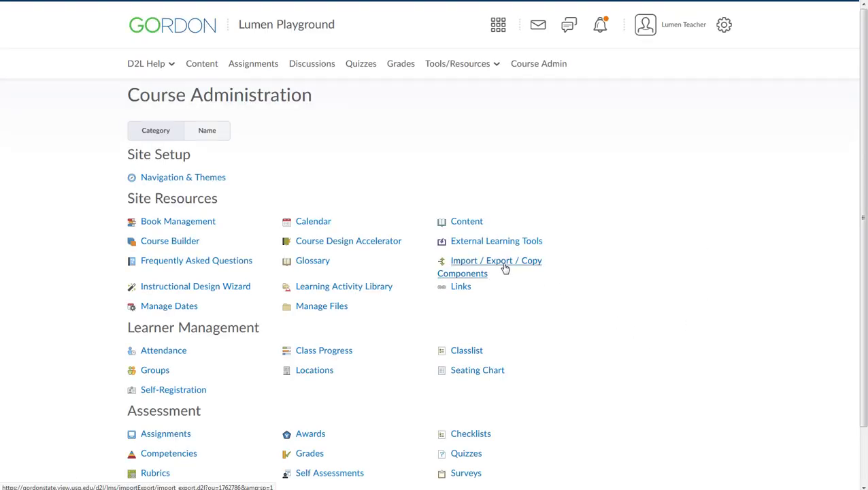
left_click(504, 268)
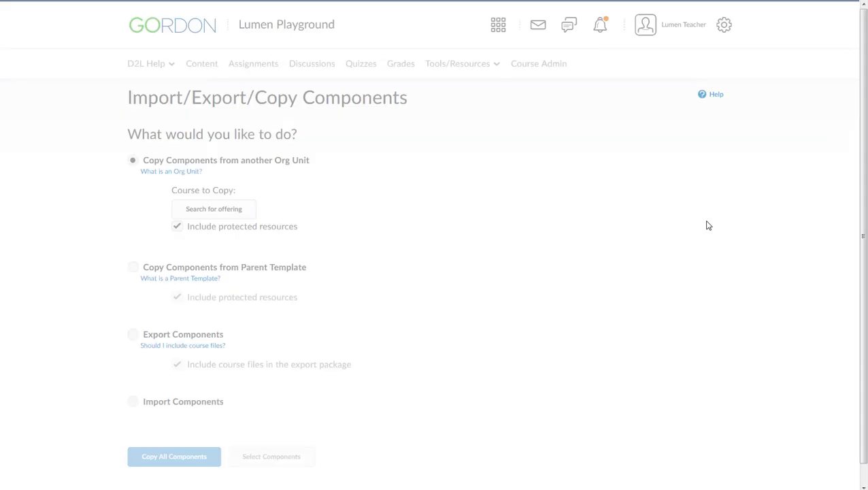
left_click(158, 401)
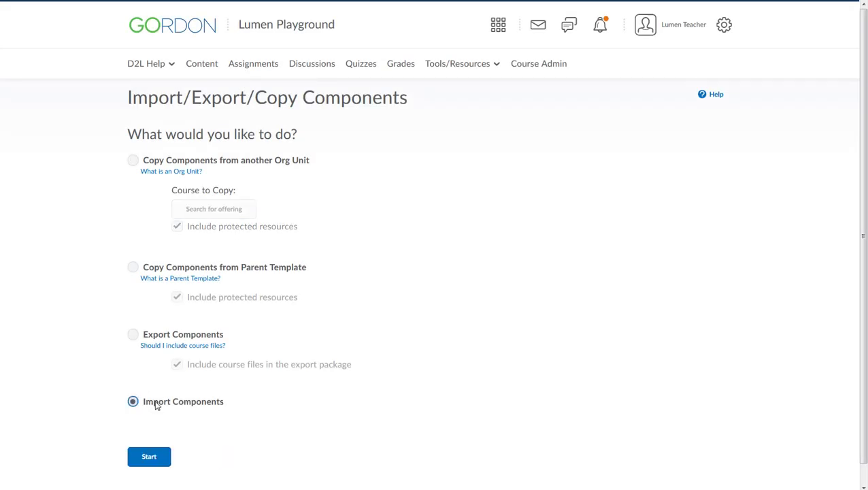
left_click(147, 456)
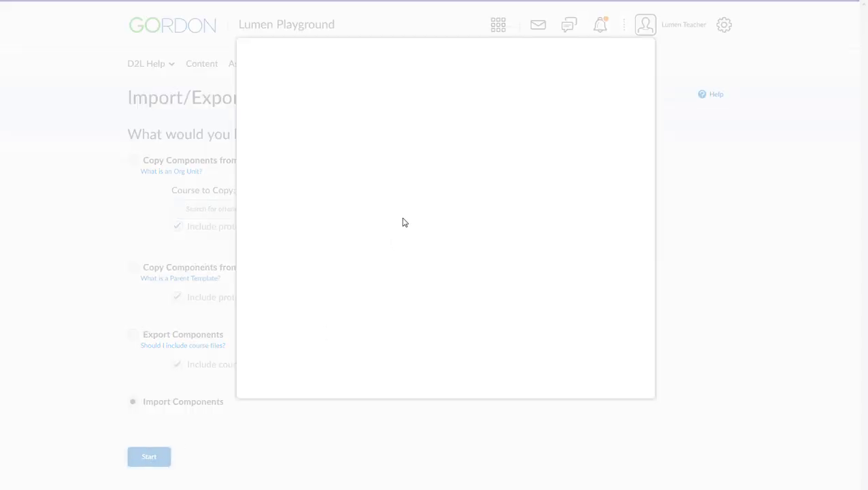
Browse the Desktop for a course package to upload, and cancel the import.
left_click(313, 232)
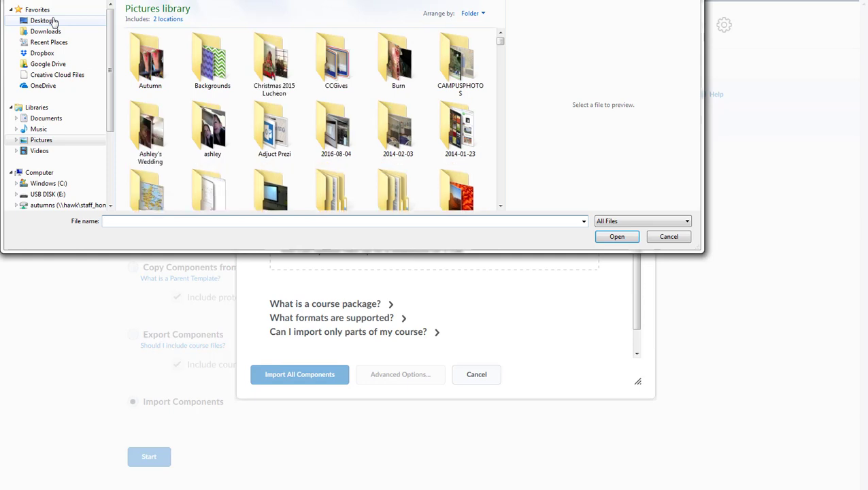
left_click(54, 21)
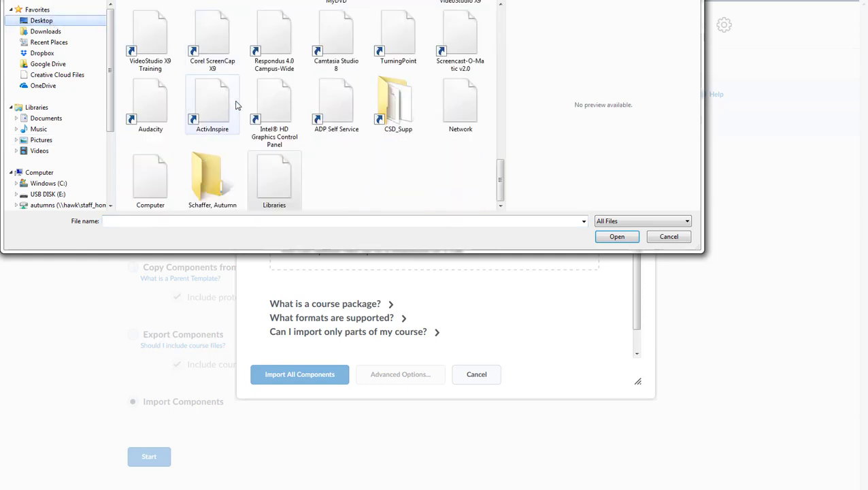
key("Escape")
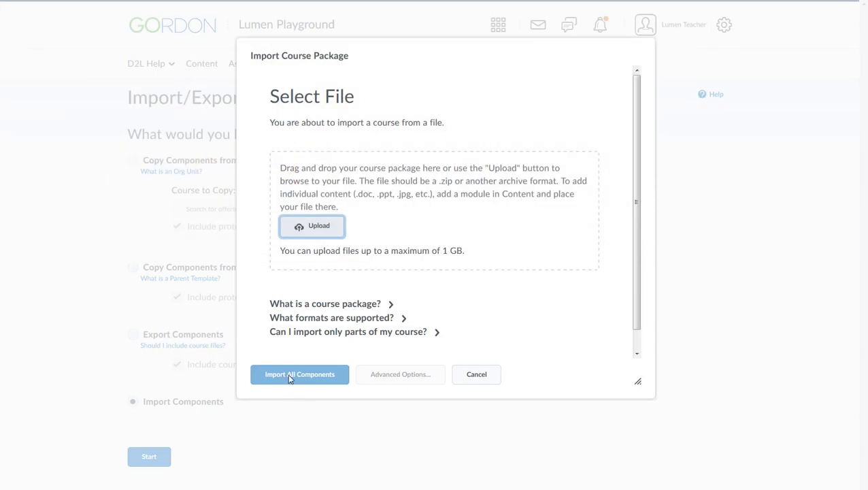
left_click(462, 385)
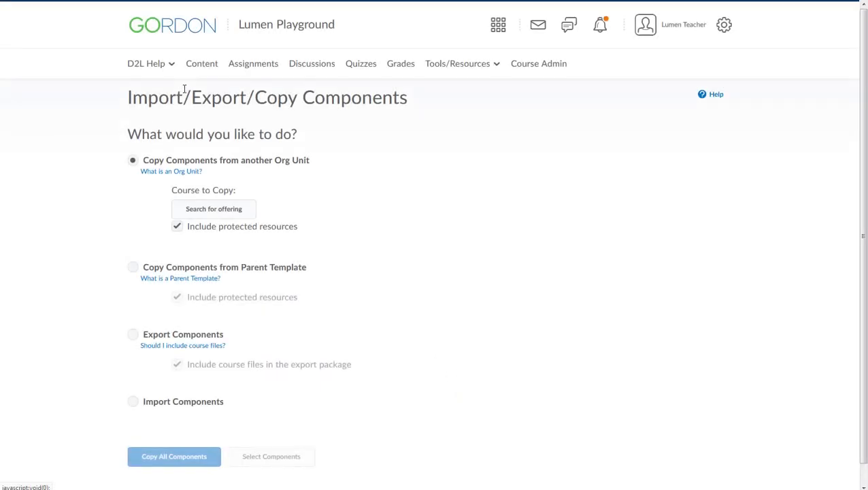
Look through the Course Contents, Faculty Resources and Course Assignments modules in the course content.
left_click(200, 65)
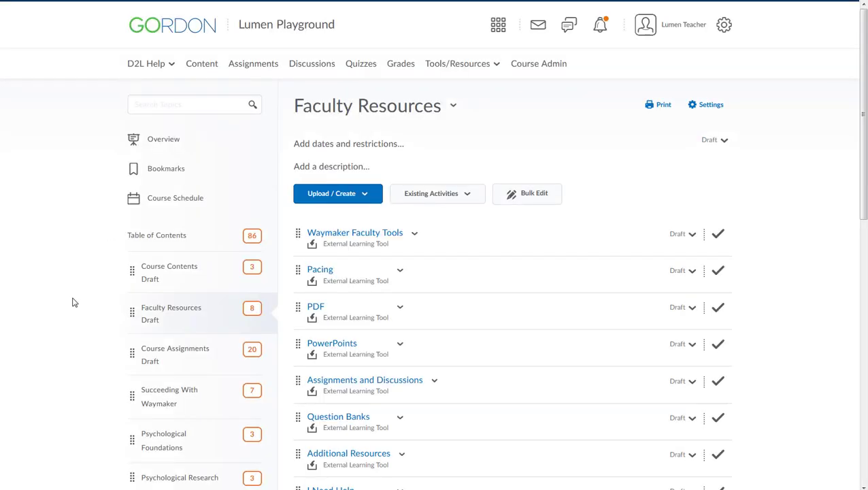
scroll(136, 194, "down", 3)
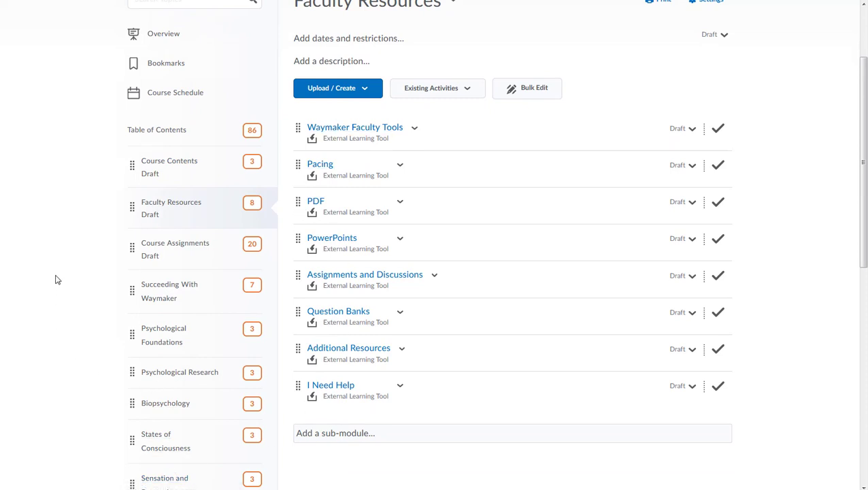
left_click(167, 170)
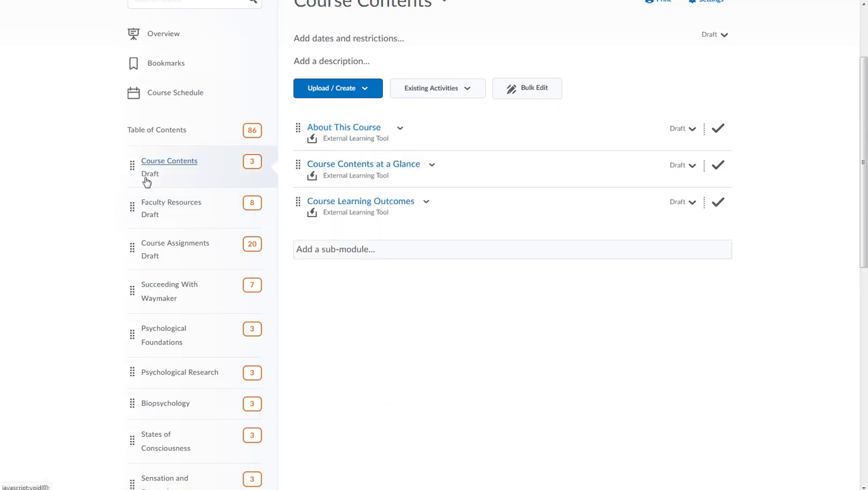
left_click(164, 208)
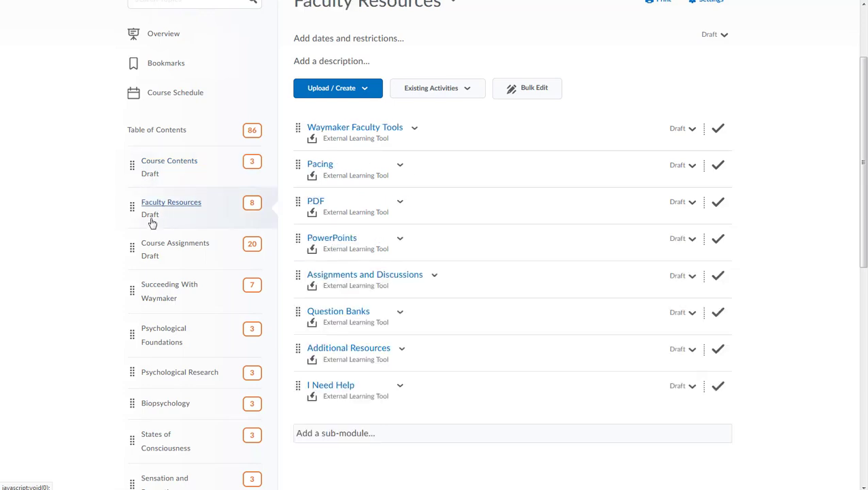
left_click(166, 249)
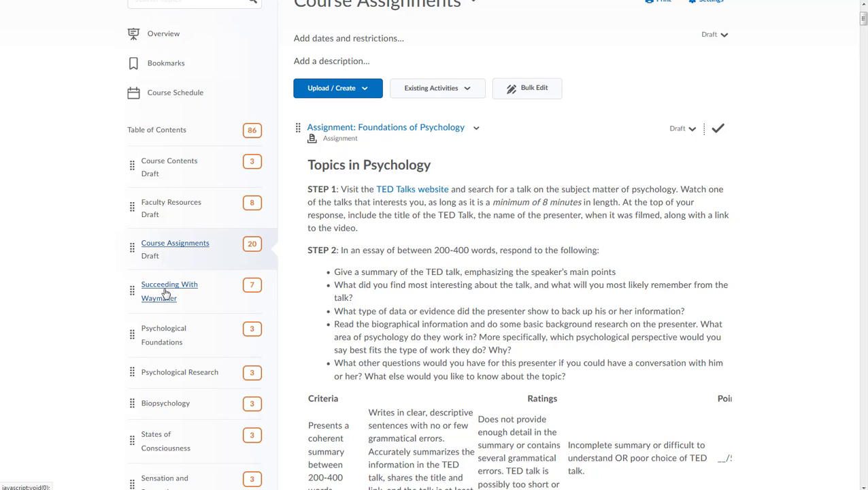
scroll(166, 293, "down", 5)
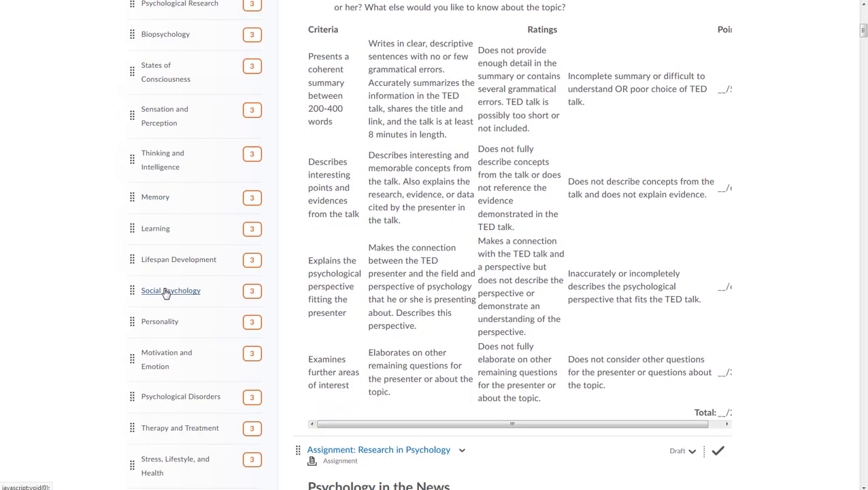
scroll(165, 292, "up", 5)
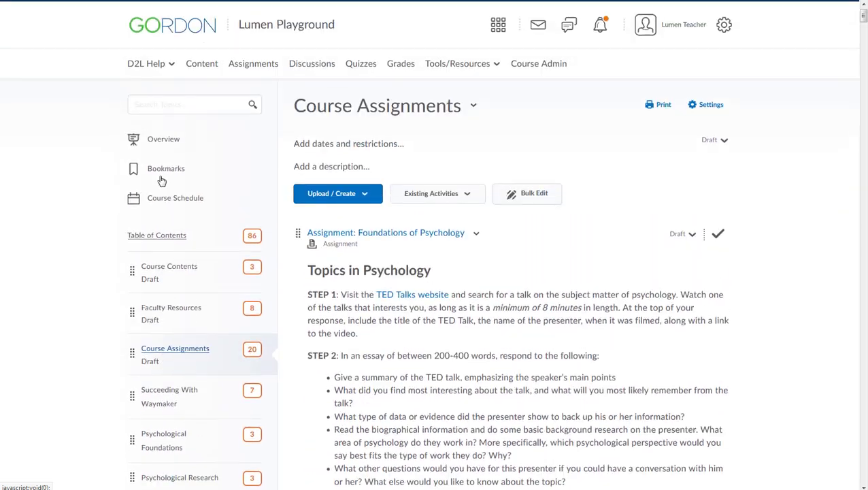
Open Waymaker Faculty Tools from the Faculty Resources module and start configuring Waymaker's communication setup.
left_click(153, 314)
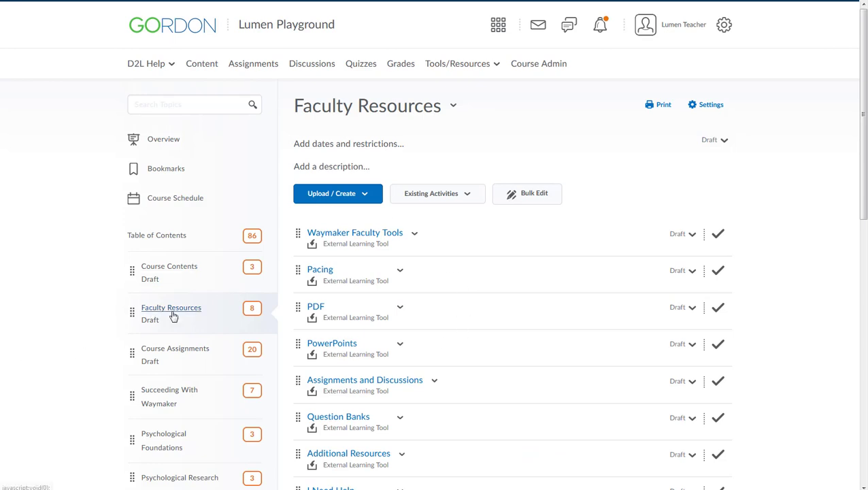
left_click(364, 238)
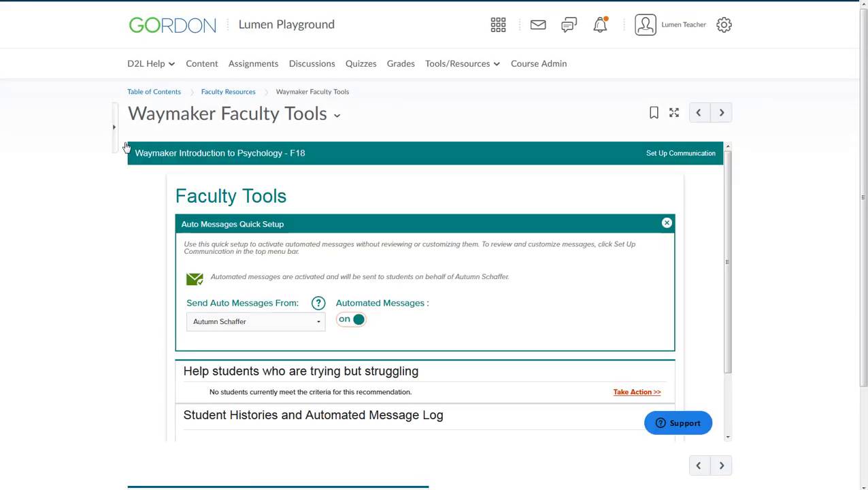
left_click(693, 156)
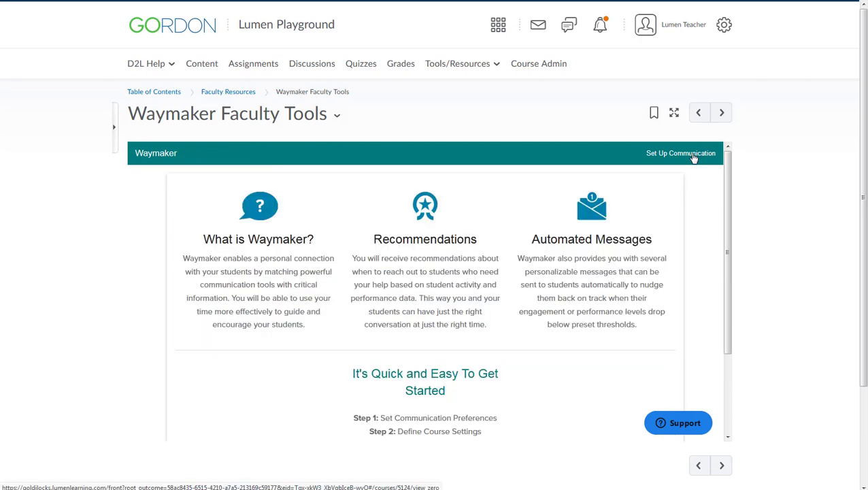
scroll(630, 310, "down", 3)
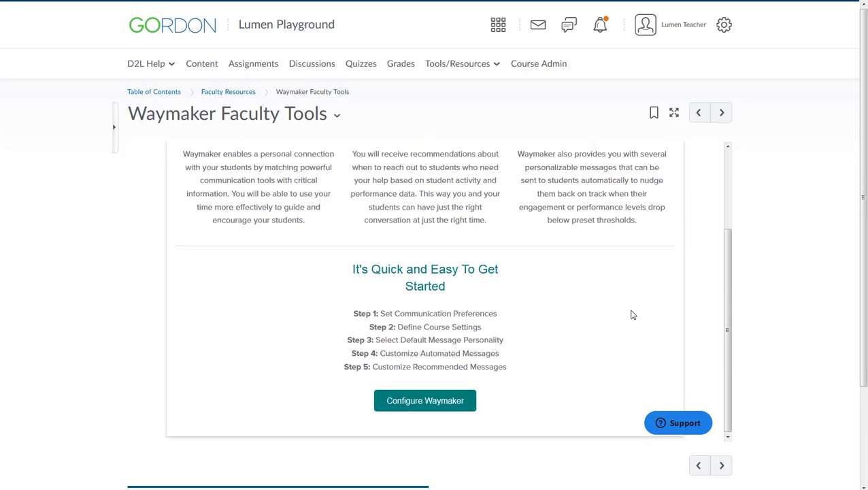
left_click(410, 409)
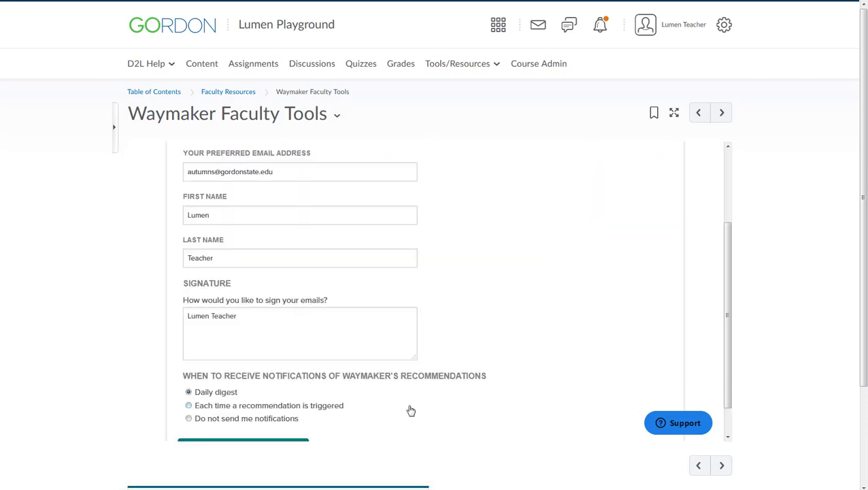
Review the email, name, signature and notification preferences, keep Daily digest, and continue to the course settings.
left_click(200, 173)
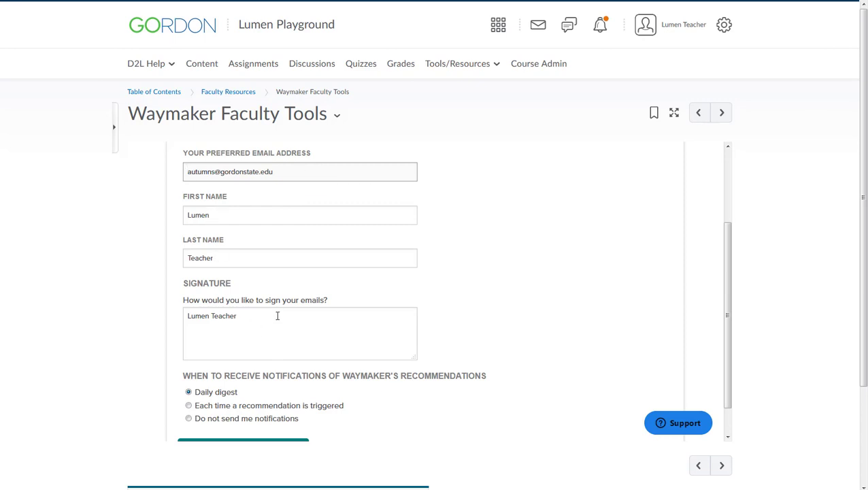
scroll(277, 313, "down", 1)
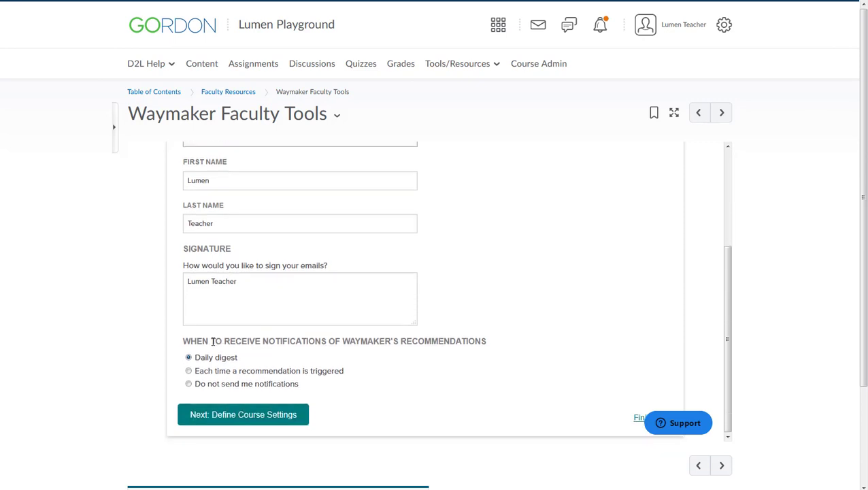
left_click_drag(213, 341, 492, 352)
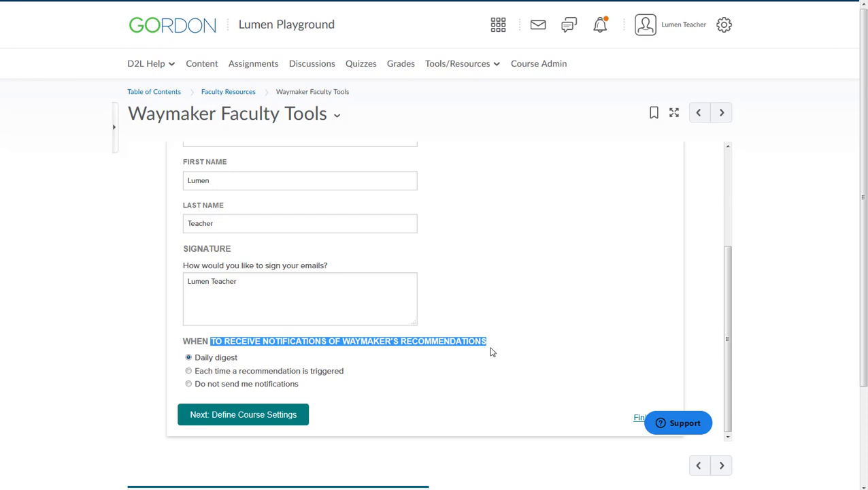
left_click(425, 341)
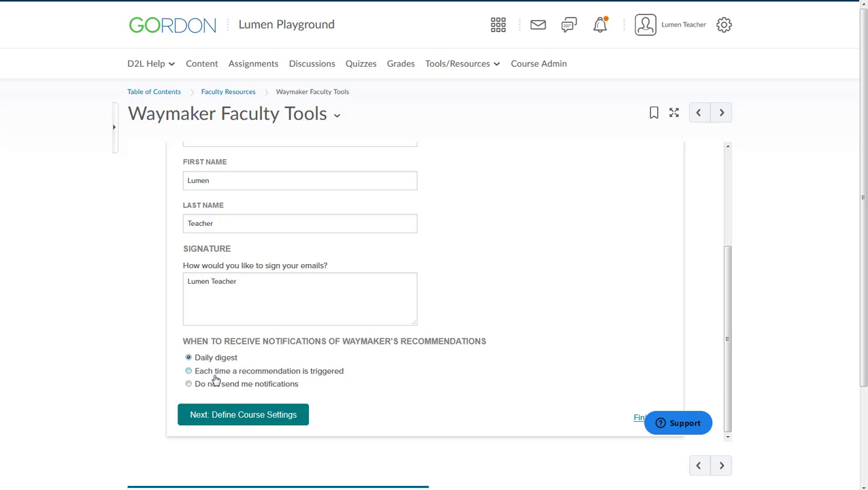
left_click(242, 414)
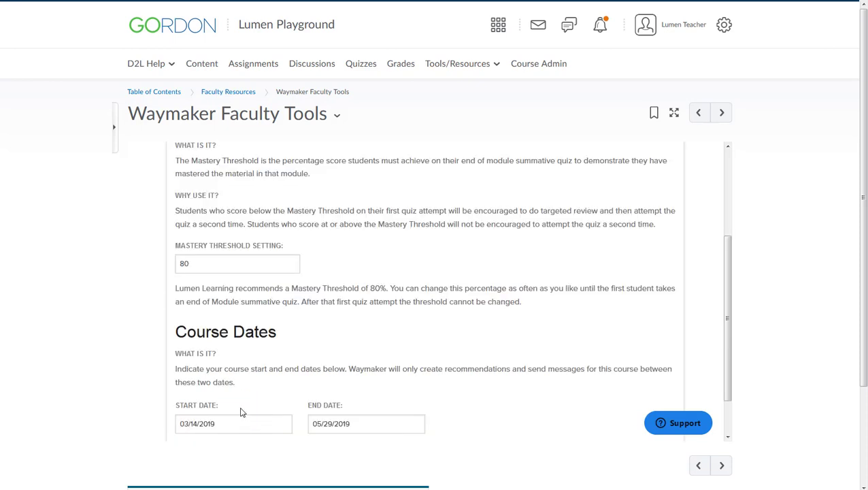
Review the mastery threshold setting, keep it at 80, and continue to the default message personality selection.
left_click(213, 267)
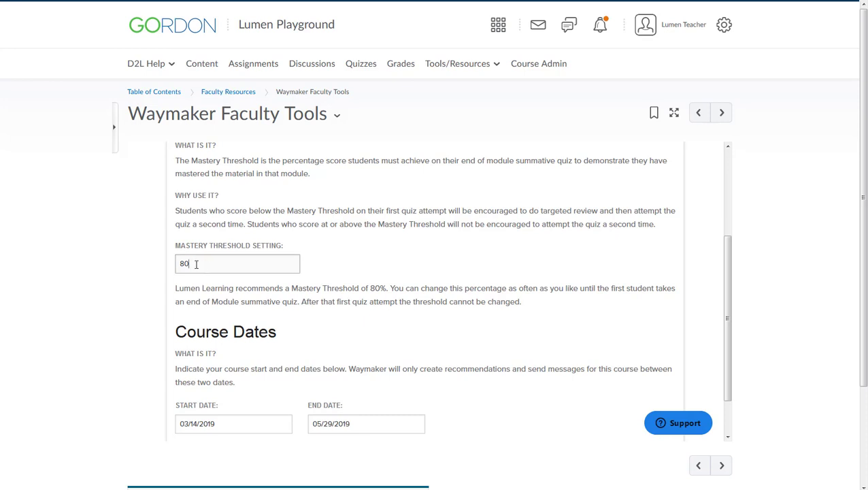
double_click(183, 263)
left_click(197, 264)
scroll(235, 344, "down", 1)
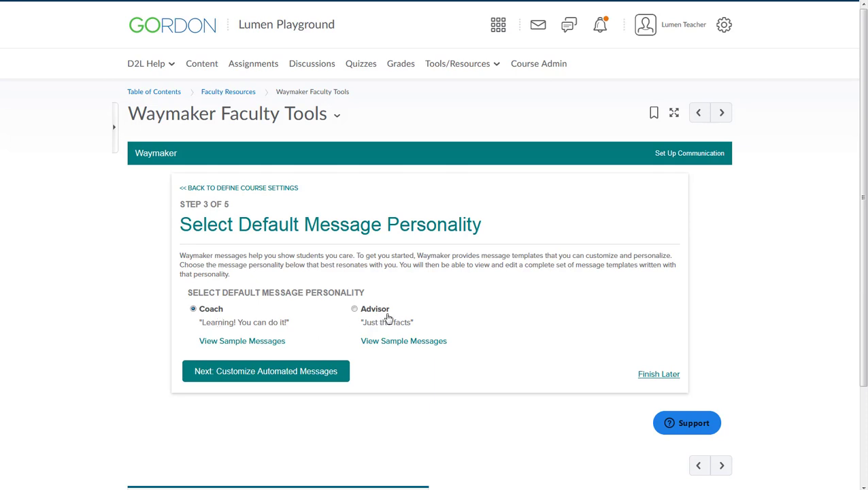
View the sample messages for the Coach personality and close them.
left_click(262, 348)
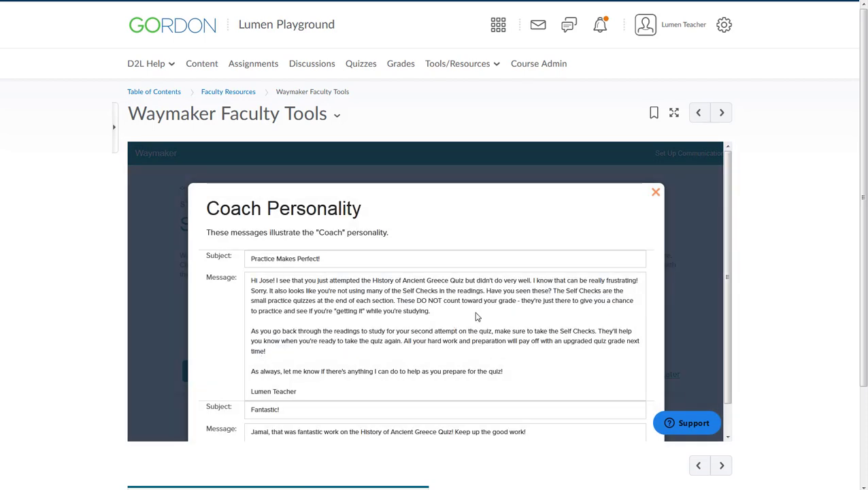
scroll(476, 316, "down", 1)
left_click_drag(251, 251, 403, 368)
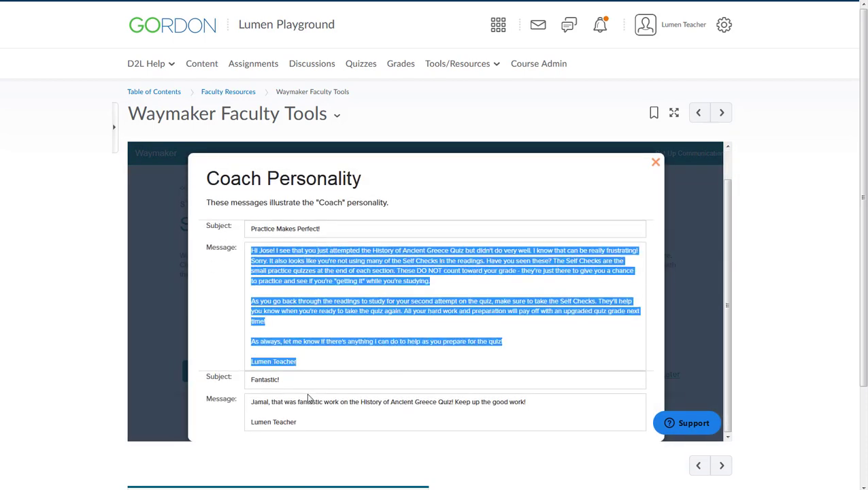
scroll(531, 257, "down", 2)
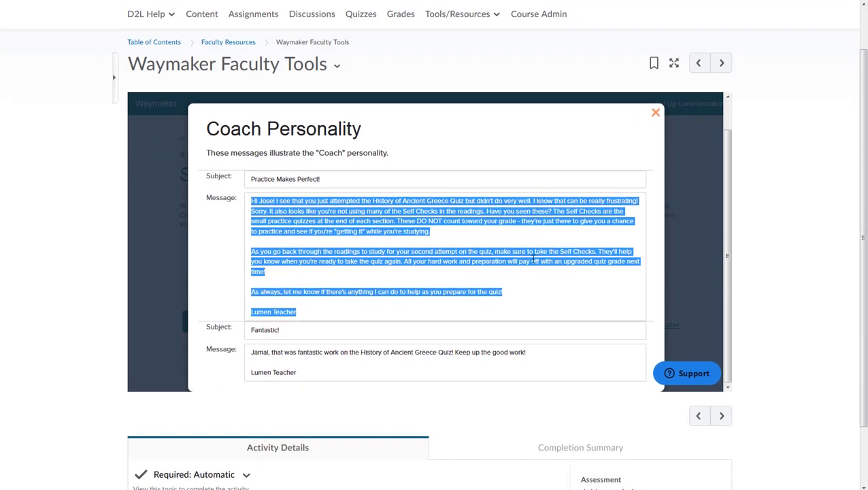
left_click(255, 207)
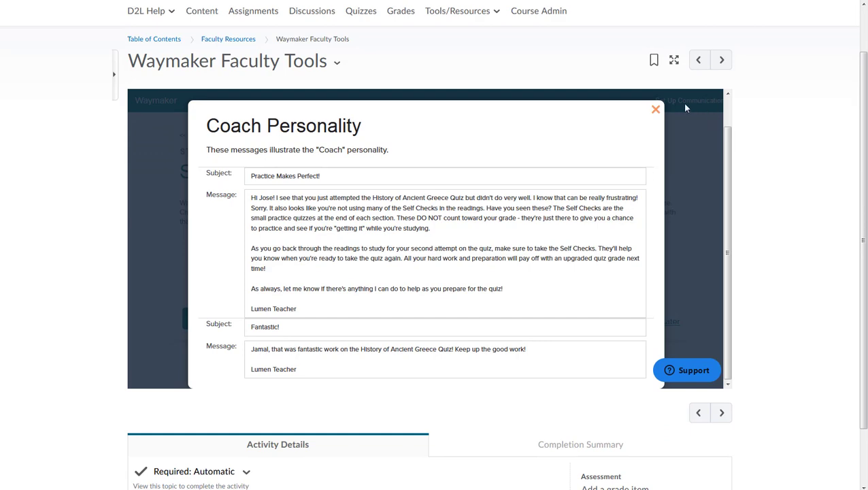
left_click(654, 109)
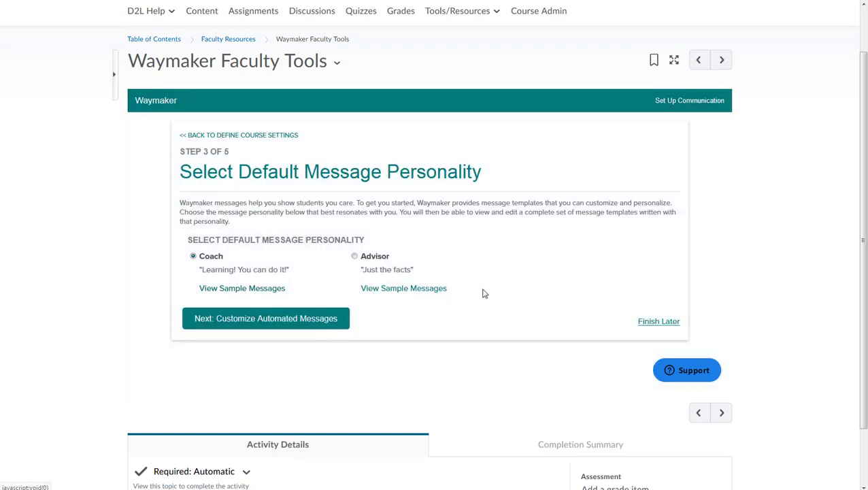
View the sample messages for the Advisor personality and close them.
left_click(385, 291)
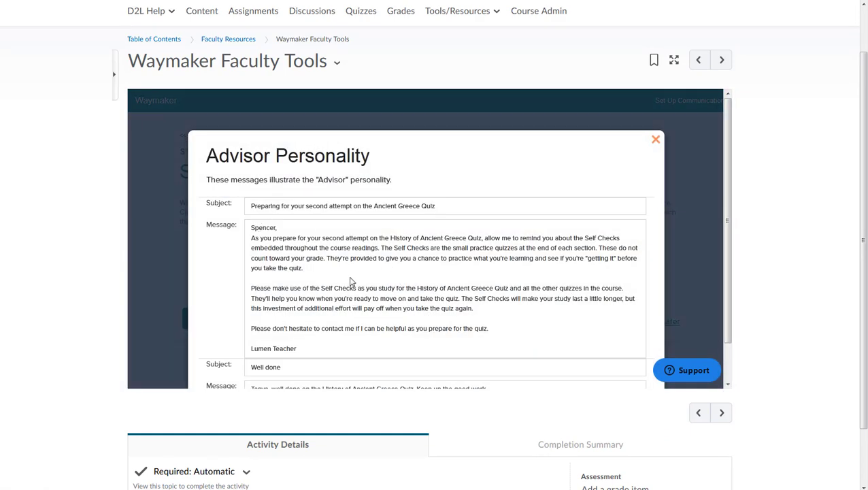
scroll(410, 318, "down", 1)
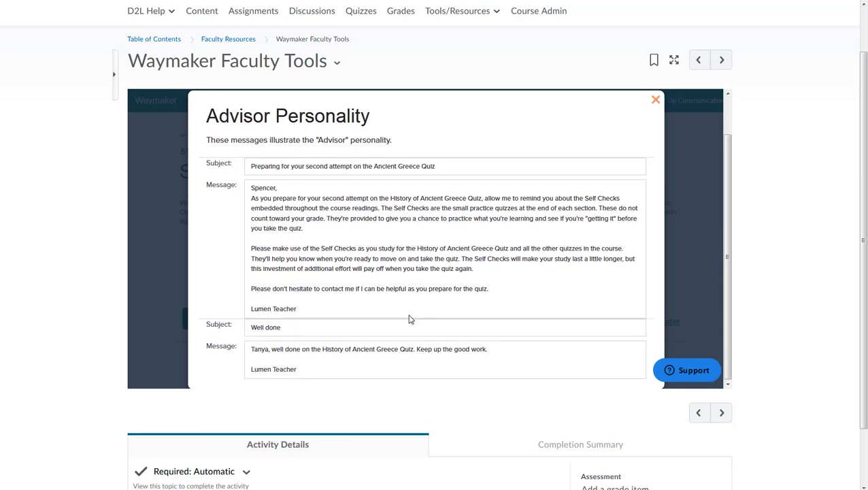
left_click(655, 100)
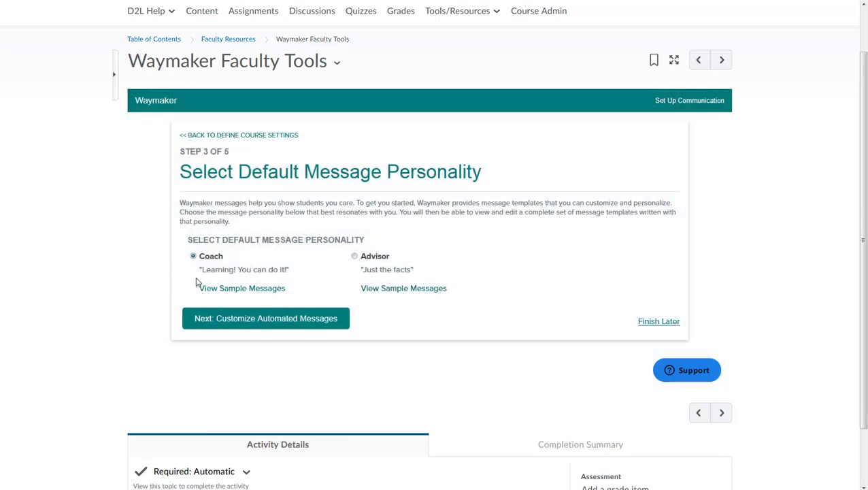
Continue with the Coach personality to the automated messages and examine the criteria for sending the Study tips message.
left_click(209, 321)
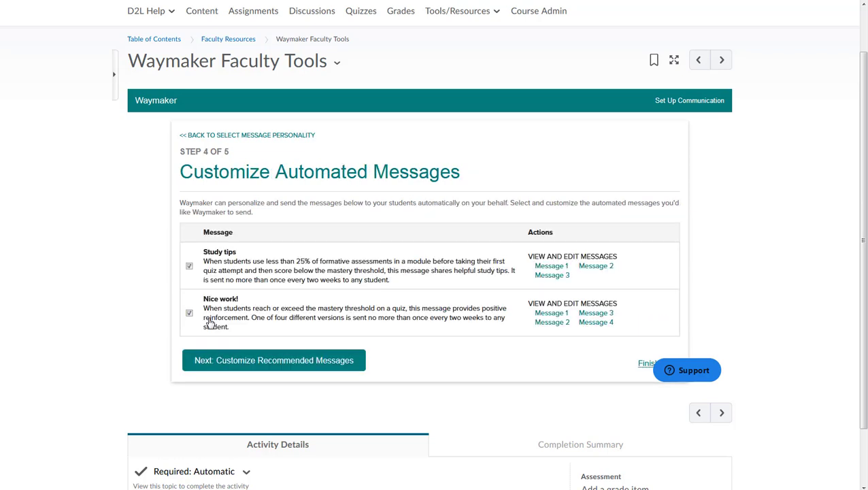
scroll(406, 316, "down", 3)
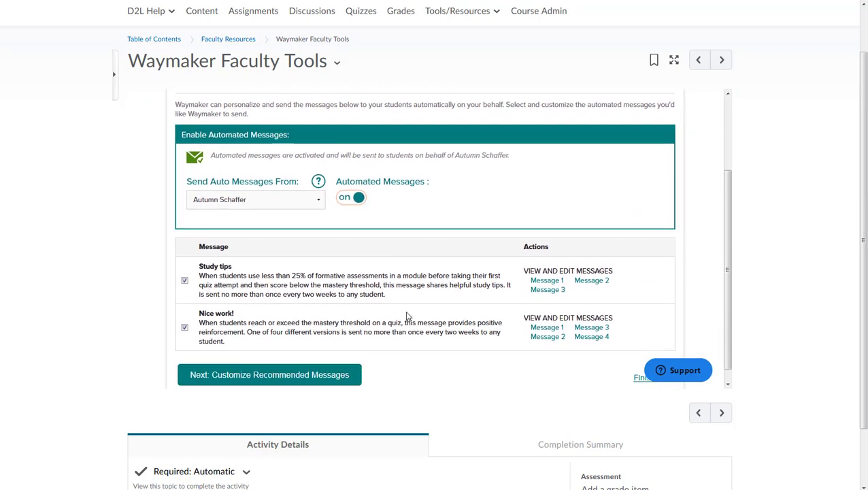
left_click_drag(204, 254, 326, 259)
left_click(234, 263)
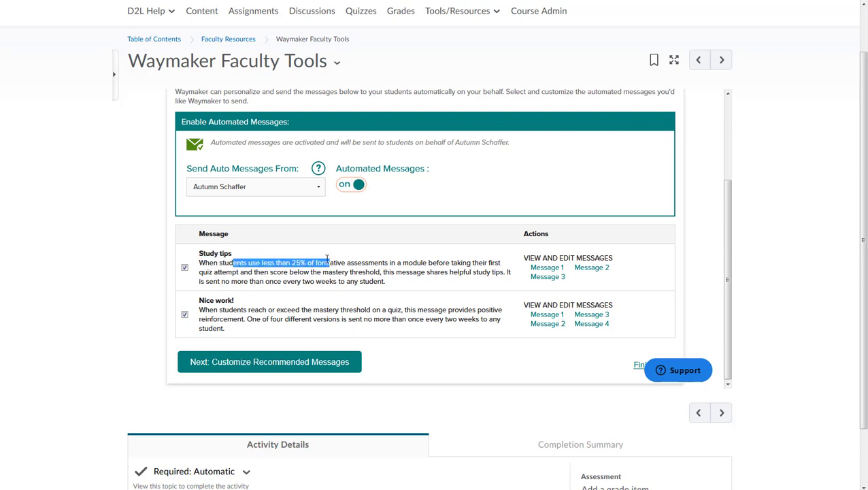
left_click(295, 272)
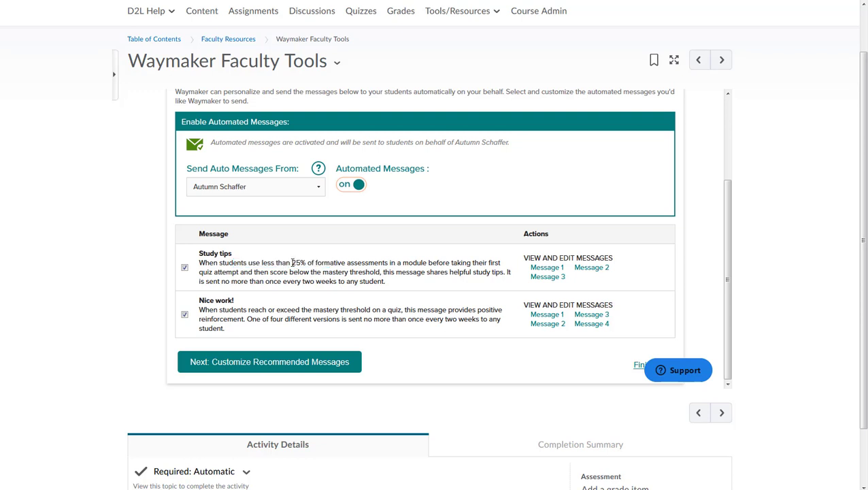
left_click_drag(292, 263, 390, 263)
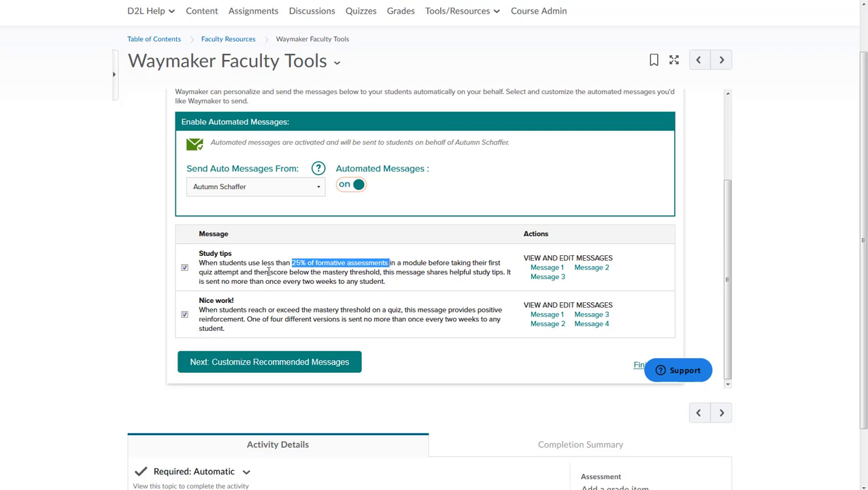
left_click_drag(270, 272, 388, 264)
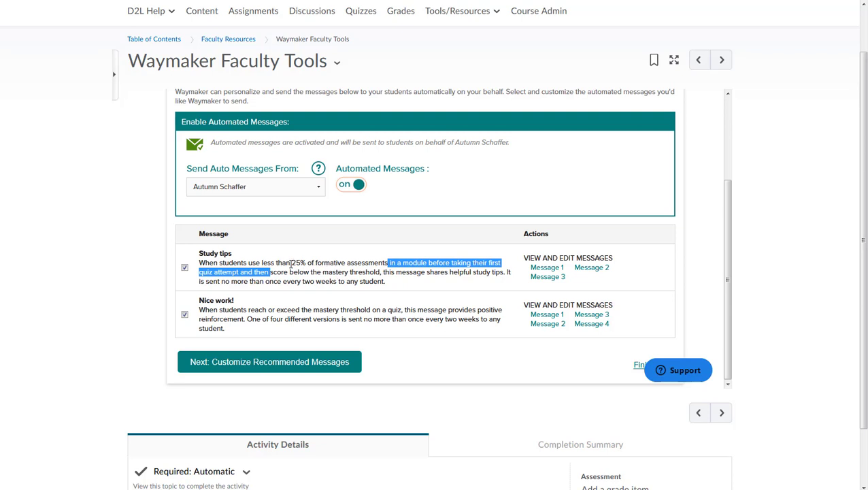
left_click_drag(292, 263, 391, 263)
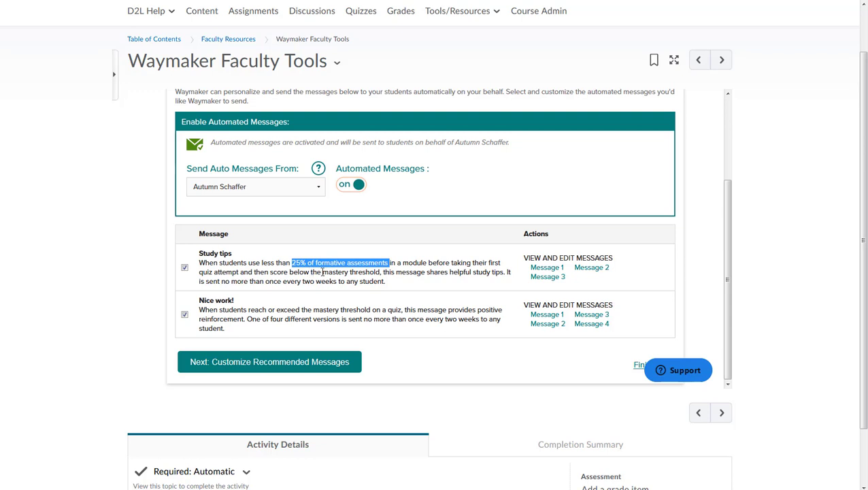
left_click_drag(321, 272, 381, 272)
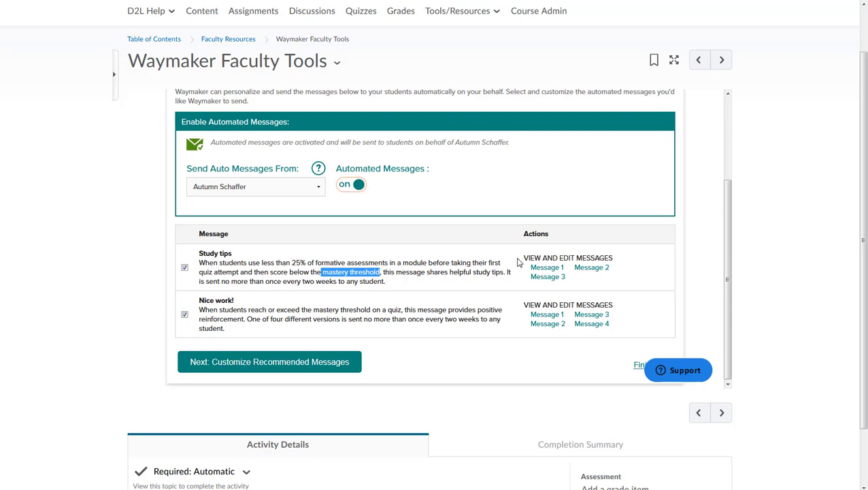
View the template and preview of Message 1 for Study tips and close it without editing.
left_click(551, 269)
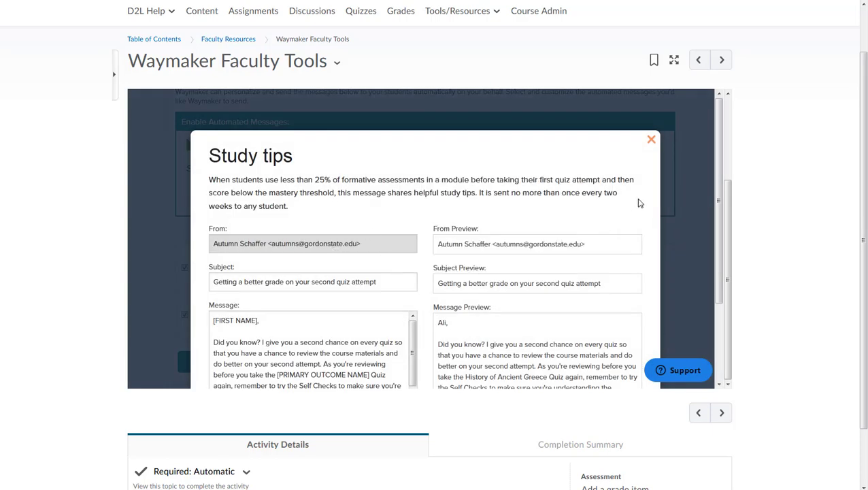
scroll(639, 202, "down", 3)
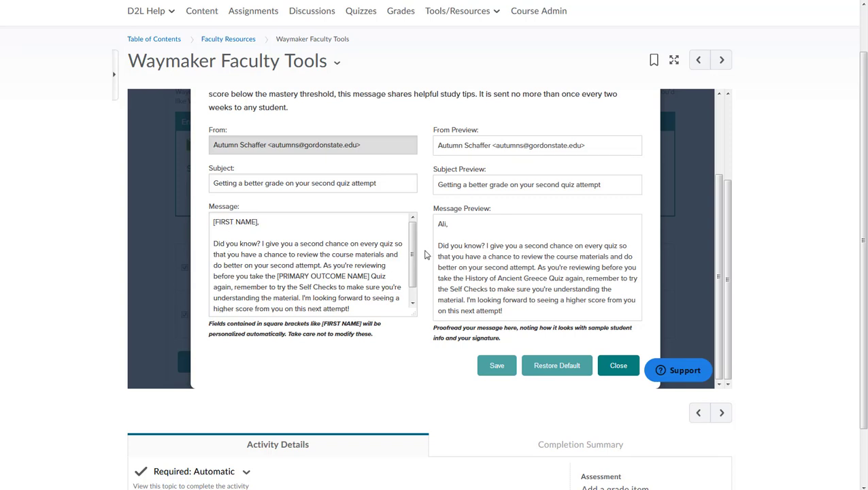
left_click_drag(412, 251, 411, 264)
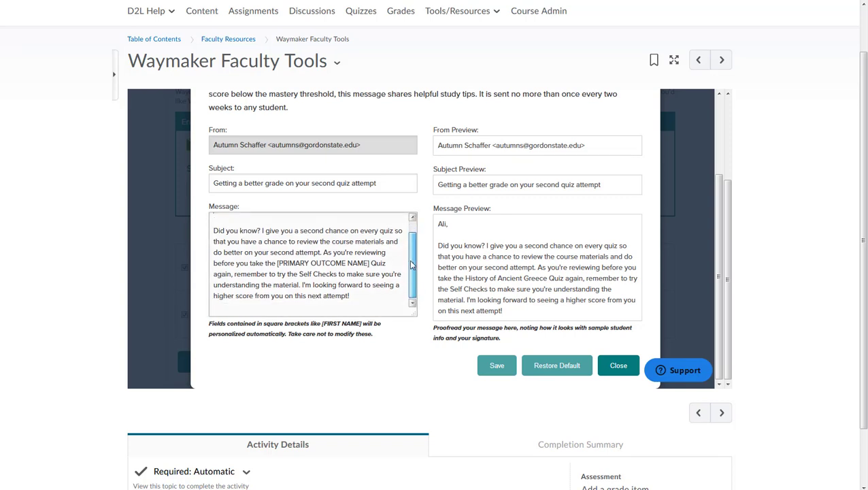
left_click(352, 297)
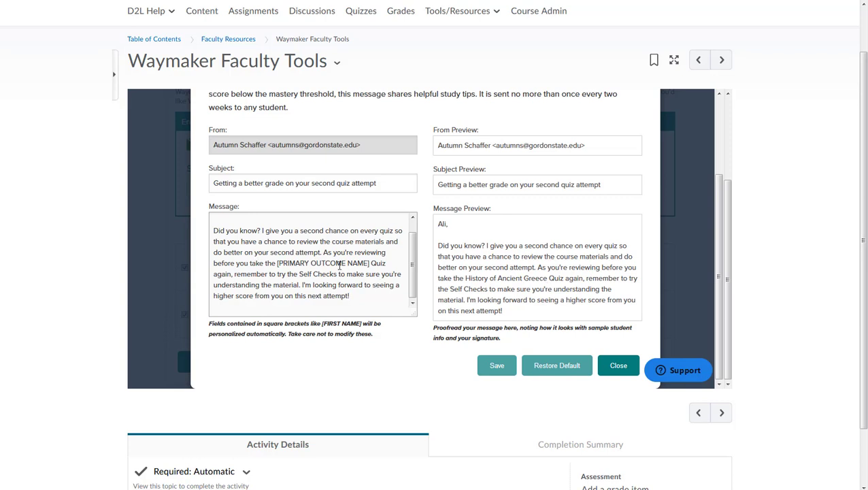
key("Escape")
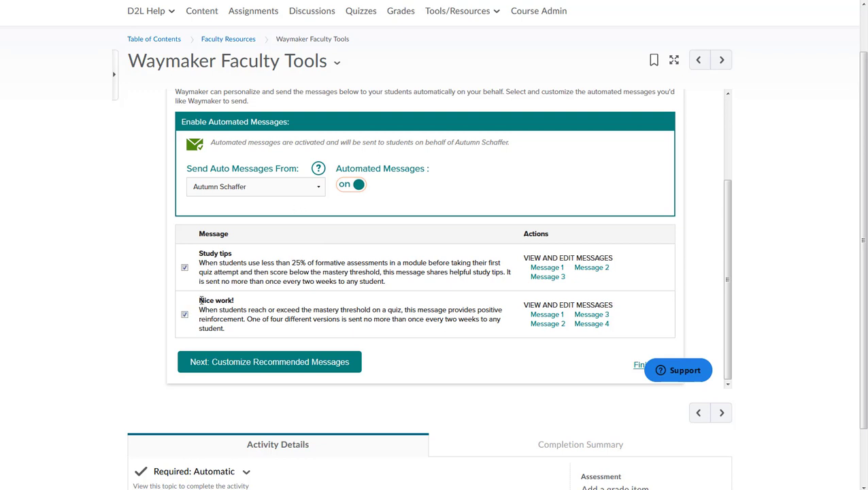
Examine the Nice work! sending criteria, then view its Message 1 template and close it without editing.
left_click_drag(200, 300, 407, 308)
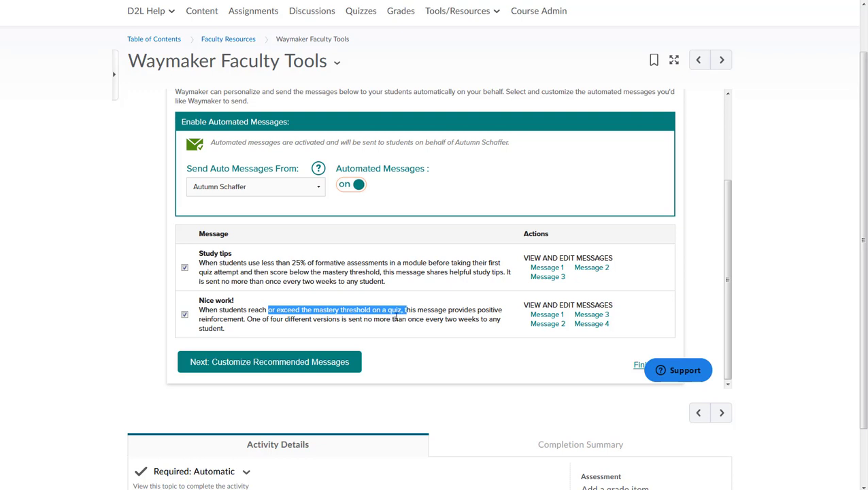
left_click(542, 316)
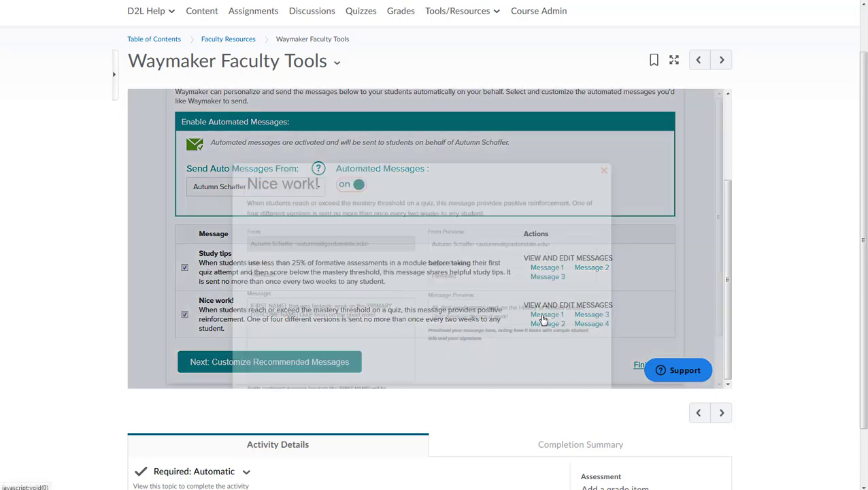
scroll(329, 252, "down", 1)
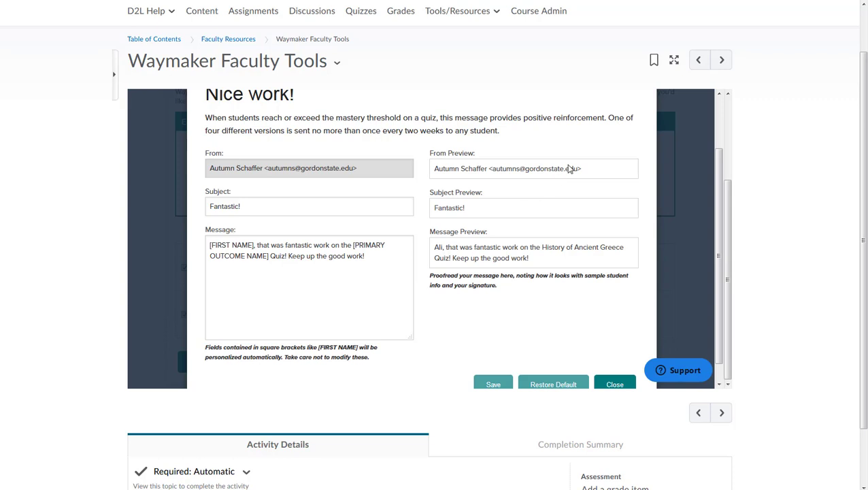
left_click(249, 245)
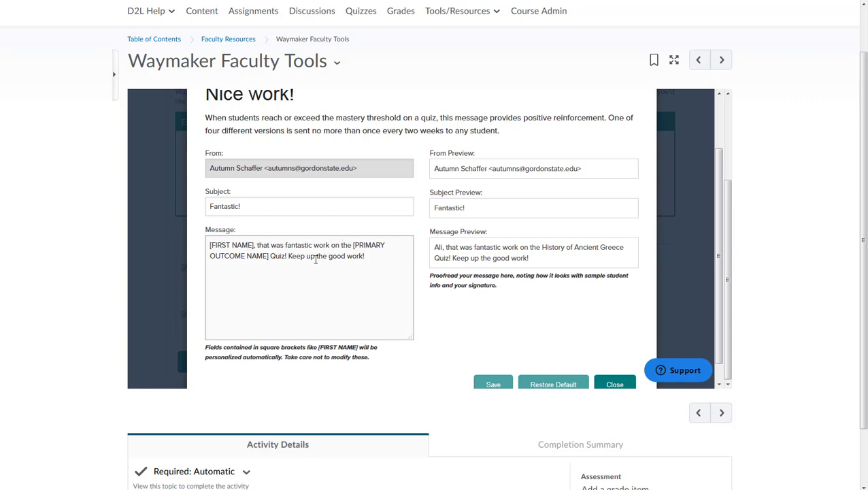
scroll(459, 322, "down", 1)
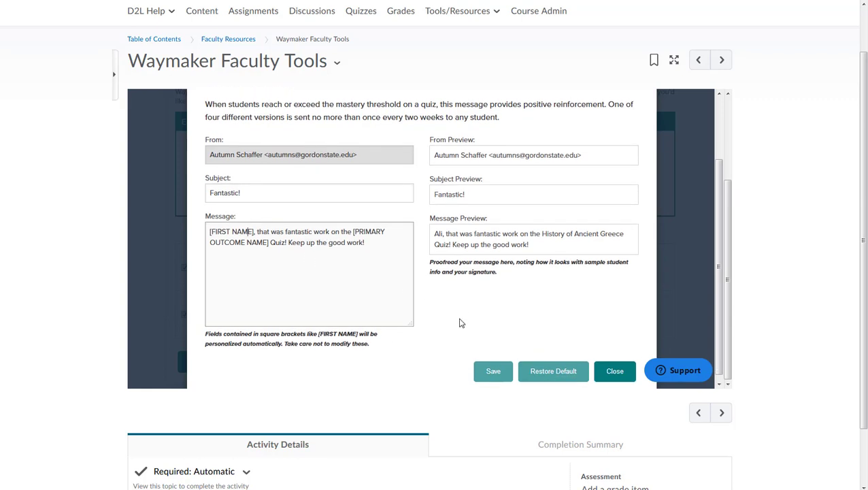
left_click(612, 367)
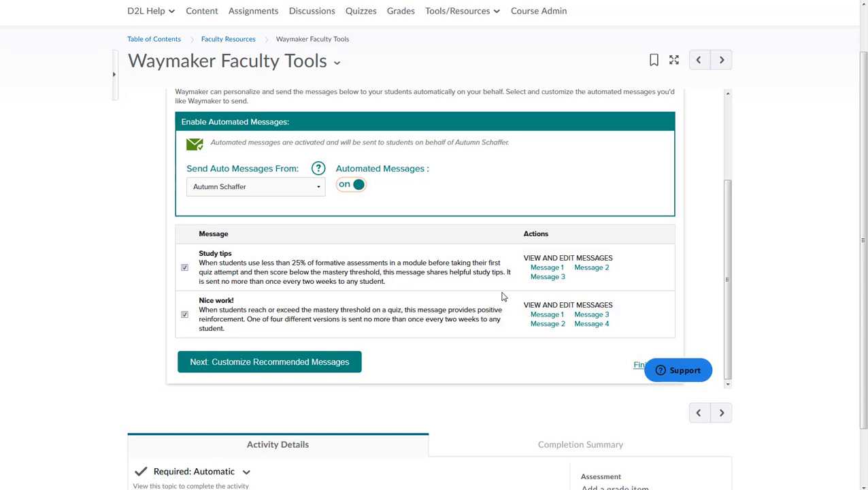
Continue to the recommended messages and examine the criteria for flagging students who are trying but struggling.
left_click(306, 364)
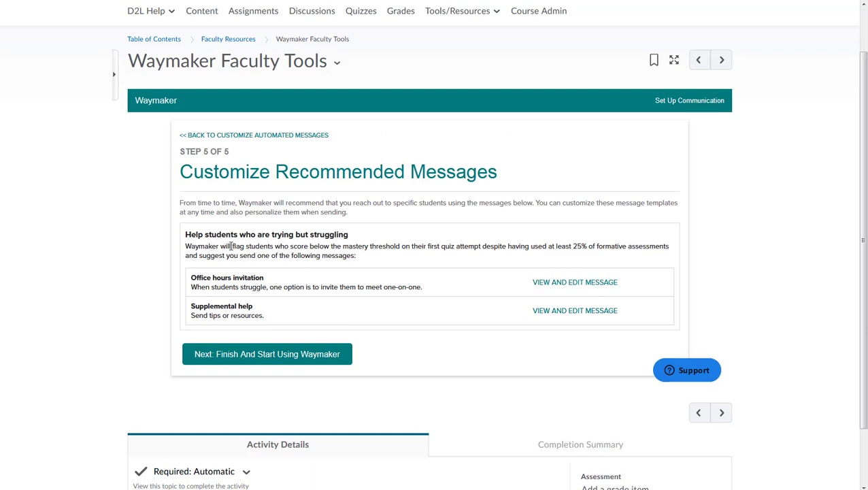
left_click_drag(572, 246, 672, 249)
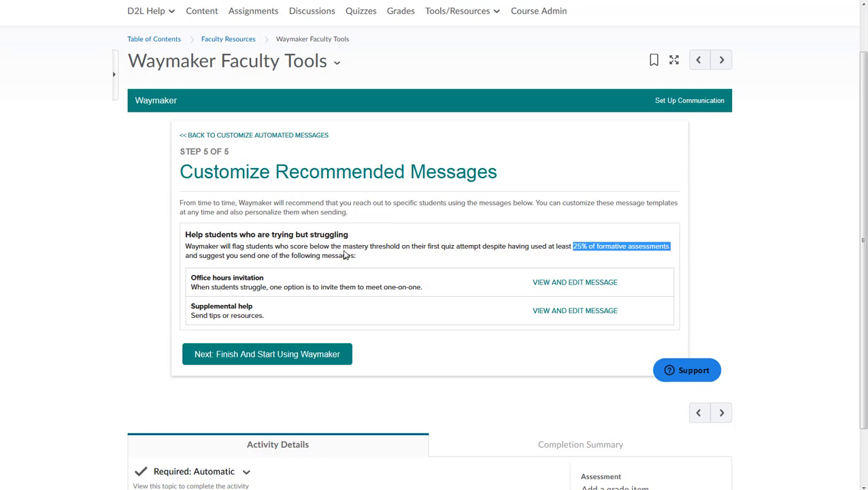
left_click(367, 249)
left_click_drag(368, 249, 456, 245)
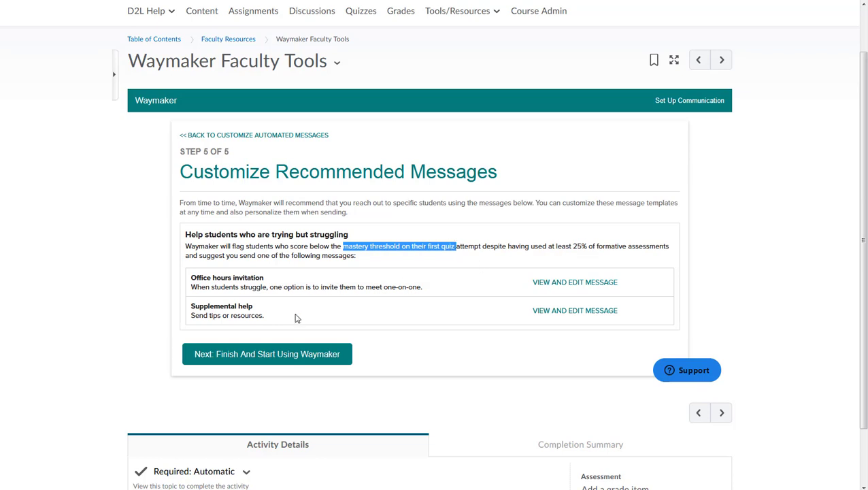
View the Office hours invitation message through to its end and close it without editing.
left_click_drag(204, 278, 282, 280)
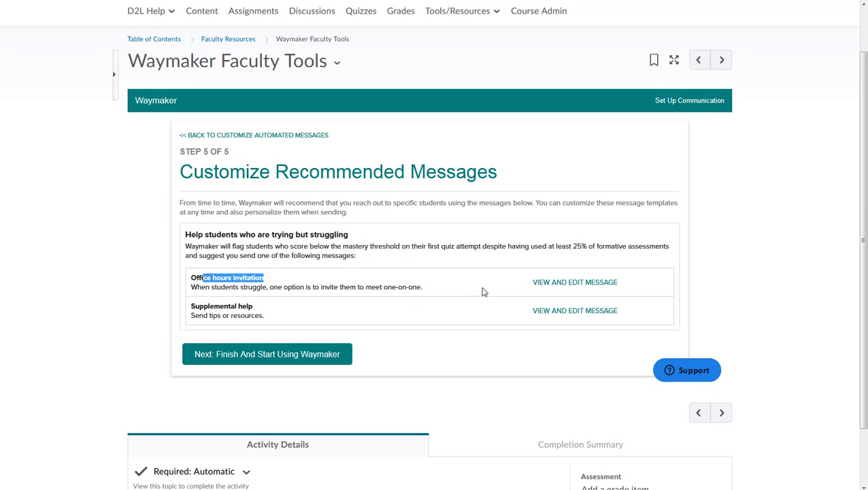
left_click(535, 284)
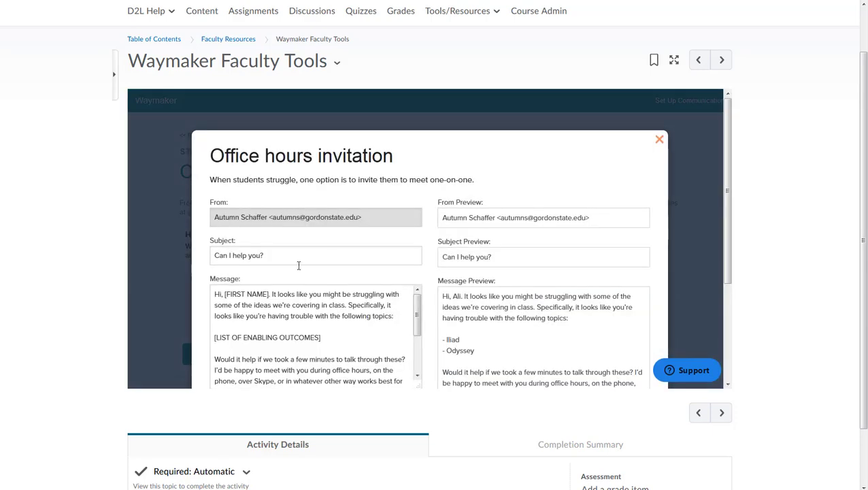
scroll(297, 266, "down", 1)
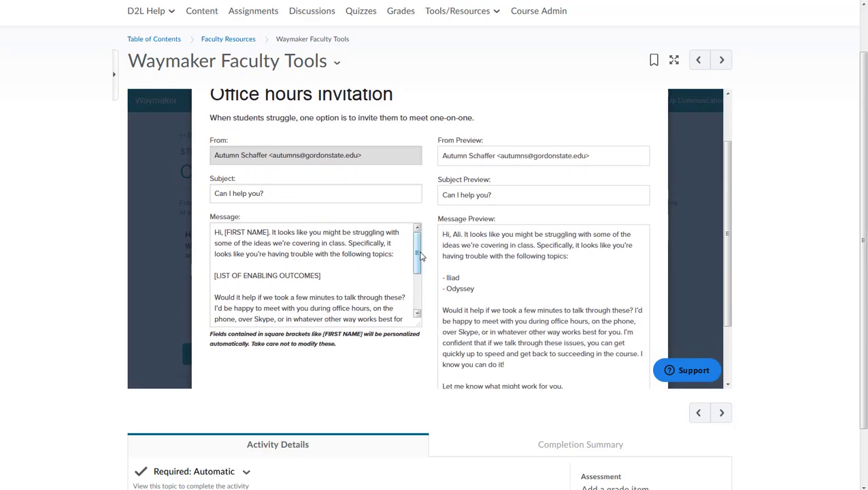
left_click_drag(419, 255, 417, 298)
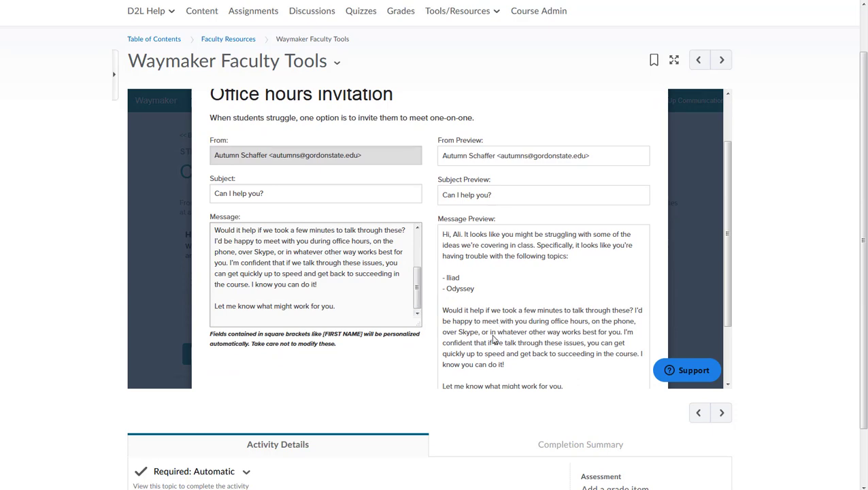
scroll(495, 335, "up", 1)
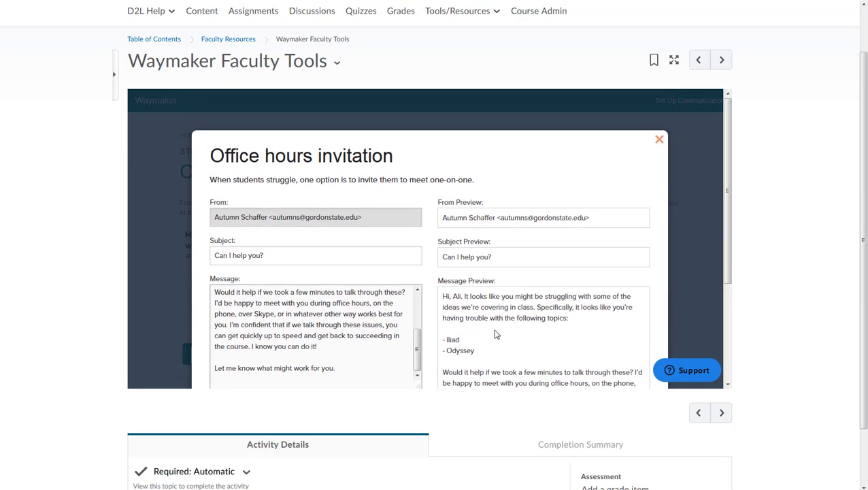
left_click(659, 139)
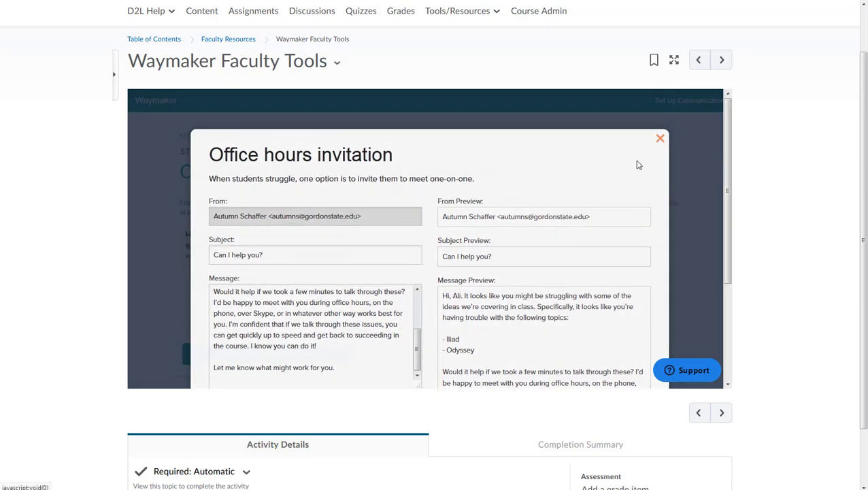
View the Supplemental help message, including where resource links go in the preview, and close it.
left_click(548, 310)
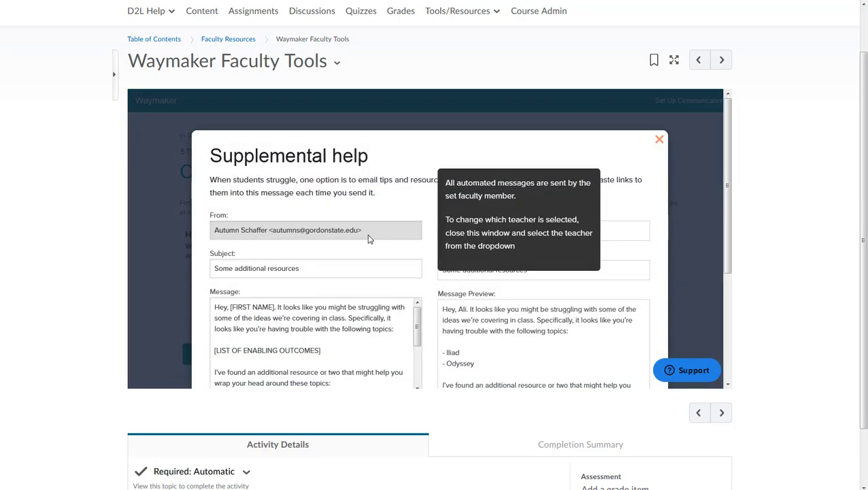
scroll(369, 239, "down", 3)
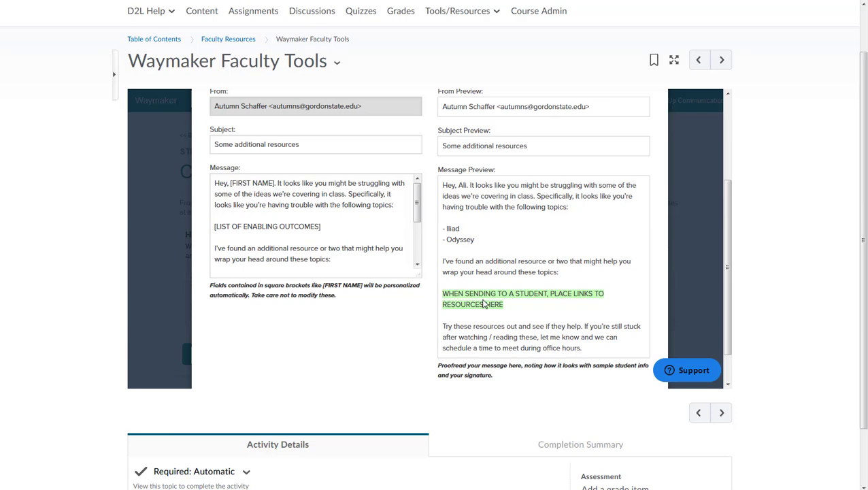
scroll(484, 304, "up", 3)
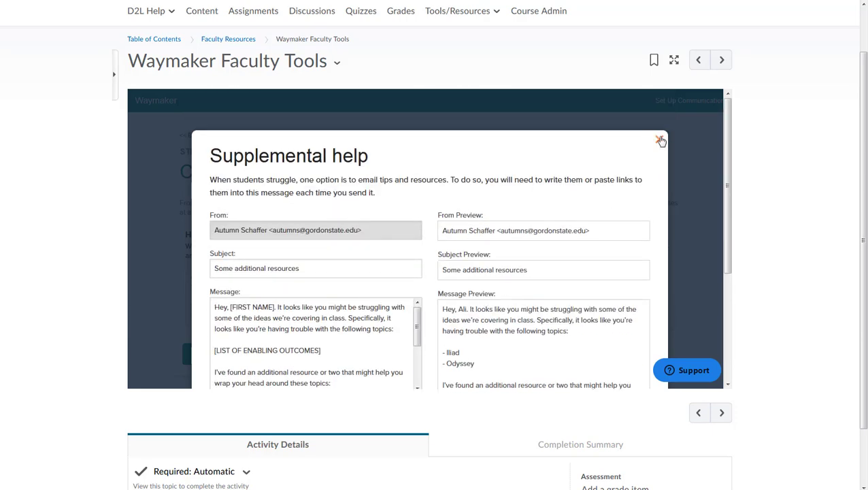
left_click(659, 140)
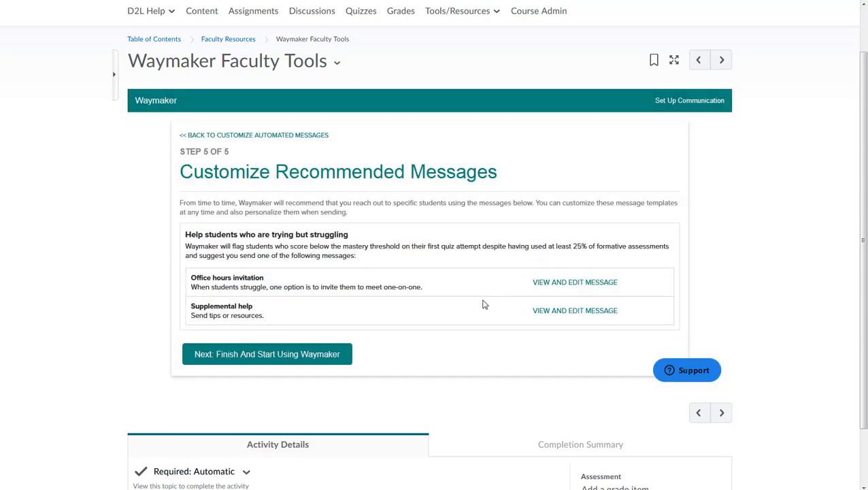
Finish the communication setup to start using Waymaker, and look over the Faculty Tools page.
left_click(294, 355)
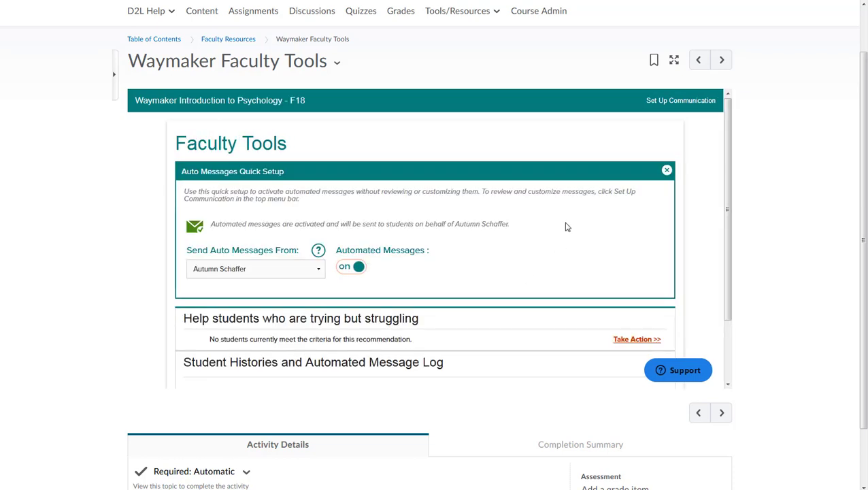
scroll(290, 183, "down", 1)
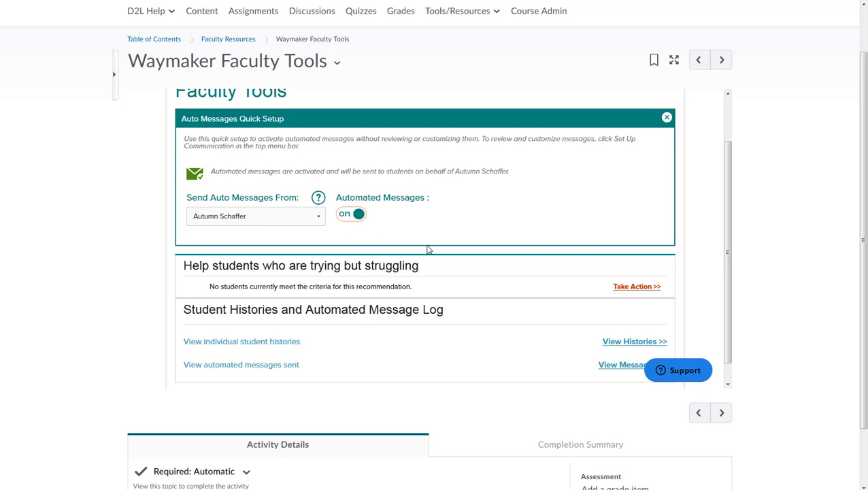
scroll(427, 250, "up", 3)
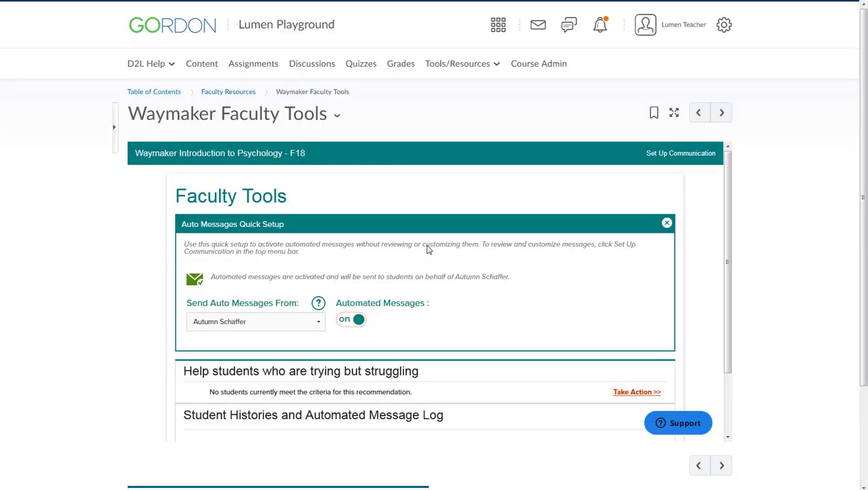
Return to the course content and open the Succeeding With Waymaker module to view its topics.
left_click(194, 68)
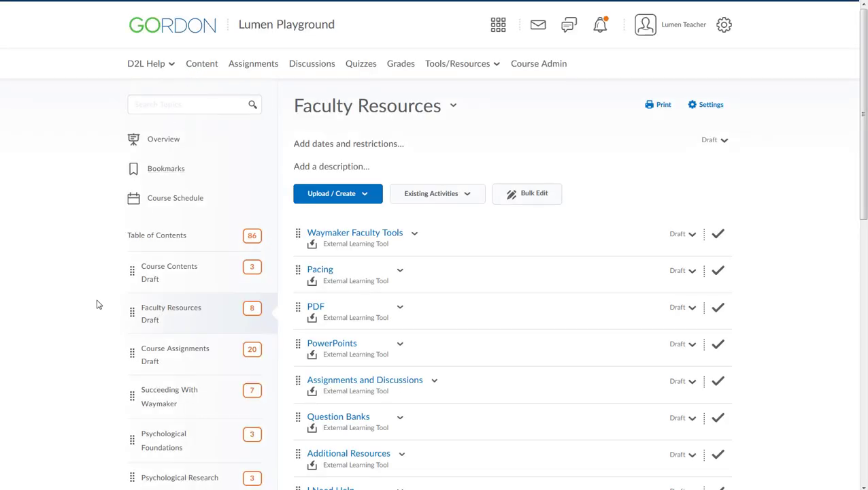
scroll(97, 304, "down", 3)
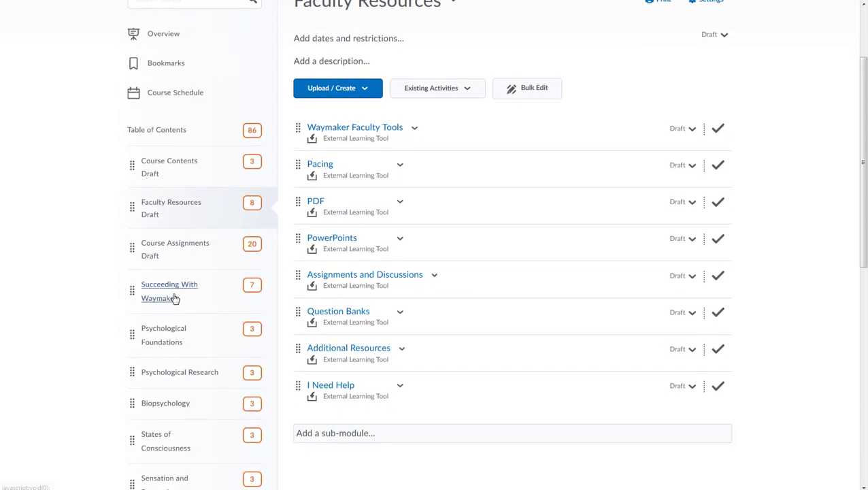
left_click(174, 297)
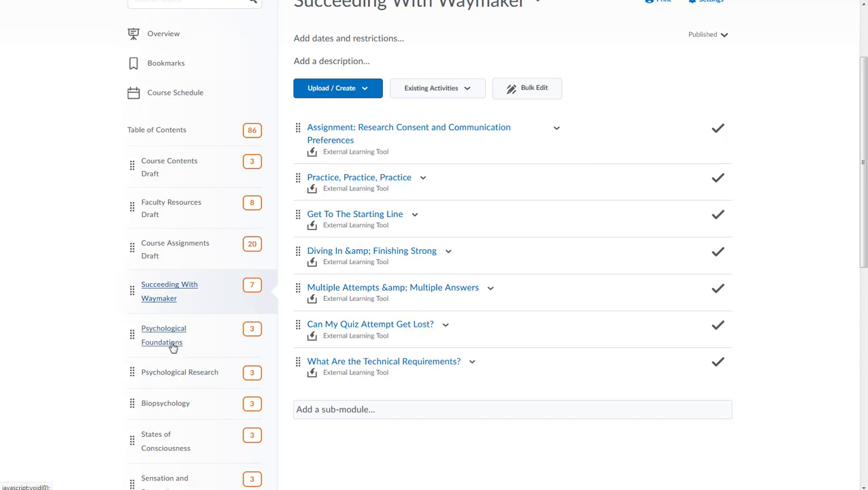
Open the Psychological Foundations module and its study plan.
scroll(171, 388, "down", 1)
scroll(172, 386, "down", 1)
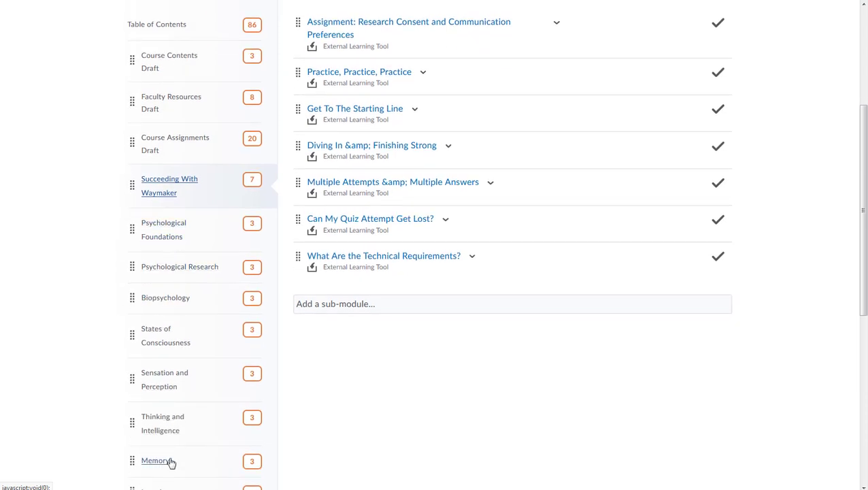
left_click(163, 239)
scroll(396, 338, "up", 3)
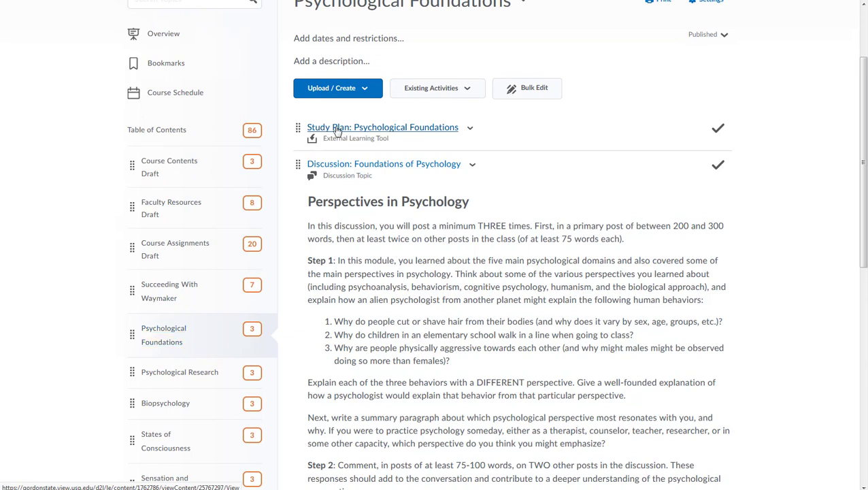
left_click(337, 129)
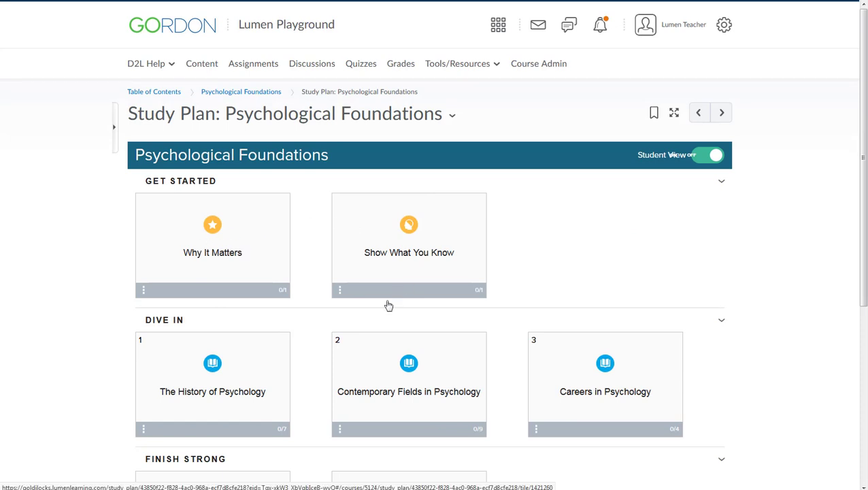
Look over the Get Started, Dive In and Finish Strong sections of the Psychological Foundations study plan.
scroll(406, 444, "down", 3)
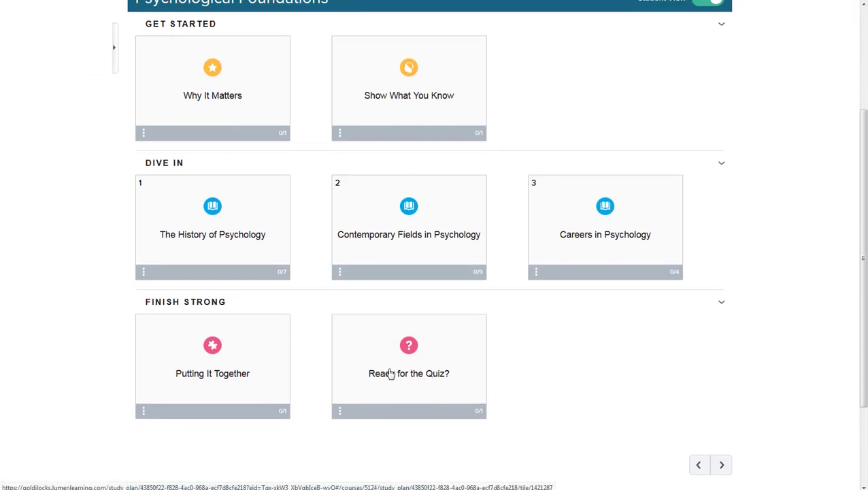
scroll(391, 373, "up", 2)
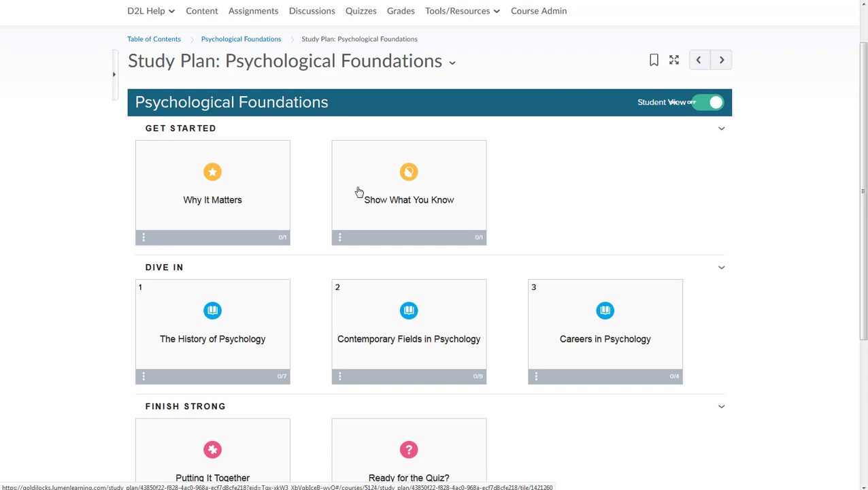
mouse_move(537, 377)
scroll(537, 377, "down", 1)
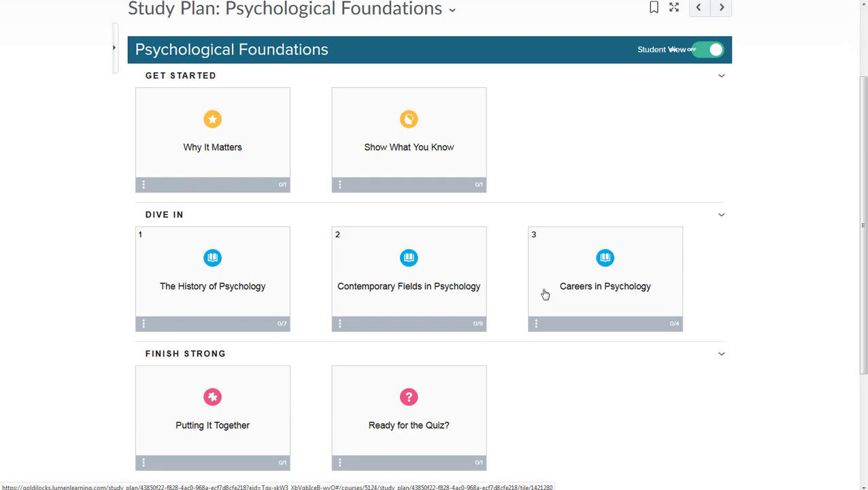
scroll(486, 324, "down", 1)
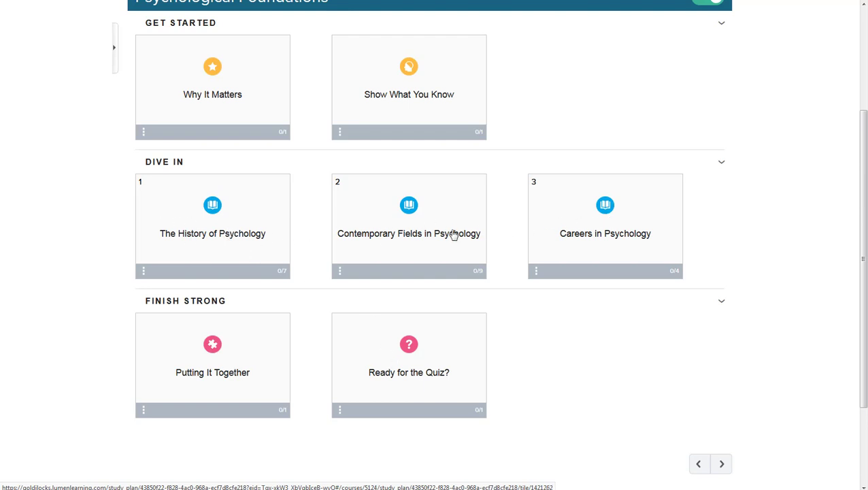
scroll(395, 304, "up", 1)
scroll(395, 304, "up", 3)
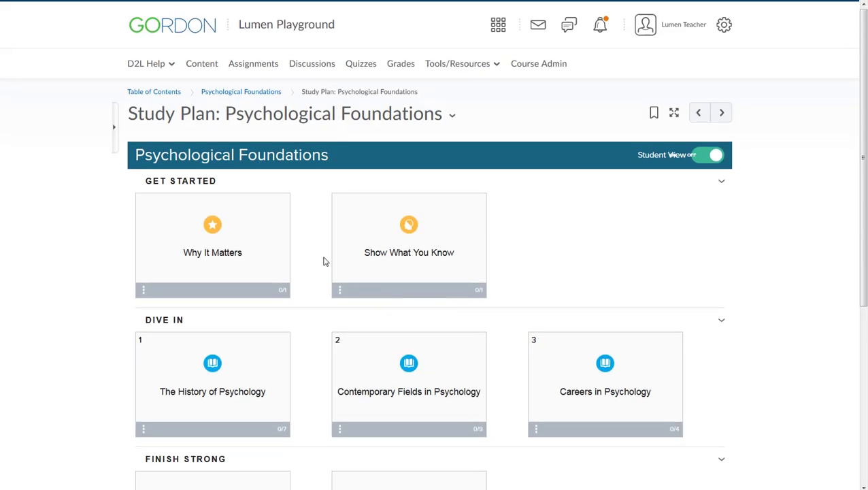
Go back to the Psychological Foundations module and view its discussion and quiz items.
left_click(230, 94)
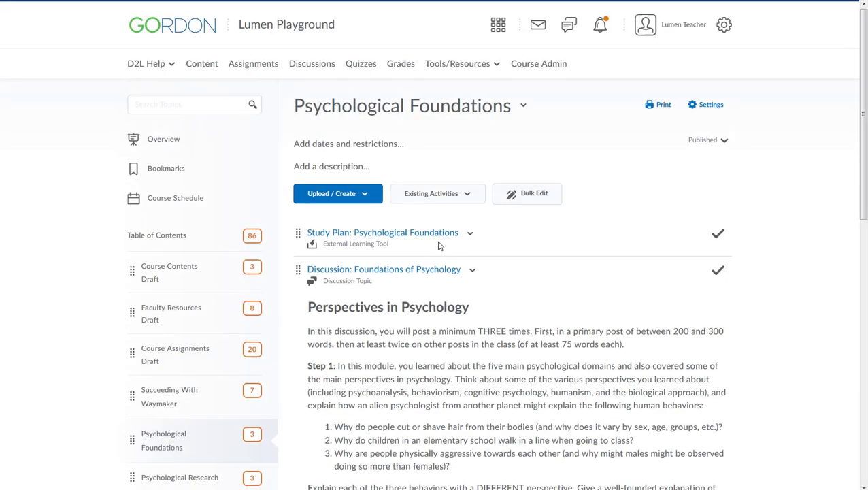
scroll(430, 294, "down", 1)
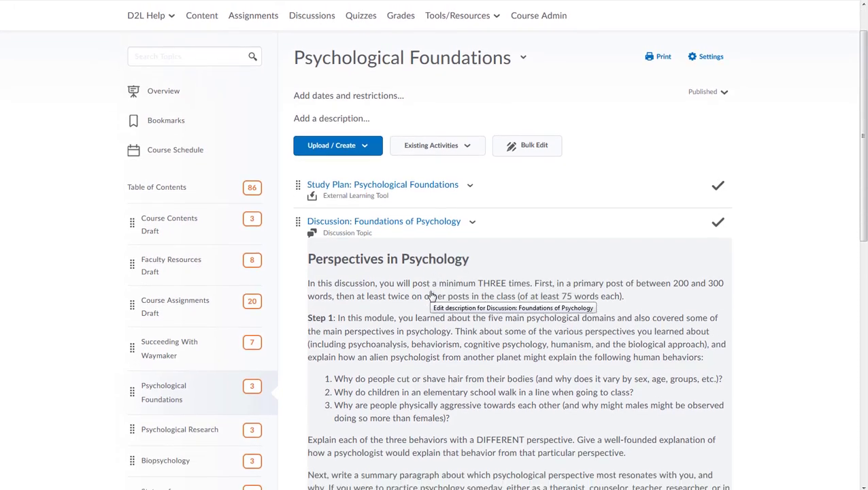
scroll(430, 294, "down", 5)
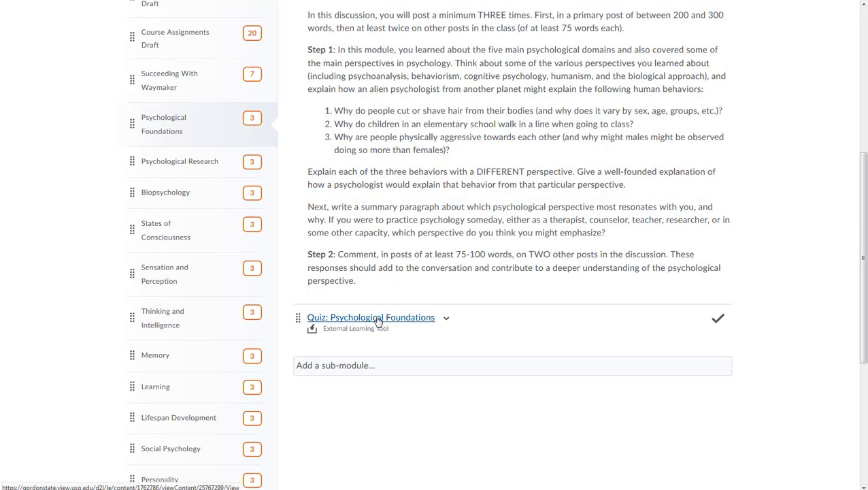
scroll(427, 317, "up", 4)
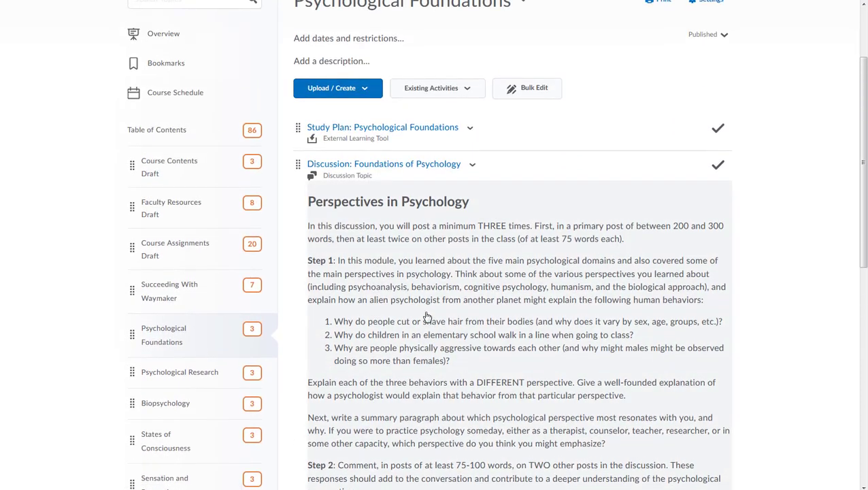
View the Psychological Research, Biopsychology and States of Consciousness modules to compare their study plan, discussion and quiz layout.
left_click(167, 381)
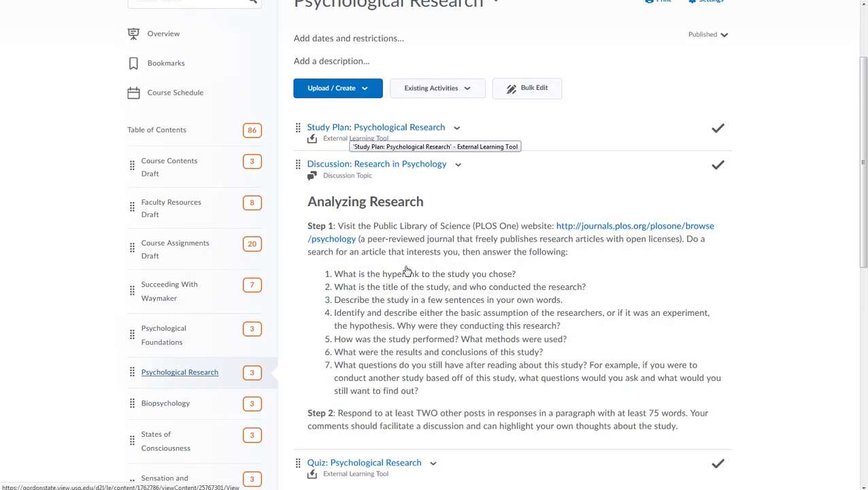
scroll(403, 419, "down", 1)
left_click(186, 351)
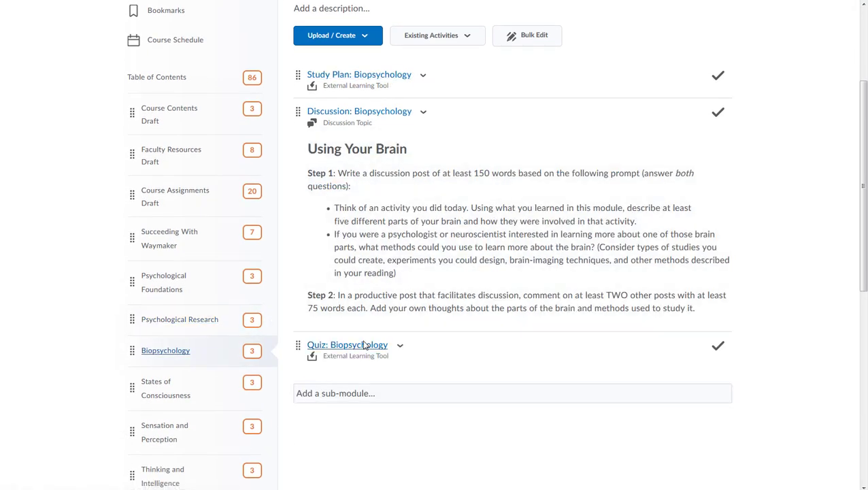
left_click(191, 395)
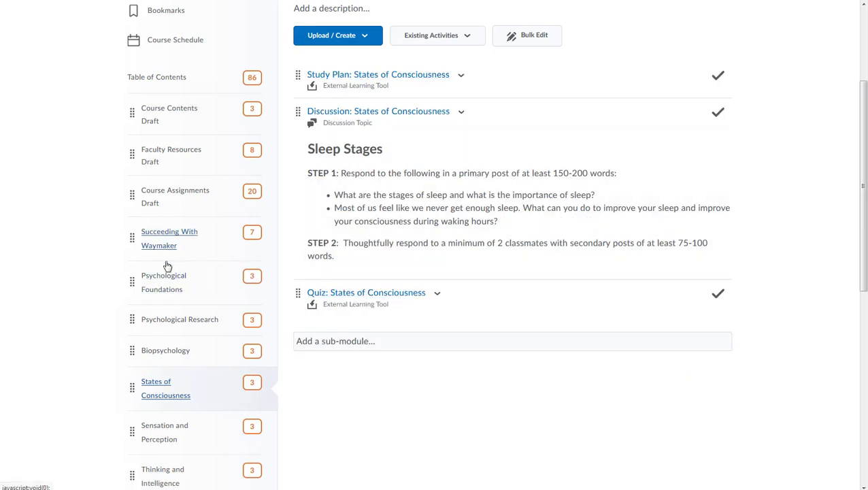
Reopen the Psychological Foundations module and review its discussion prompt down to the quiz.
left_click(163, 281)
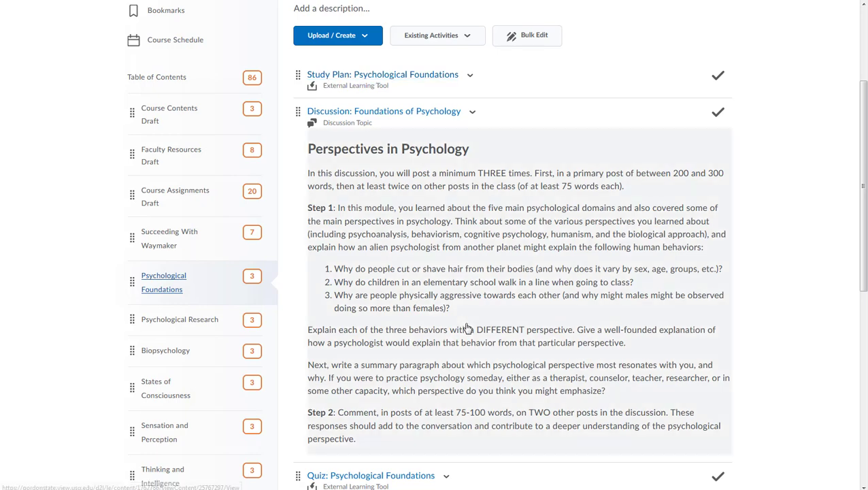
scroll(379, 393, "down", 2)
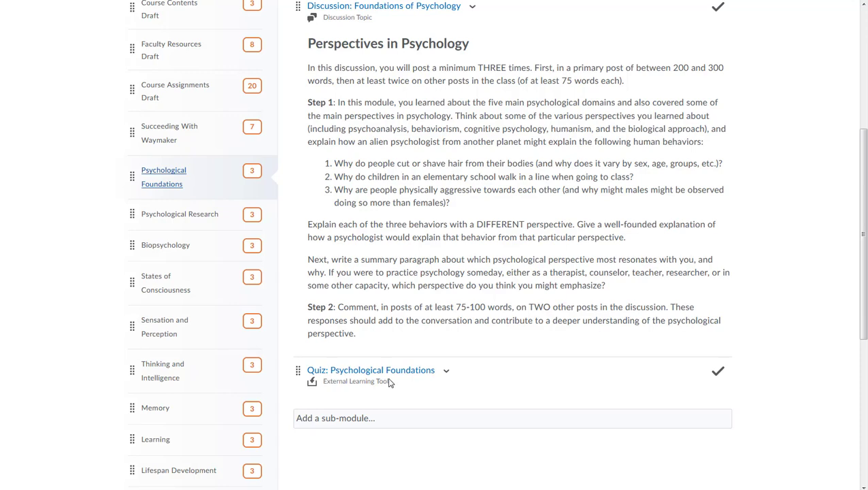
scroll(474, 347, "up", 2)
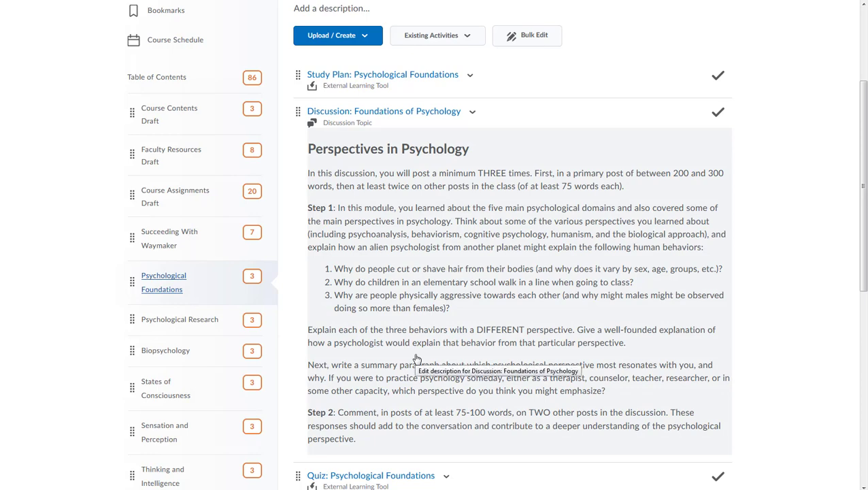
scroll(416, 359, "up", 3)
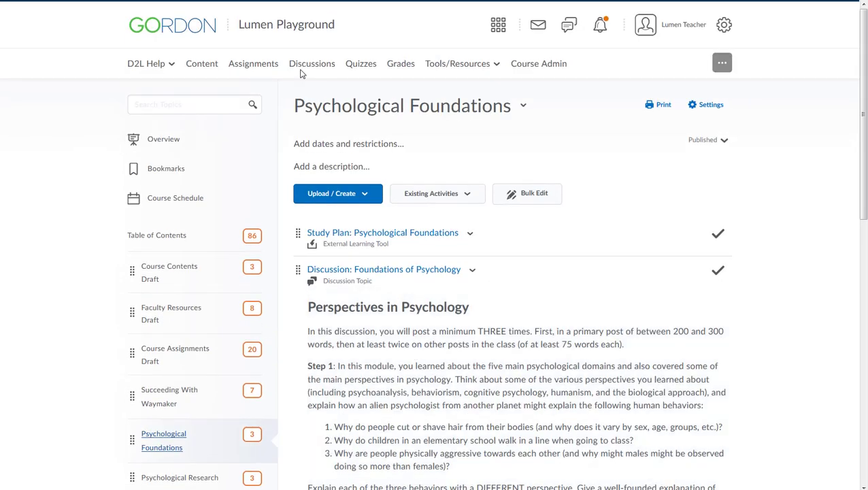
Open the course's discussions and look through the topics in the Course Discussions forum.
left_click(303, 68)
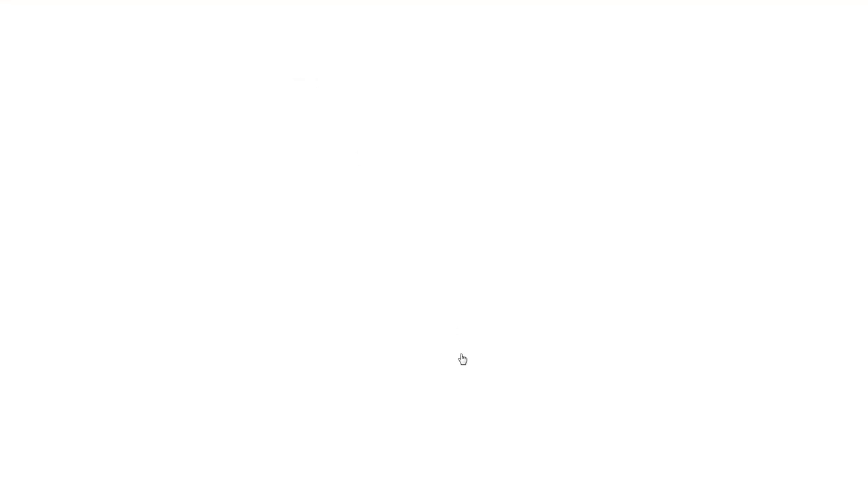
scroll(314, 291, "down", 8)
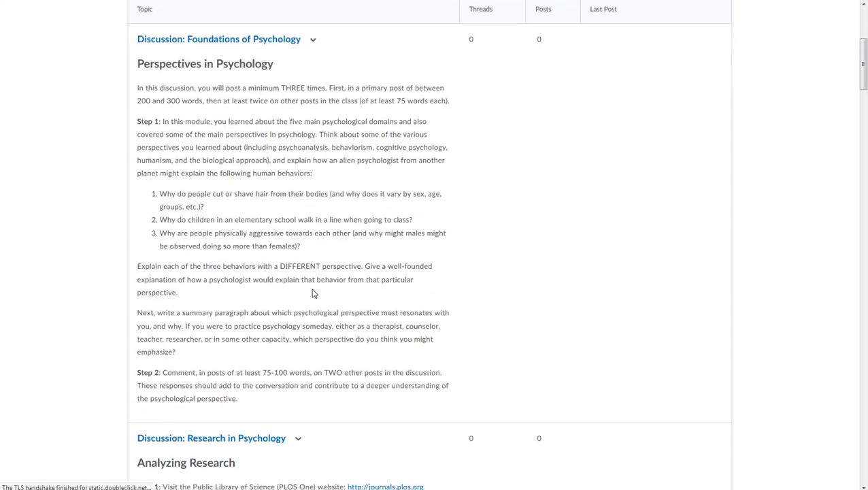
scroll(313, 291, "down", 4)
scroll(311, 290, "up", 10)
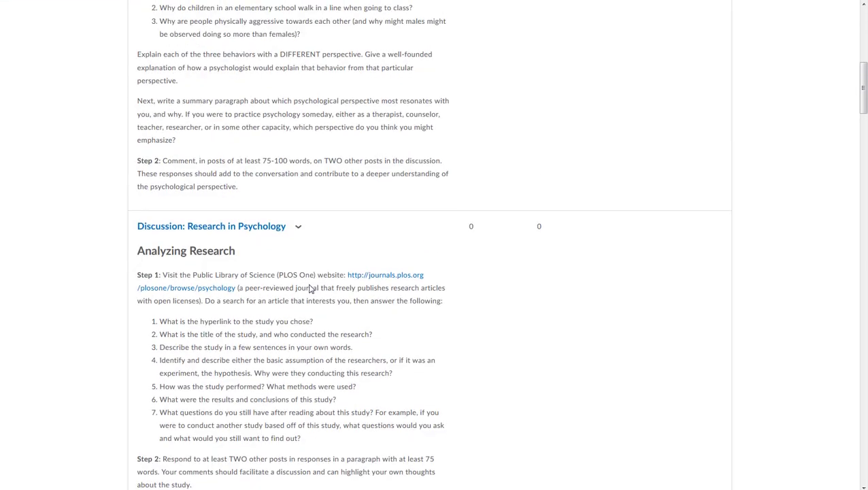
scroll(310, 289, "up", 3)
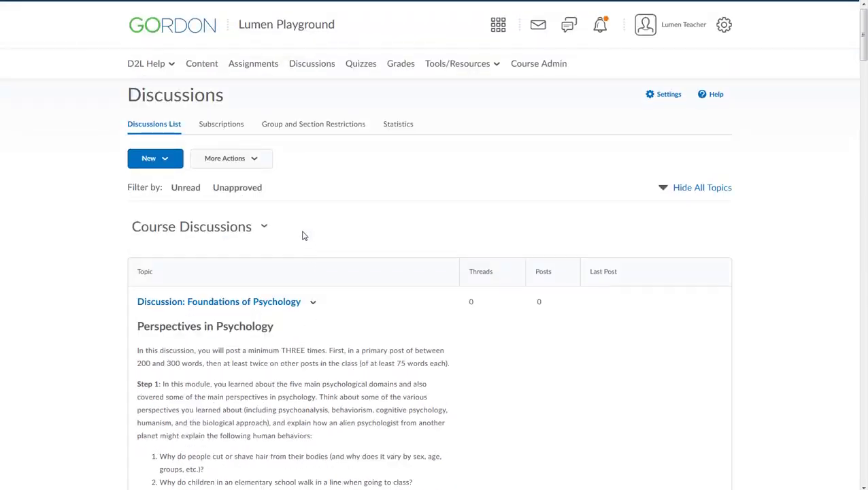
Edit the Course Discussions forum, set its visibility to "Hide this forum" and save the change.
left_click(263, 226)
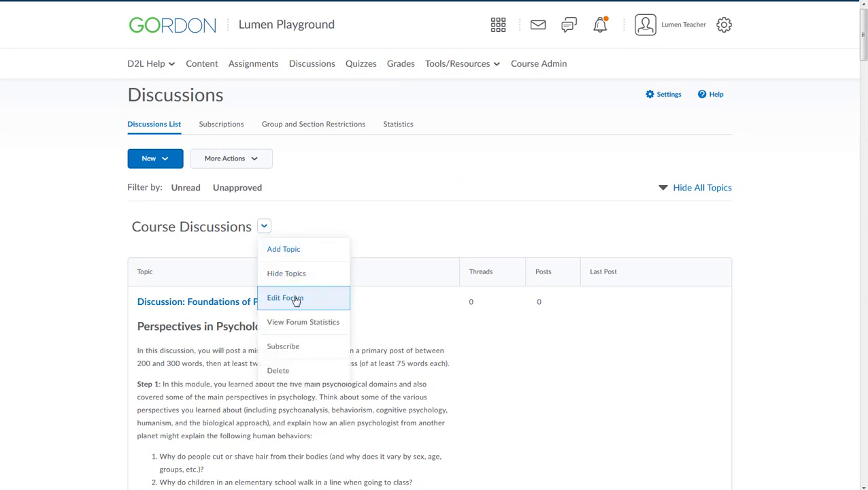
left_click(439, 327)
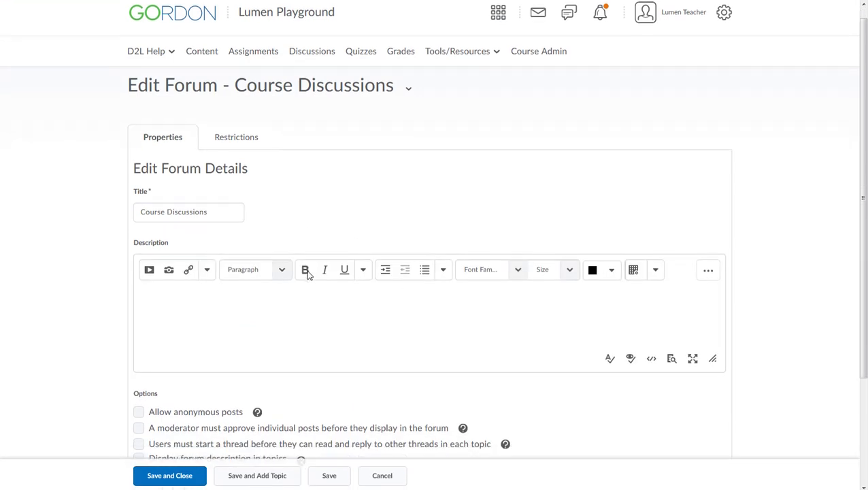
scroll(307, 273, "down", 3)
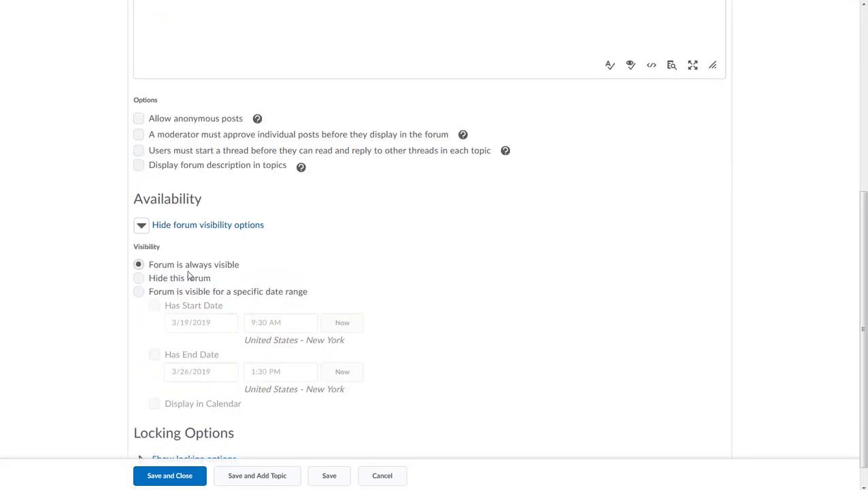
left_click(139, 278)
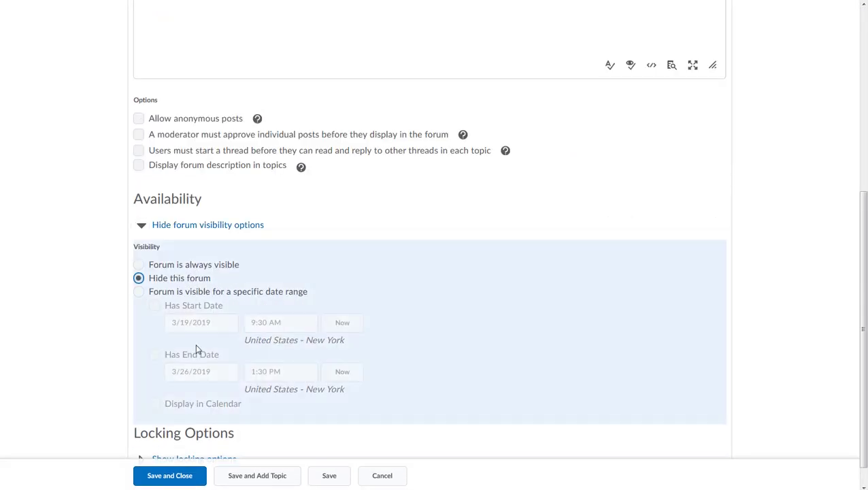
left_click(191, 480)
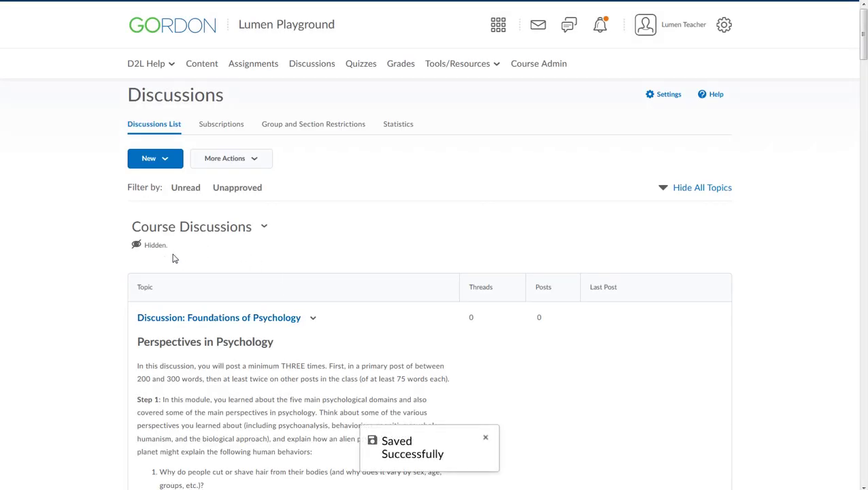
Check the hidden mark on the Course Discussions forum and look through the topics it contains.
scroll(173, 258, "down", 12)
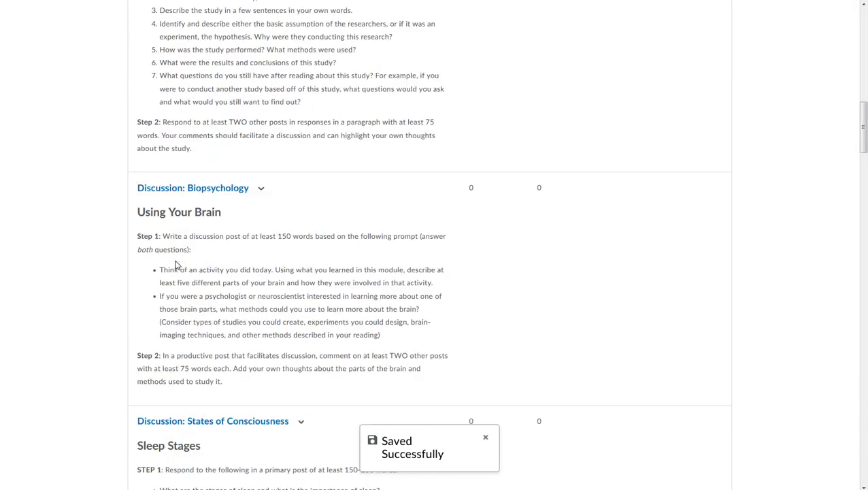
scroll(178, 258, "down", 3)
scroll(228, 226, "up", 15)
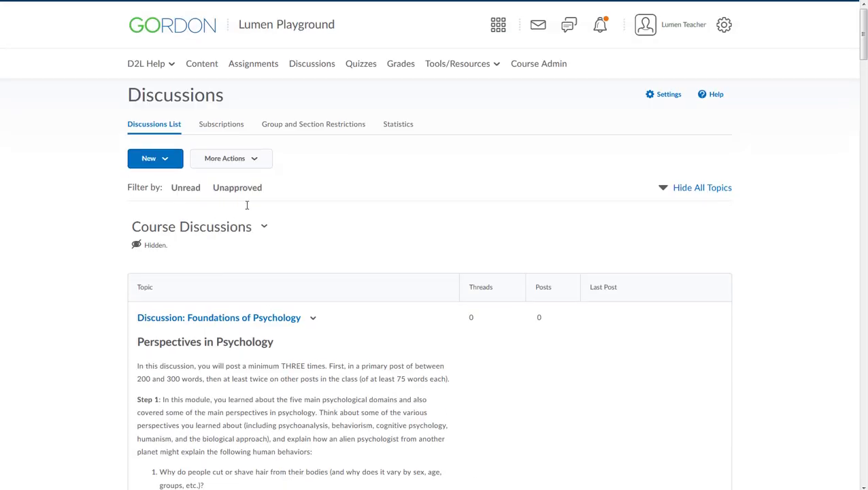
View the course as a student and open the Psychological Research module to check which topics students see.
scroll(247, 205, "down", 1)
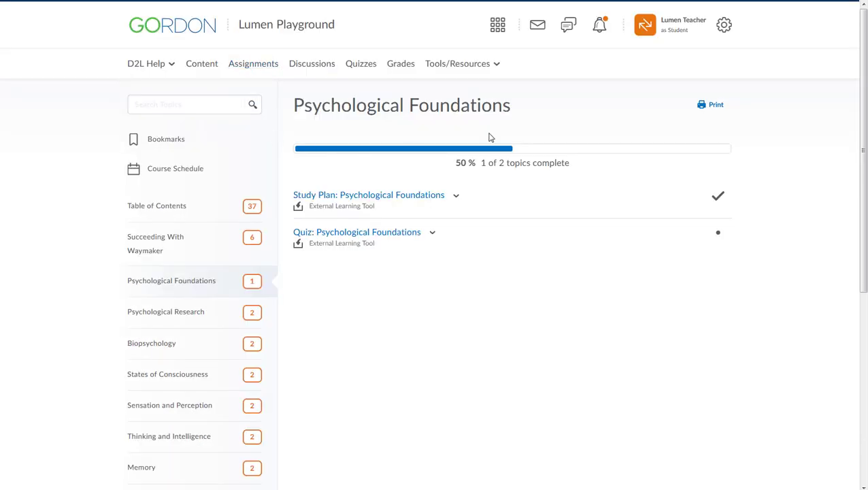
left_click(186, 312)
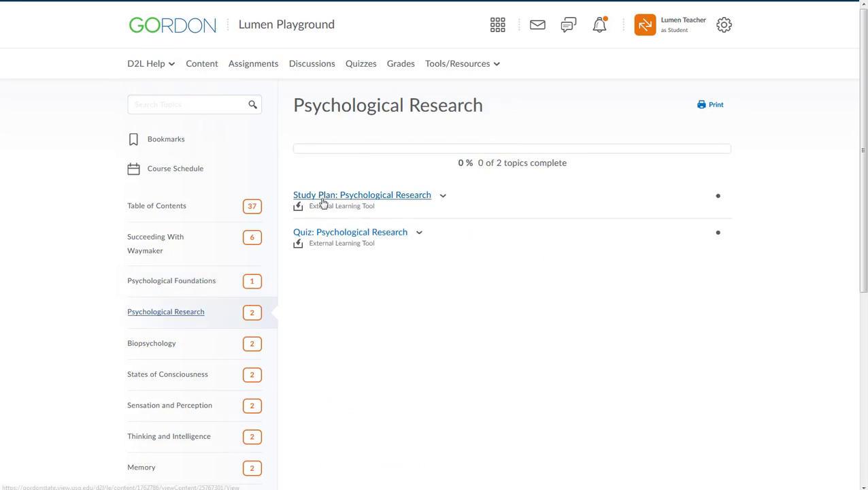
Check the Biopsychology module as a student and look through the grade items in the teacher's grade management list.
left_click(168, 345)
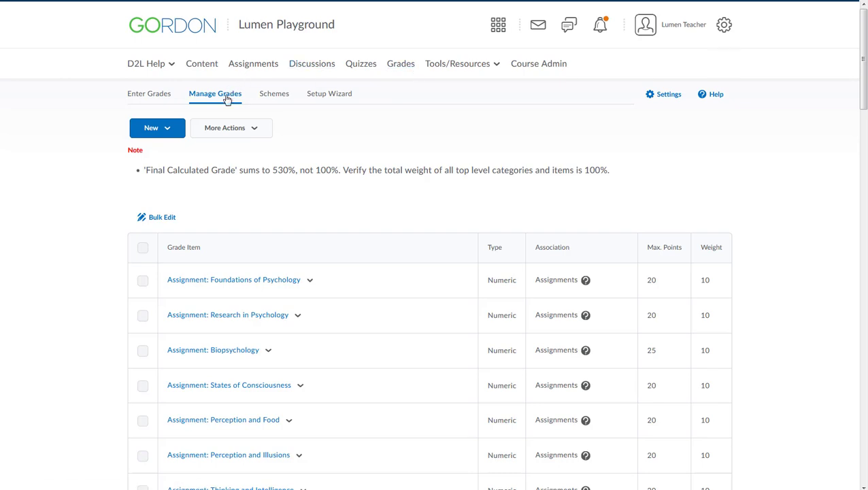
scroll(782, 224, "down", 3)
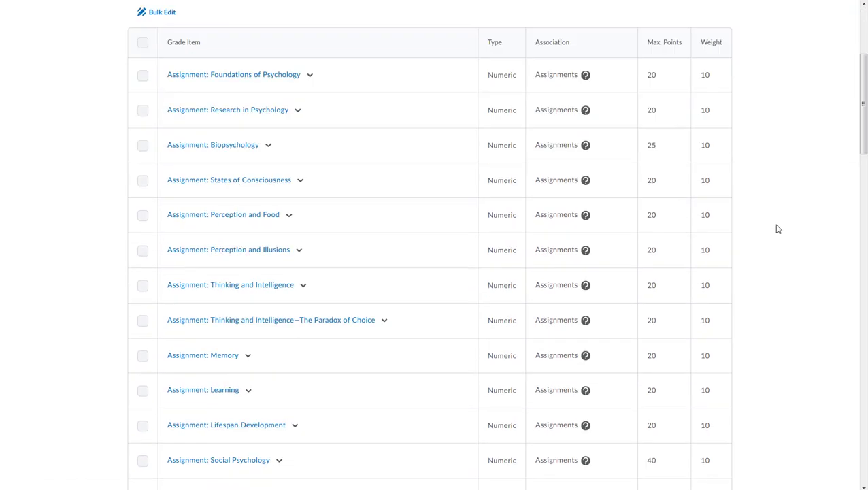
scroll(778, 229, "down", 10)
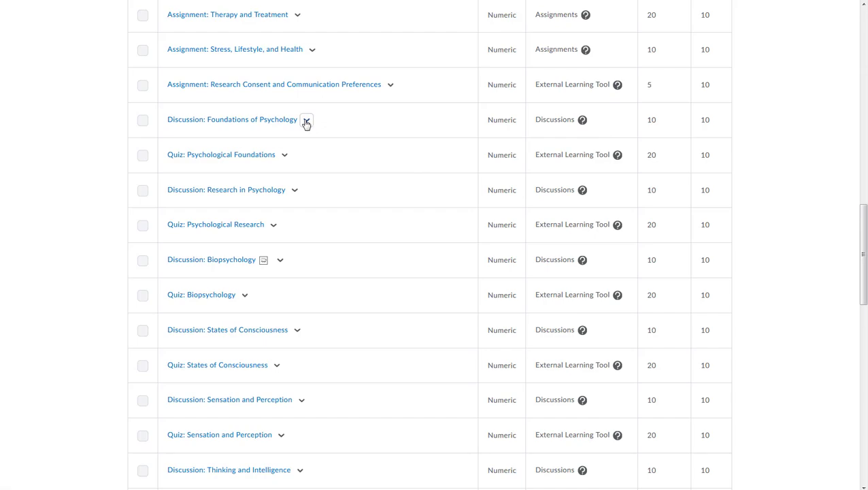
scroll(306, 122, "up", 15)
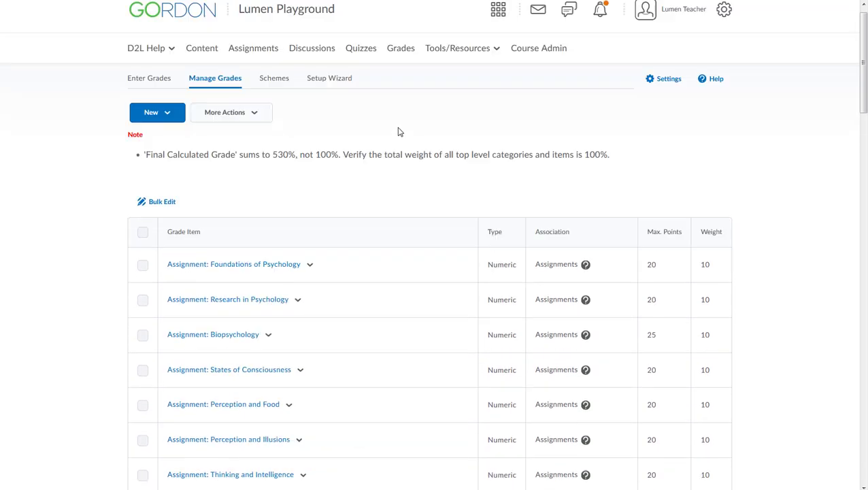
Edit the "Discussion: Foundations of Psychology" grade item and set its weight to 0.
scroll(250, 245, "down", 13)
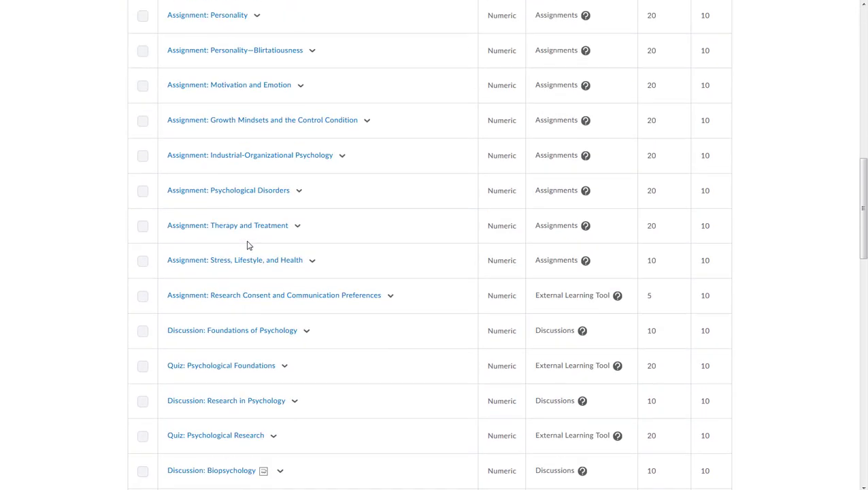
left_click(307, 120)
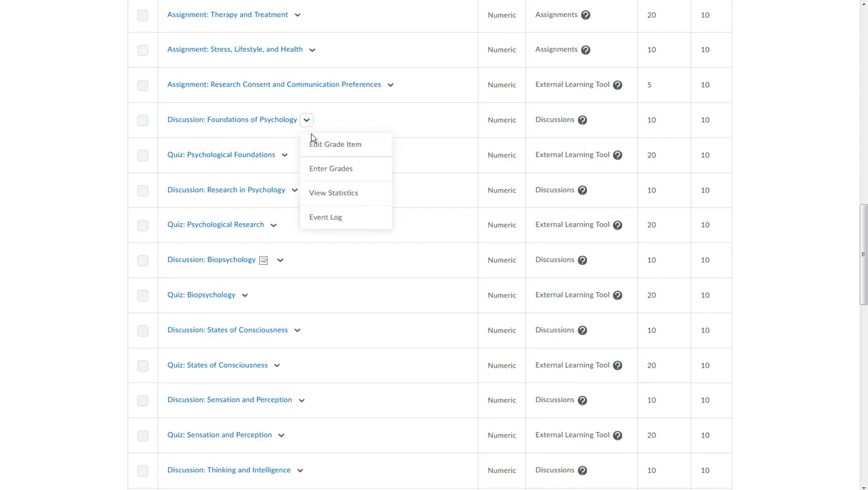
left_click(317, 146)
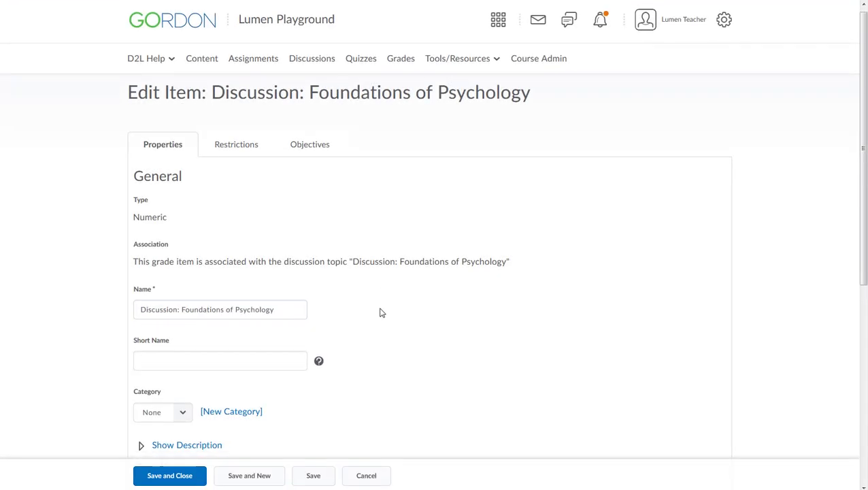
scroll(381, 312, "down", 5)
left_click(157, 175)
left_click(156, 226)
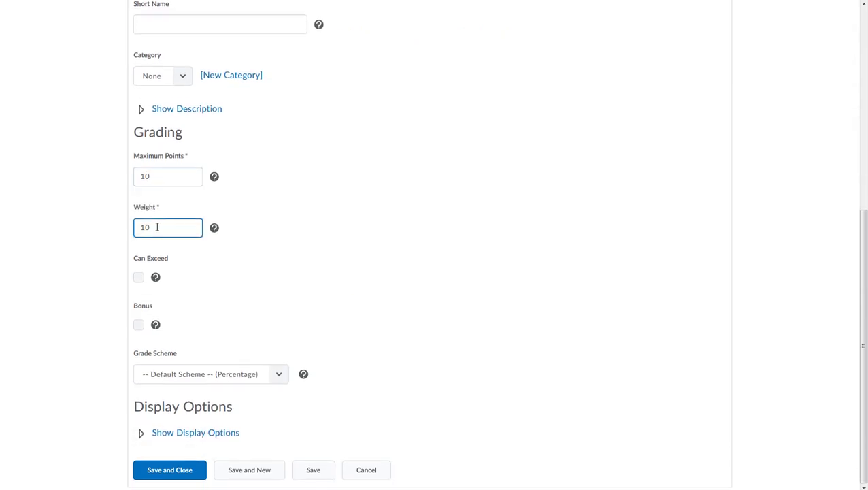
left_click_drag(156, 226, 114, 228)
type("0")
left_click(312, 257)
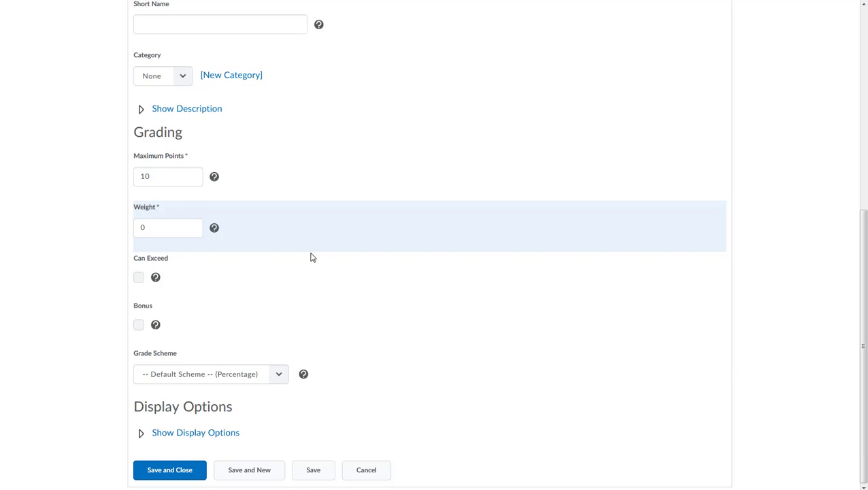
Open the restriction settings of the "Discussion: Foundations of Psychology" grade item.
scroll(407, 291, "up", 5)
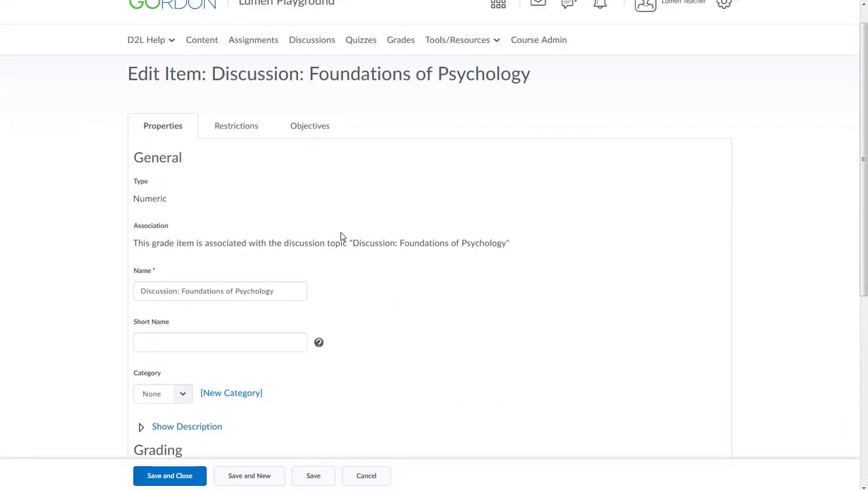
left_click(244, 155)
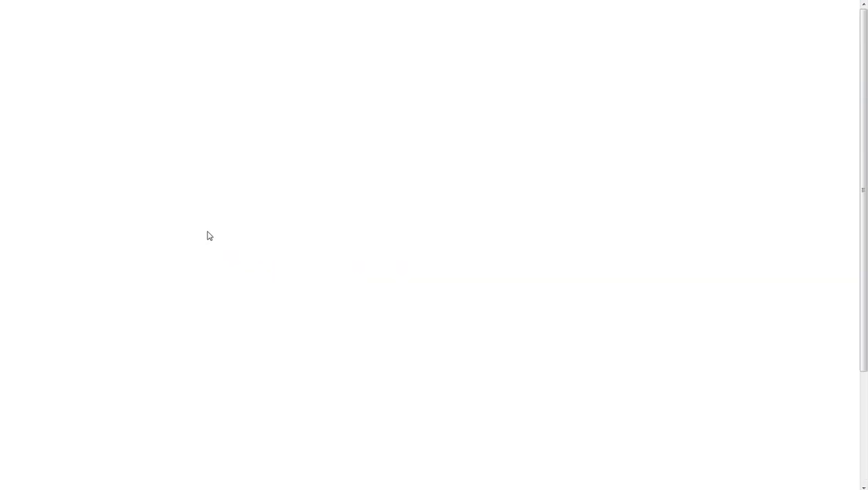
left_click(191, 238)
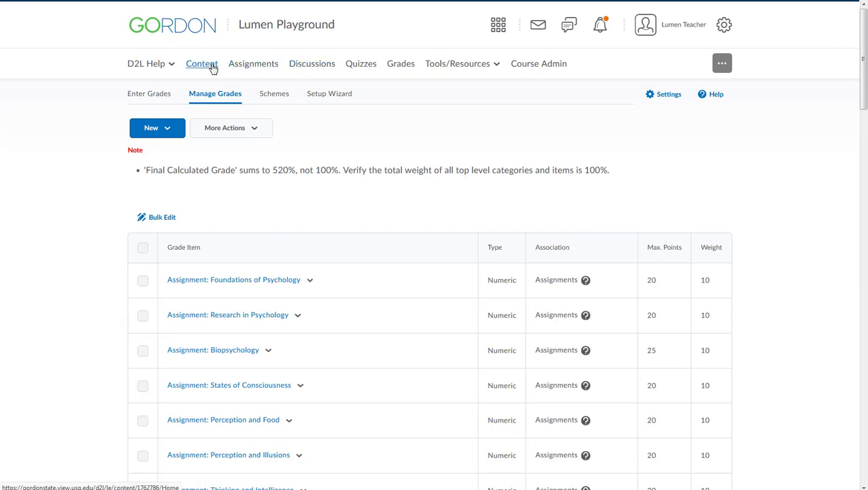
Edit the "Discussion: Foundations of Psychology" topic and require users to start a thread before they can read and reply to other threads.
left_click(324, 68)
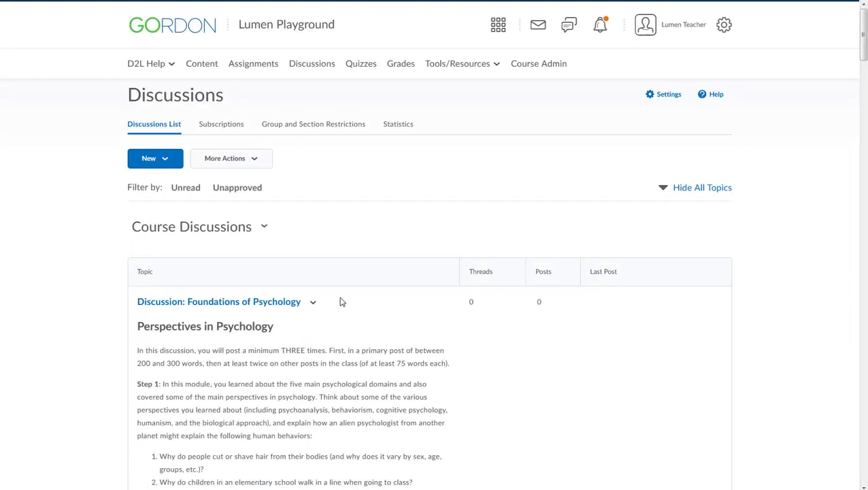
left_click(313, 303)
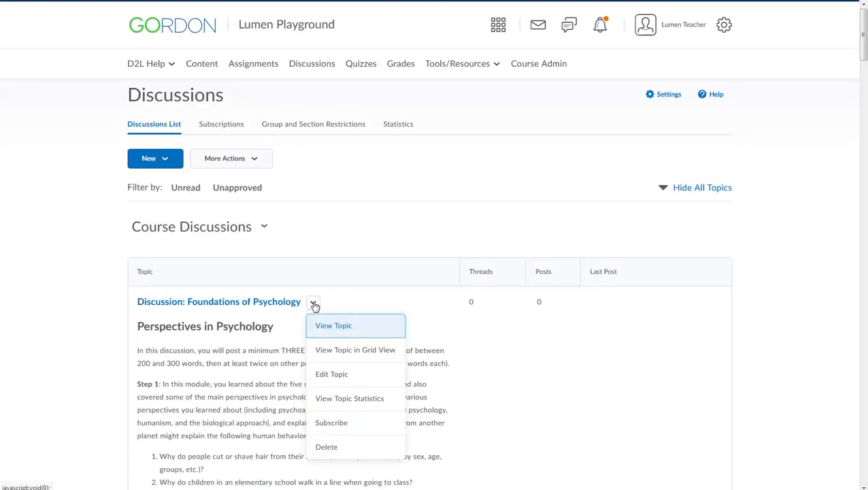
left_click(351, 381)
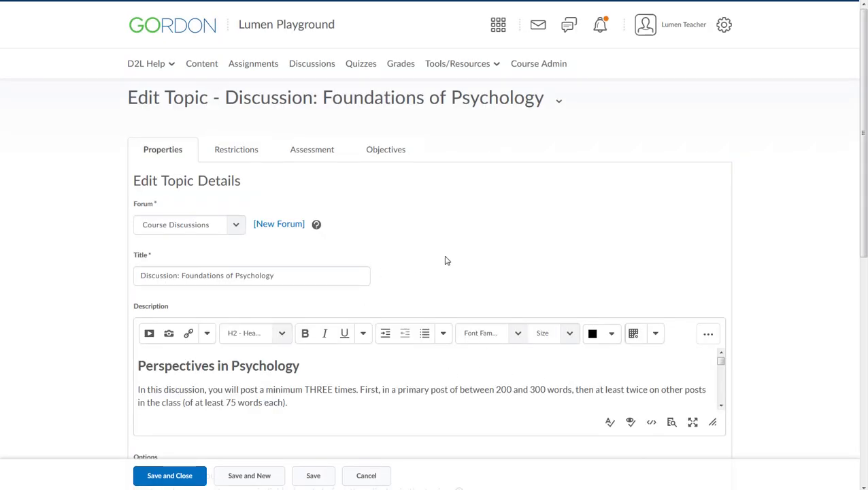
scroll(408, 326, "down", 1)
left_click_drag(721, 310, 414, 349)
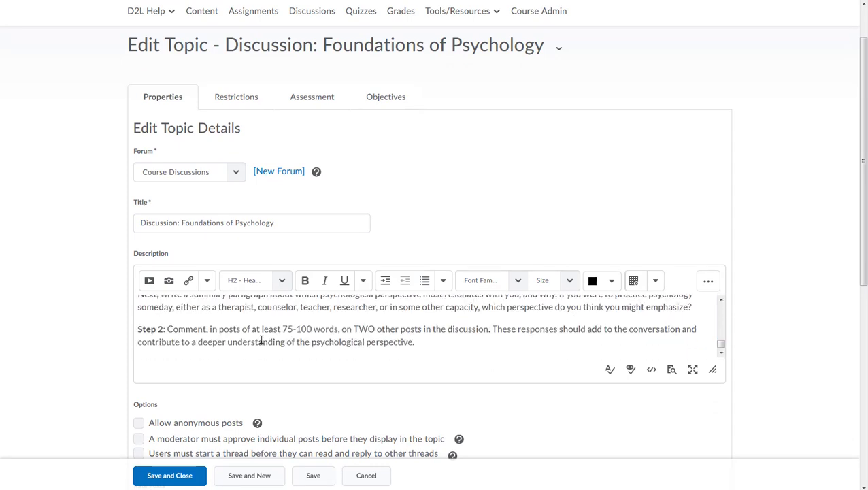
scroll(262, 340, "down", 3)
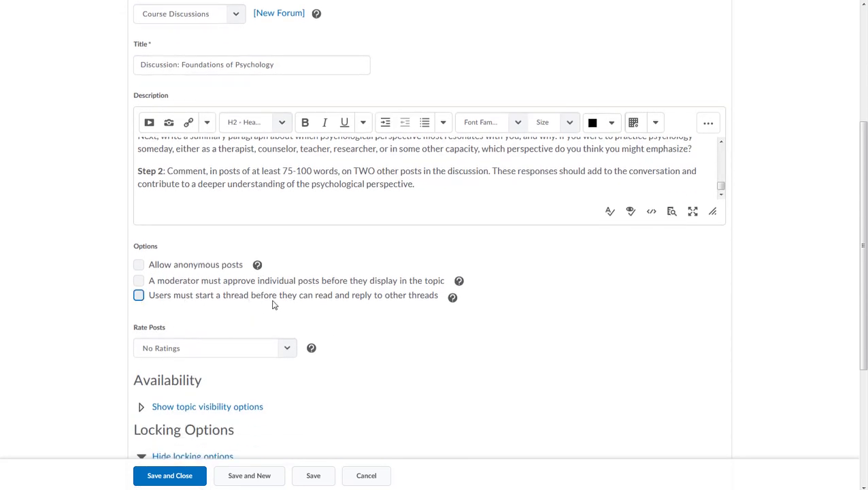
left_click(138, 297)
Expand the topic's visibility options, choose "Topic is always visible" and review the locking options.
scroll(466, 352, "down", 4)
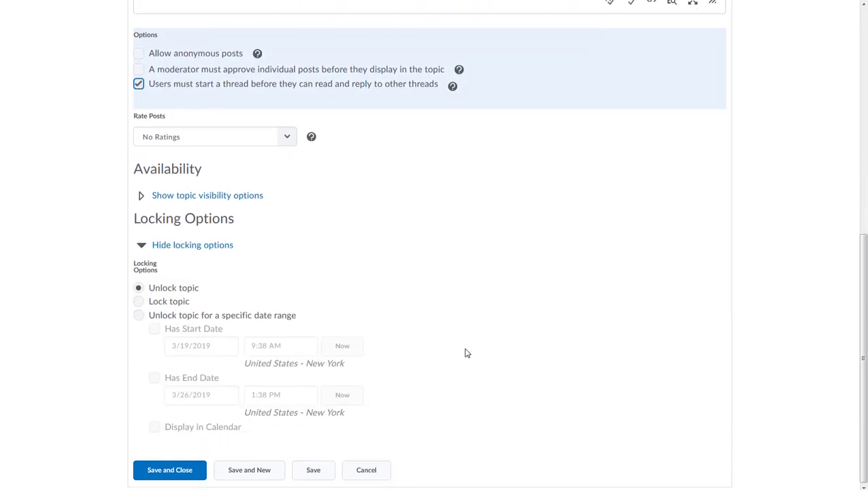
left_click(169, 198)
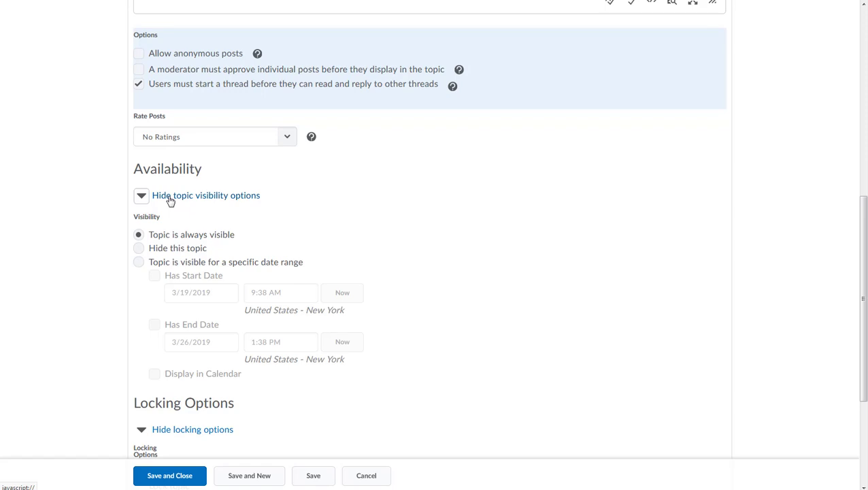
left_click(195, 238)
scroll(294, 344, "down", 3)
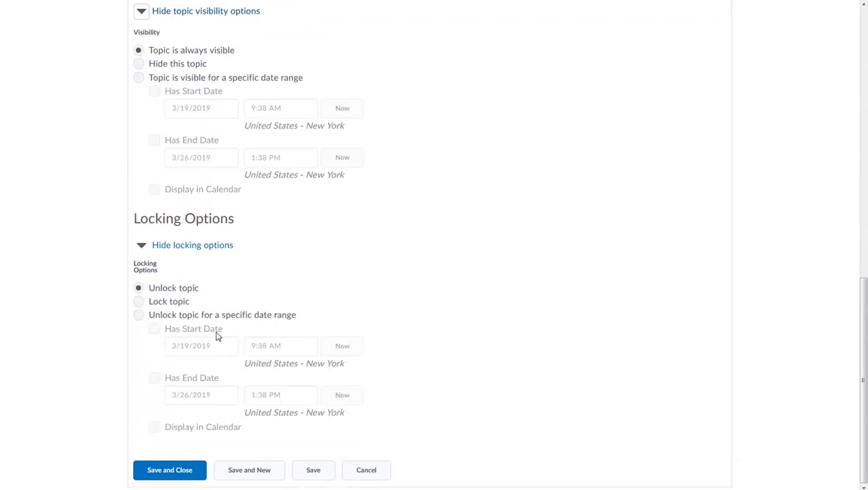
scroll(227, 336, "up", 10)
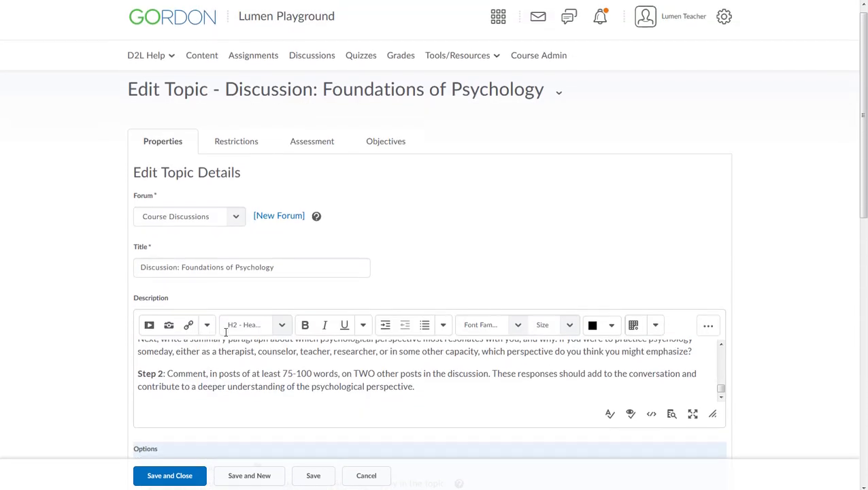
Review the topic's restrictions and its assessment settings, including the grade item and the score field.
left_click(249, 153)
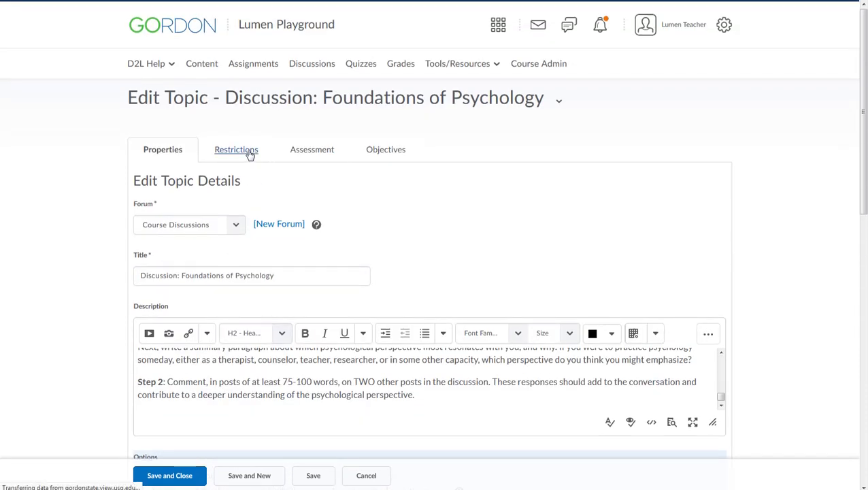
left_click(301, 162)
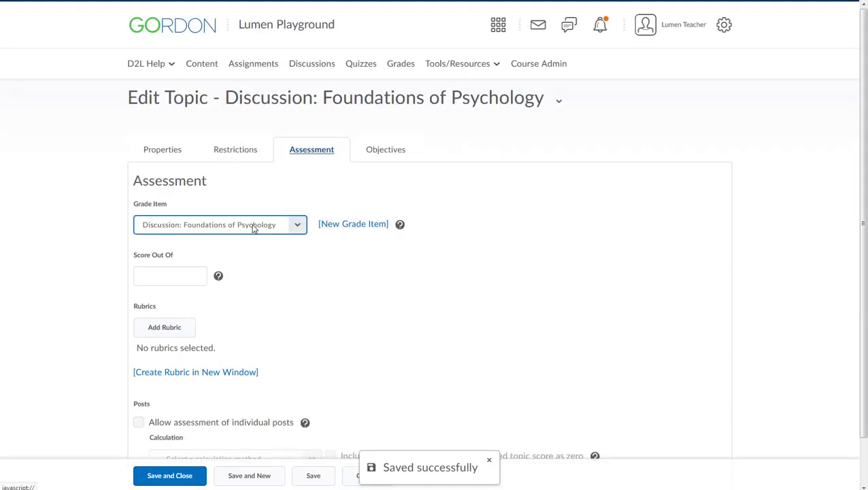
left_click(186, 272)
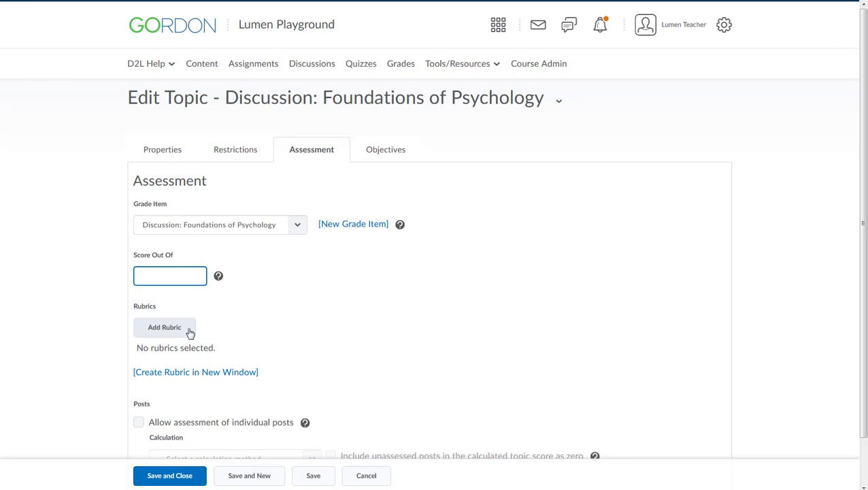
View the Biopsychology module in the course content and the available actions for the Course Discussions forum.
left_click(300, 71)
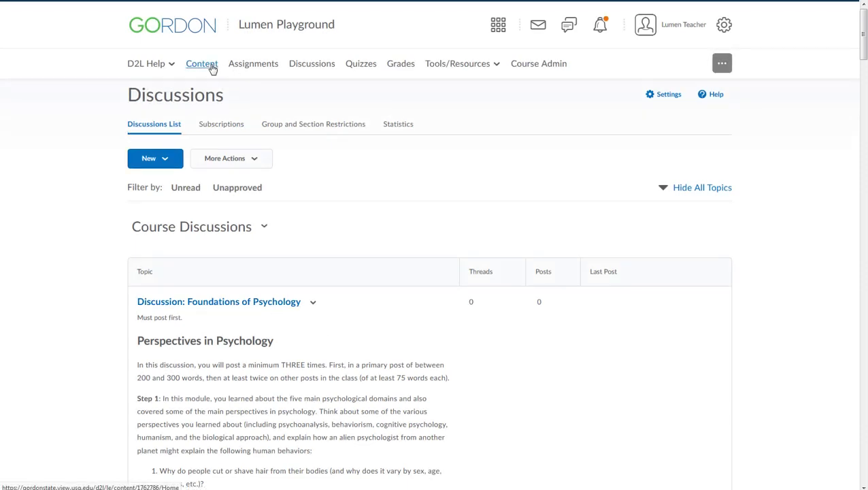
left_click(202, 64)
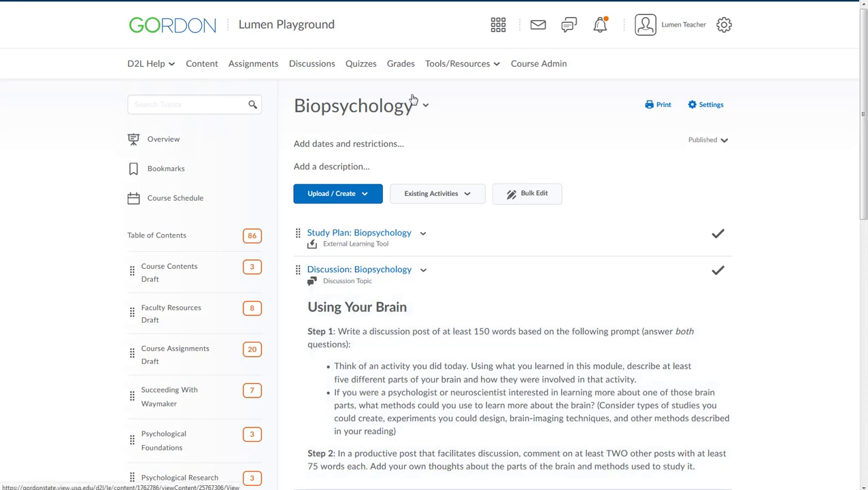
left_click(322, 68)
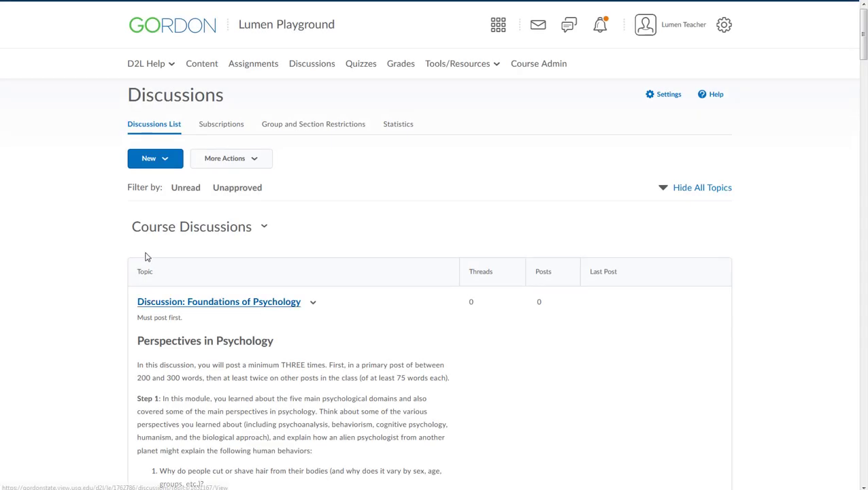
left_click(264, 229)
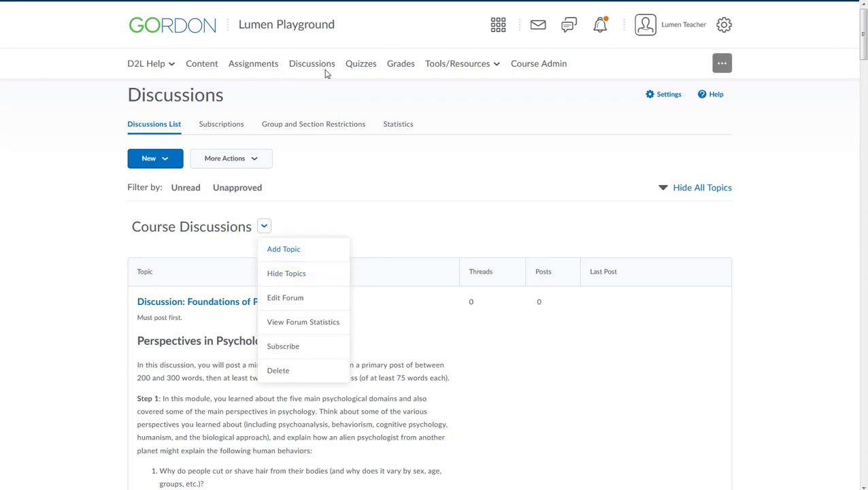
Open the course grades and highlight the weight total in the Final Calculated Grade note.
left_click(400, 66)
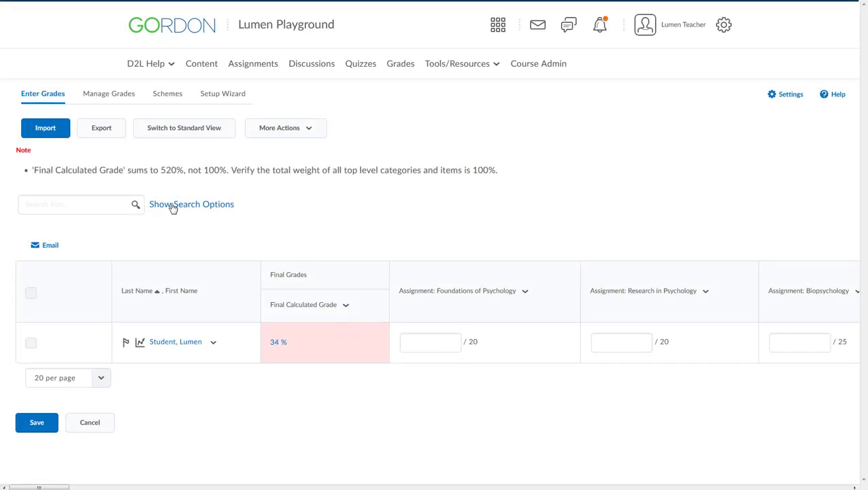
left_click_drag(161, 174, 228, 173)
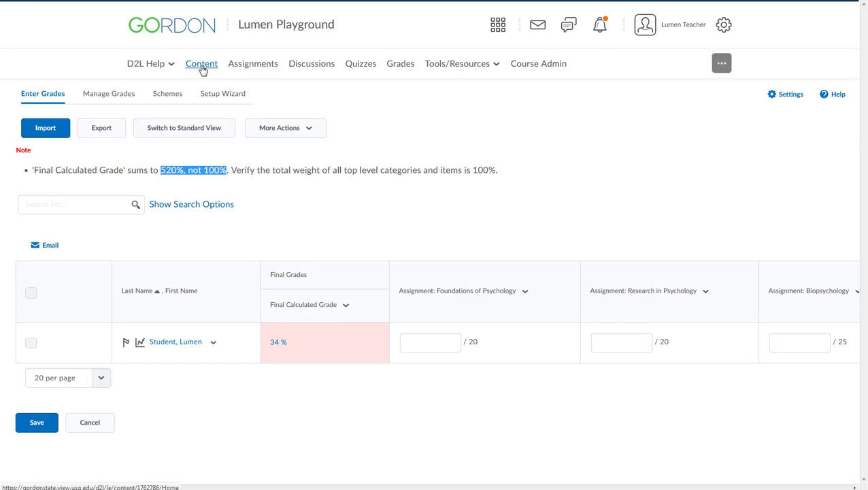
Open the Discussion: Foundations of Psychology topic for editing from the course discussions list.
left_click(296, 66)
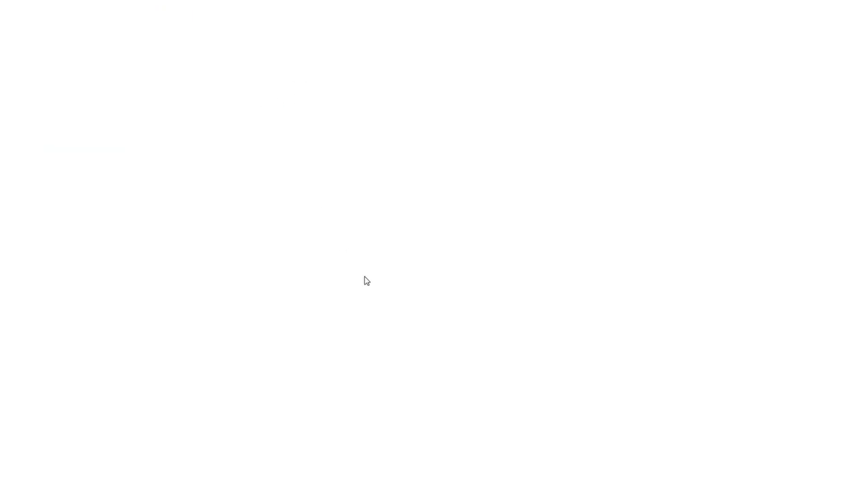
scroll(345, 368, "down", 3)
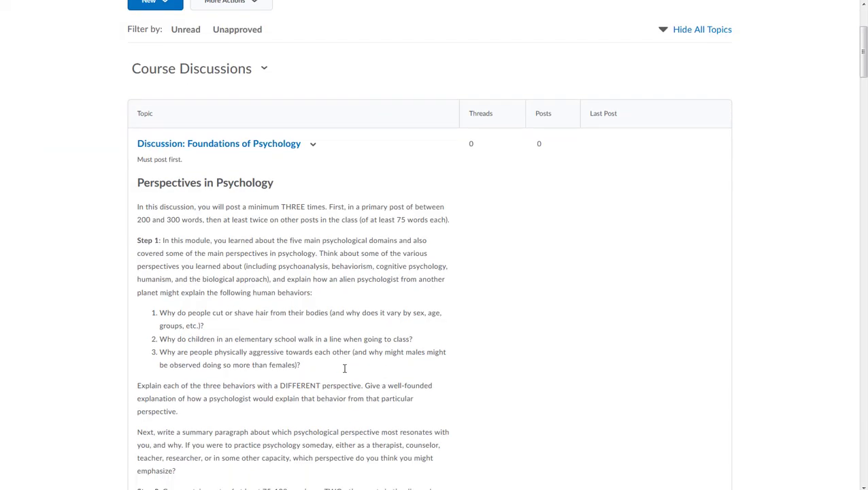
scroll(342, 365, "up", 1)
left_click(313, 196)
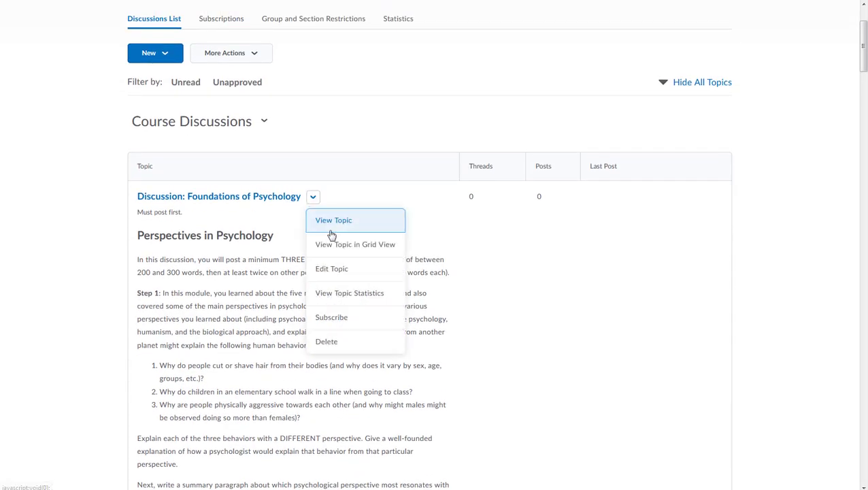
left_click(341, 269)
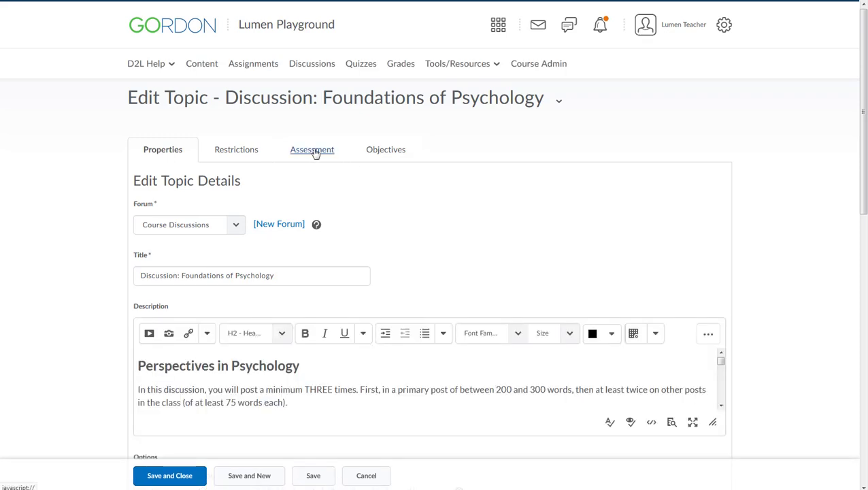
View the topic's assessment settings and highlight the Score Out Of label.
left_click(313, 151)
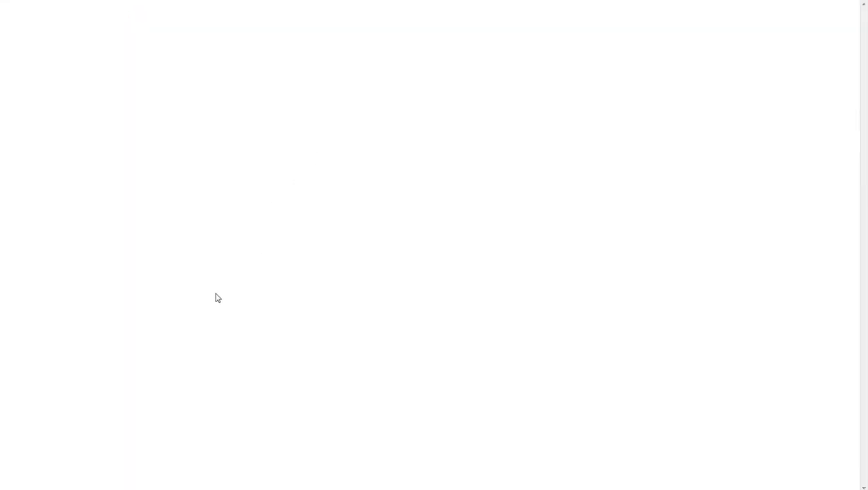
left_click(157, 273)
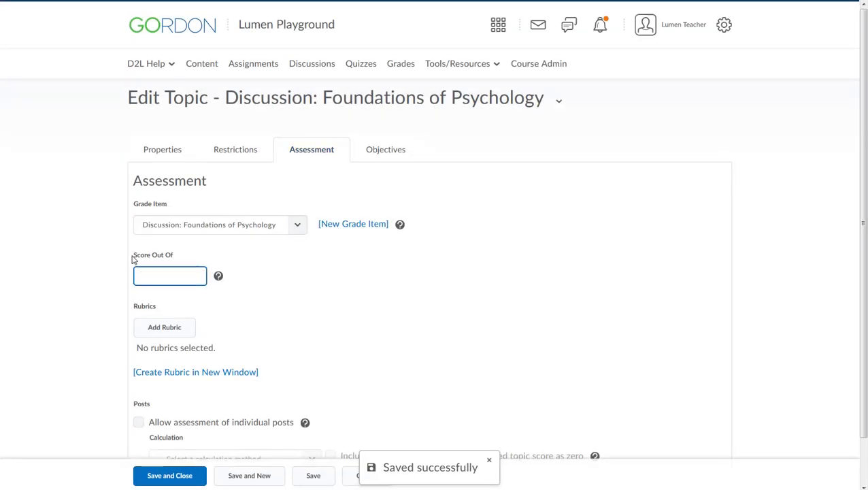
left_click_drag(134, 259, 182, 275)
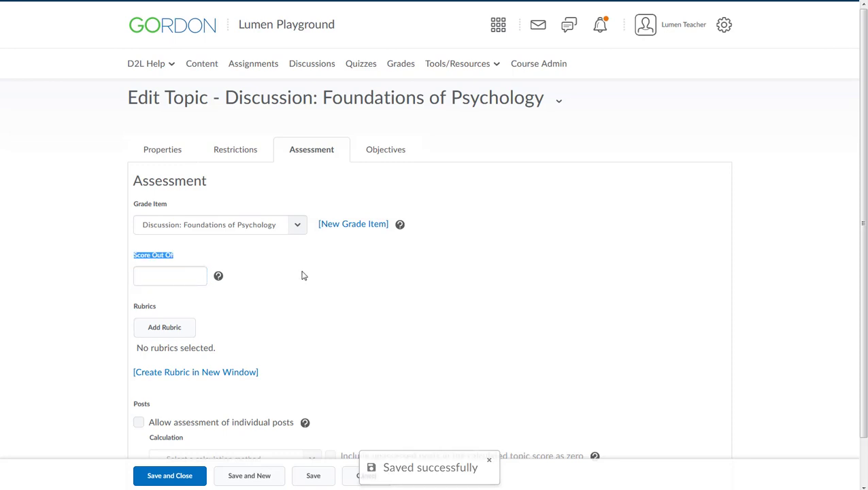
Return to the course content and open the Course Assignments module.
left_click(206, 66)
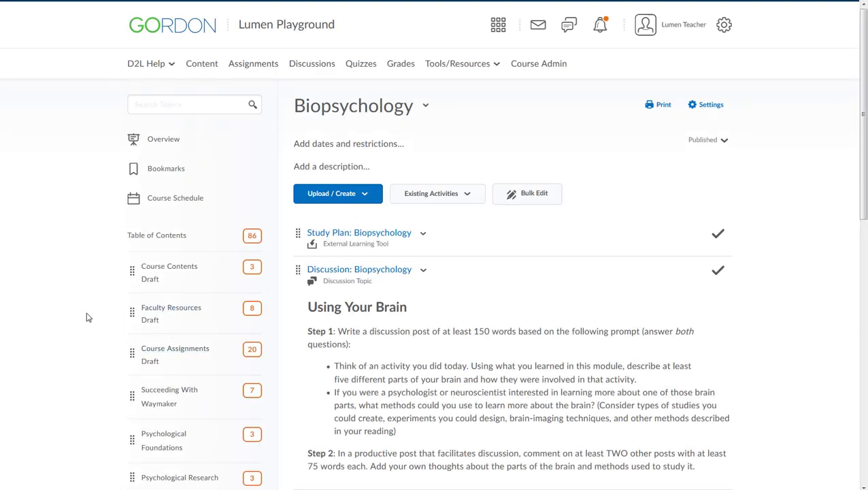
scroll(87, 317, "down", 3)
left_click(171, 249)
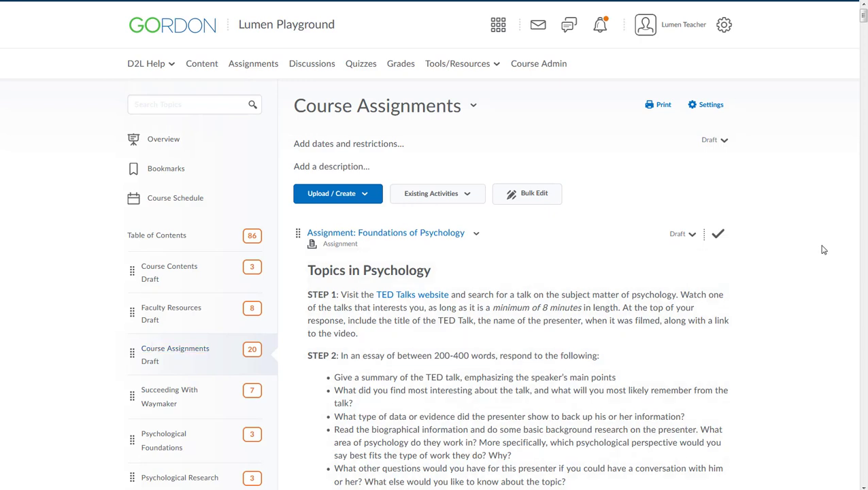
Look through the instructions and rubrics of the assignments in the Course Assignments module.
scroll(229, 343, "down", 1)
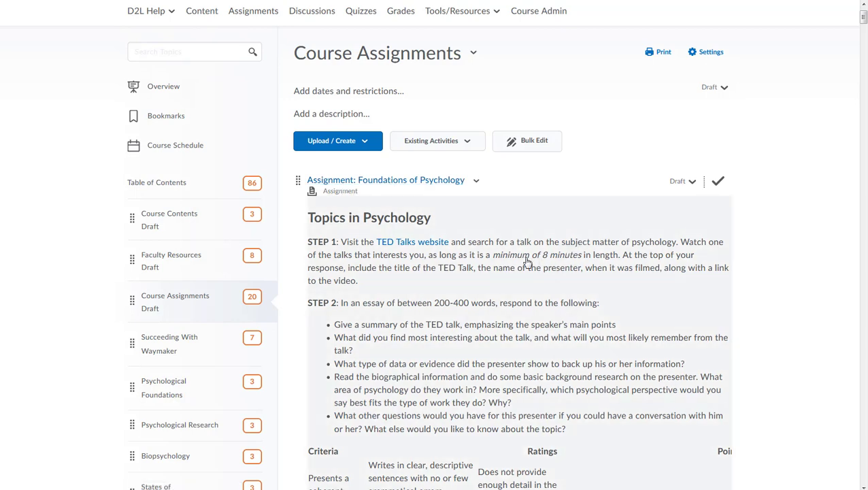
scroll(527, 262, "down", 2)
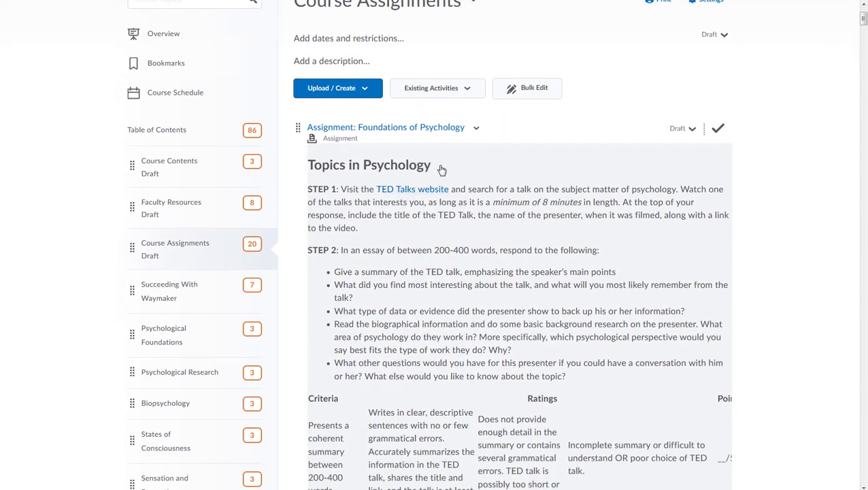
scroll(459, 240, "down", 10)
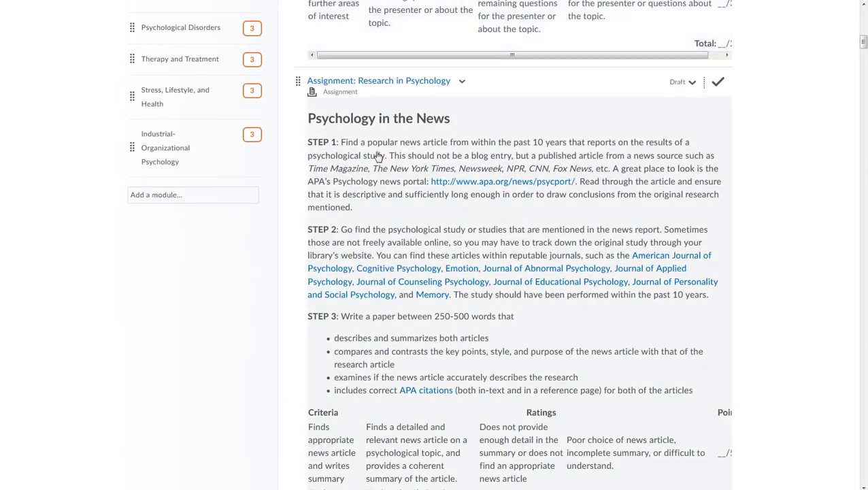
scroll(478, 204, "down", 10)
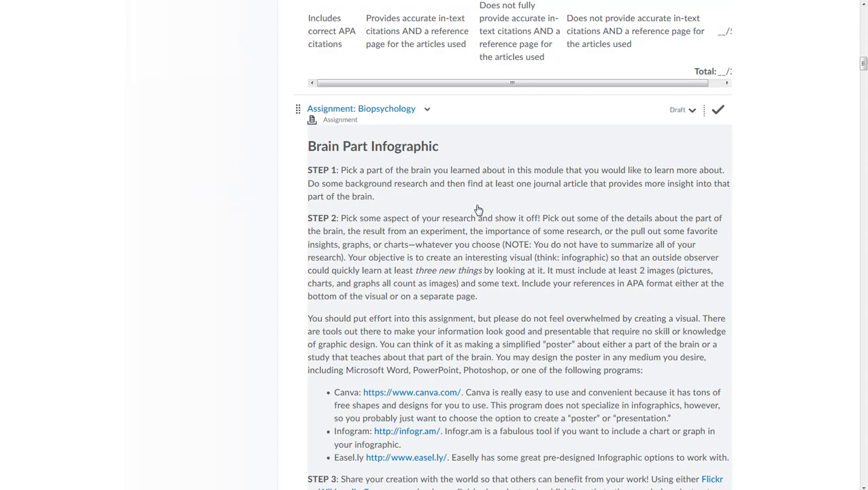
scroll(478, 210, "down", 3)
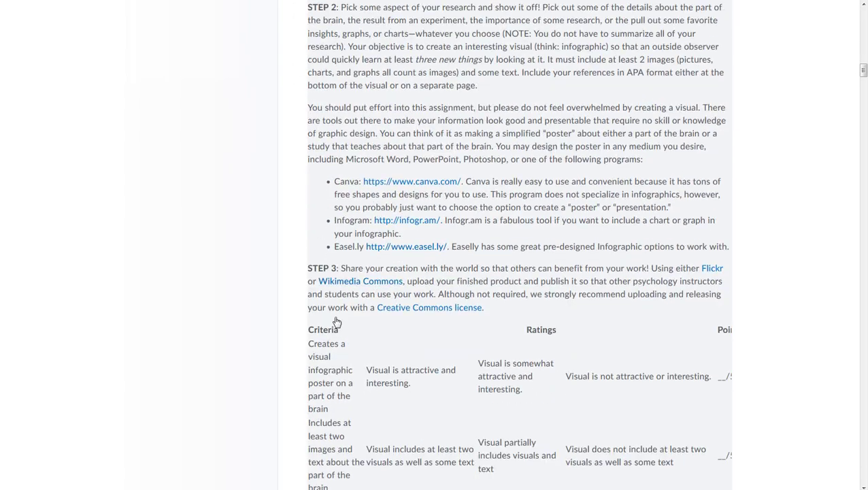
scroll(459, 407, "down", 8)
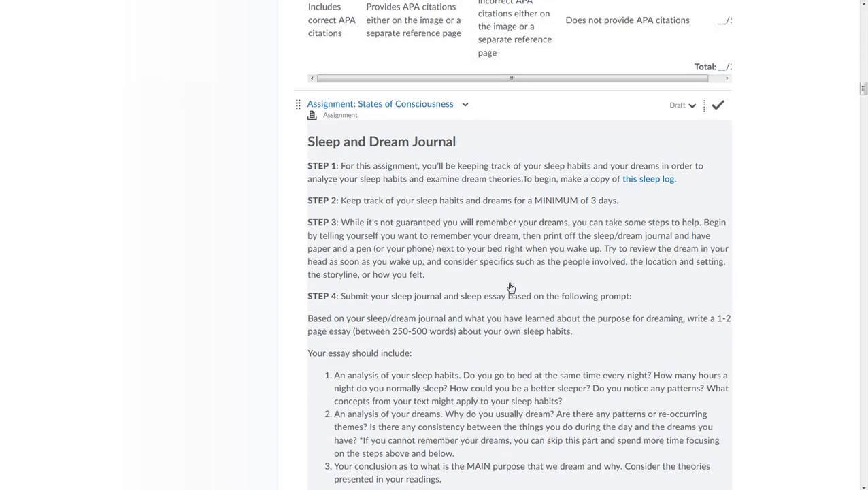
scroll(509, 286, "down", 5)
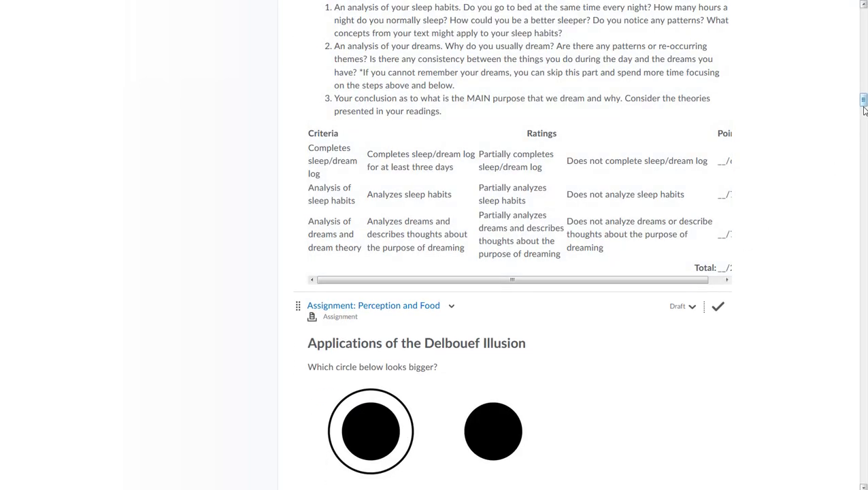
left_click_drag(863, 105, 863, 28)
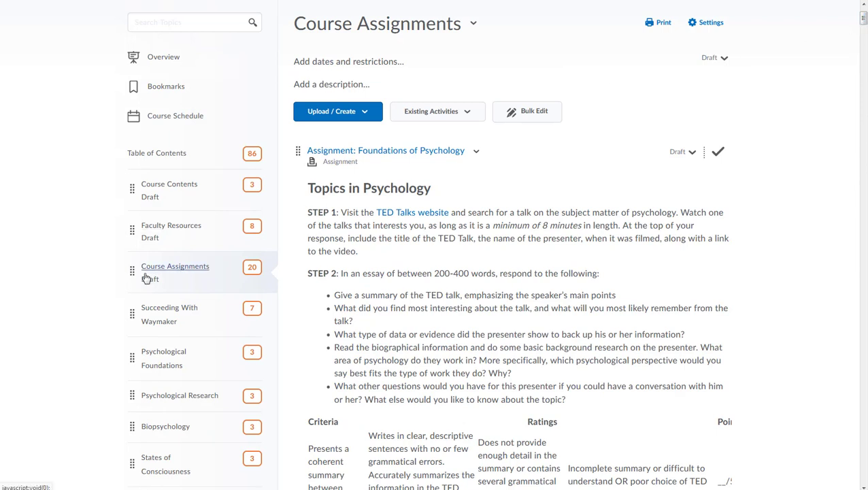
Publish the Course Assignments module and its Assignment: Foundations of Psychology.
scroll(530, 111, "up", 1)
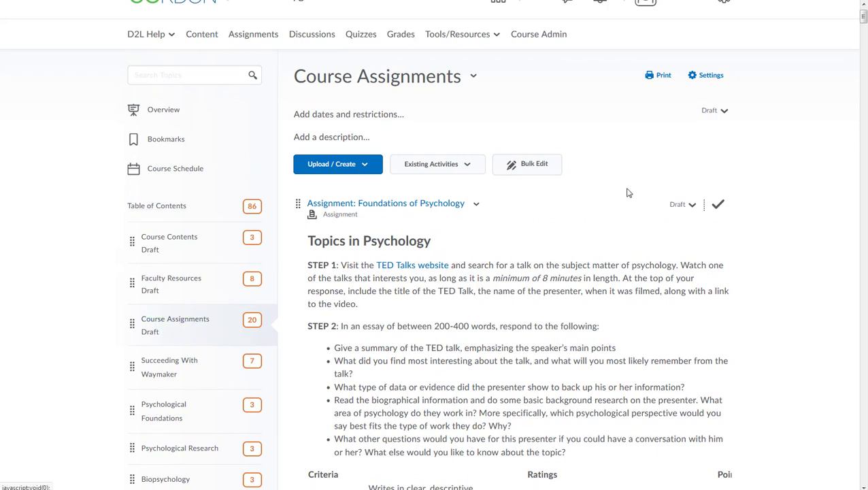
left_click(716, 110)
left_click(717, 145)
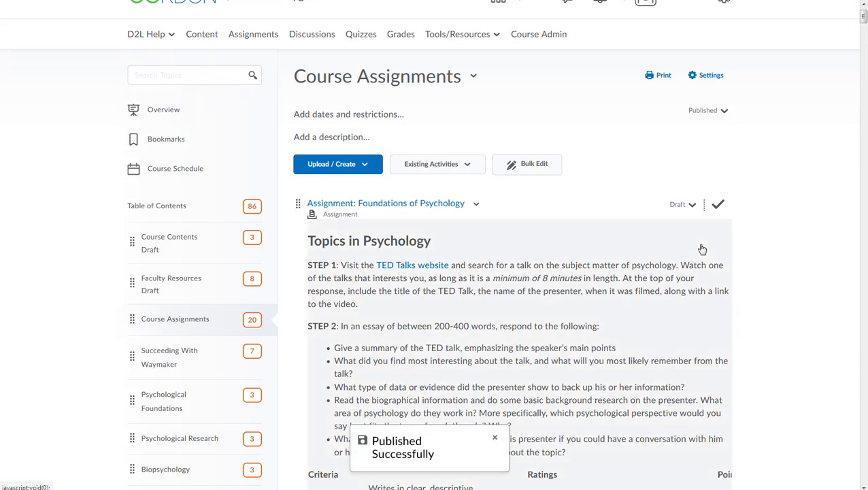
left_click(689, 206)
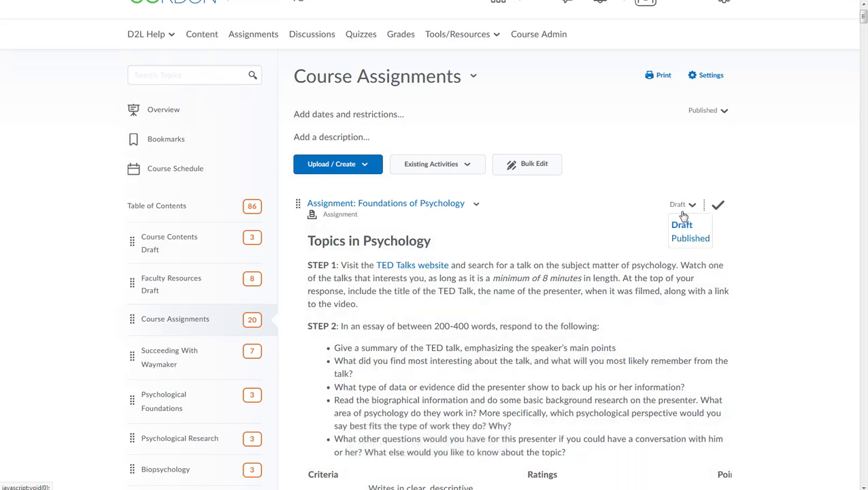
left_click(680, 239)
Publish Assignment: Research in Psychology in the Course Assignments module.
scroll(789, 248, "down", 15)
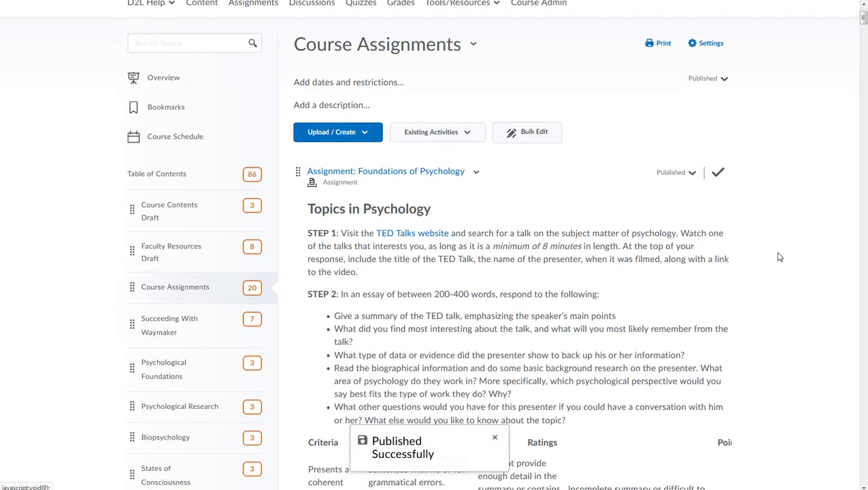
scroll(748, 176, "up", 3)
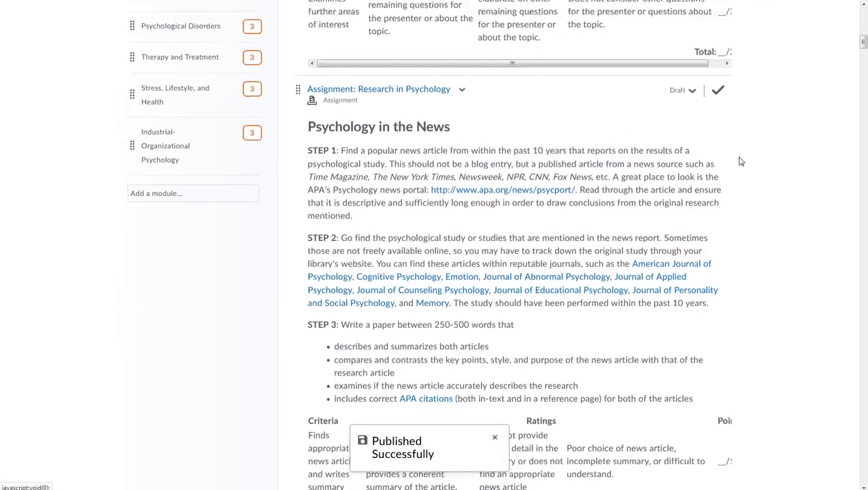
left_click(683, 106)
left_click(688, 139)
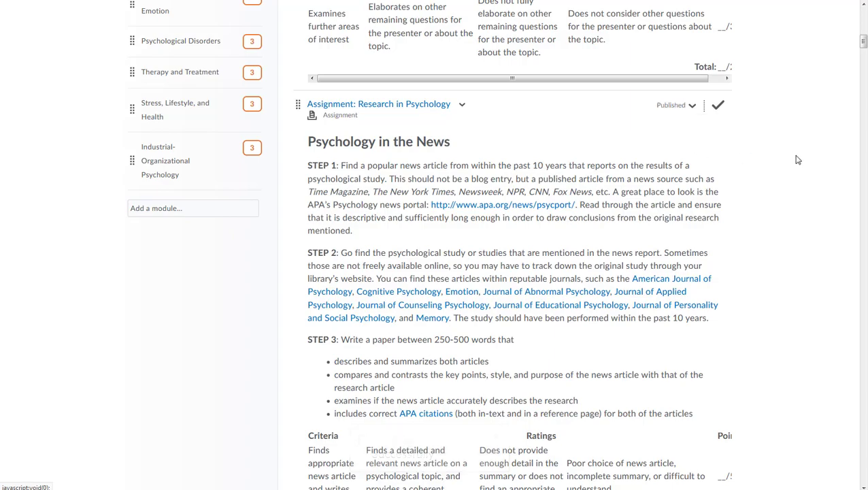
Move Assignment: Foundations of Psychology from Course Assignments into the Psychological Foundations module.
left_click_drag(862, 43, 862, 20)
scroll(733, 279, "down", 9)
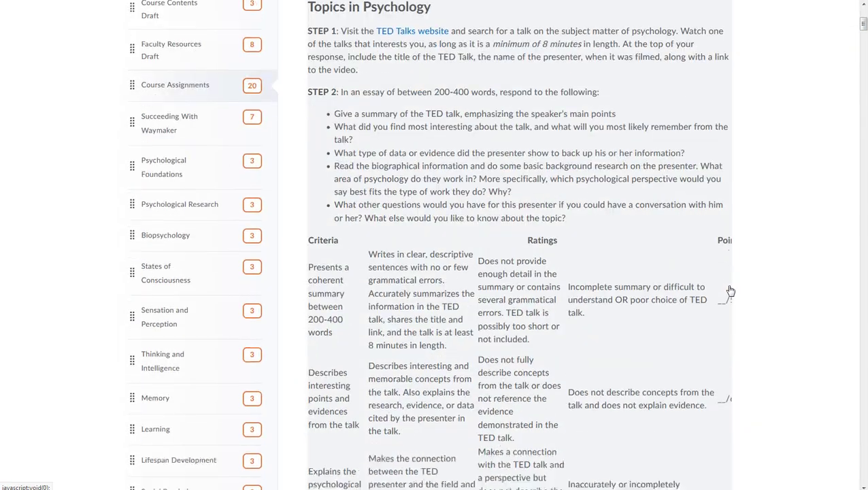
scroll(741, 235, "up", 10)
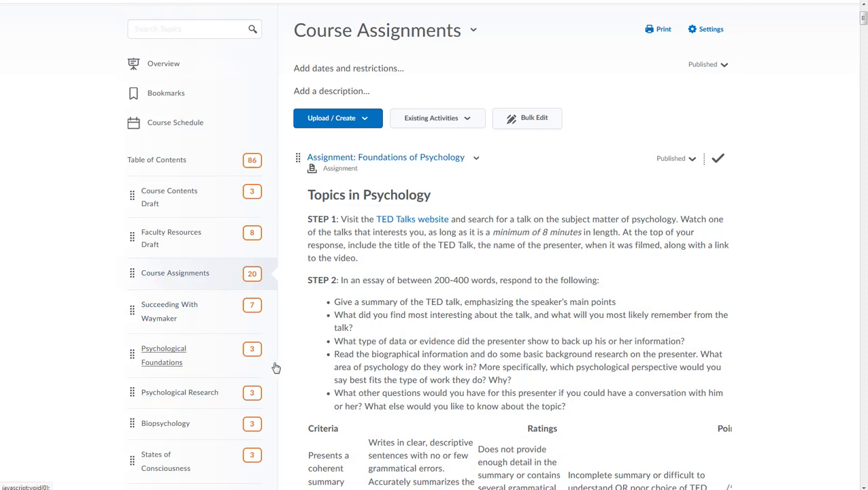
scroll(300, 340, "down", 1)
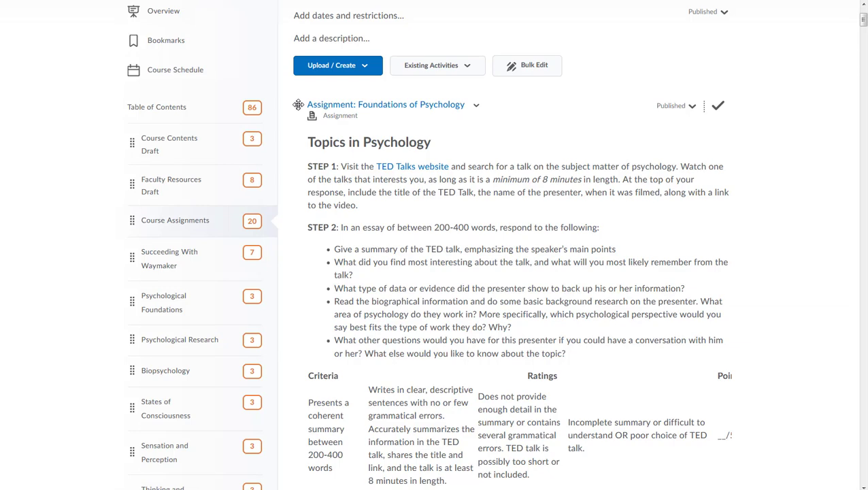
left_click_drag(298, 104, 184, 303)
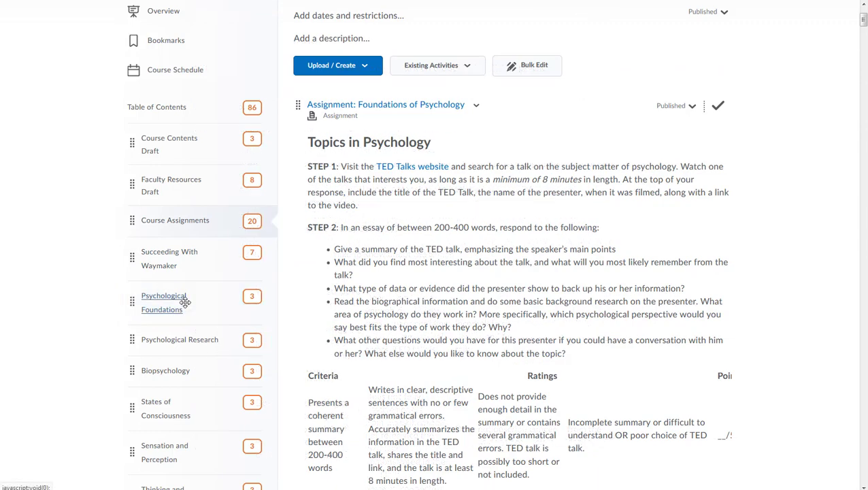
In the Psychological Foundations module, place Assignment: Foundations of Psychology directly below the study plan.
left_click(162, 301)
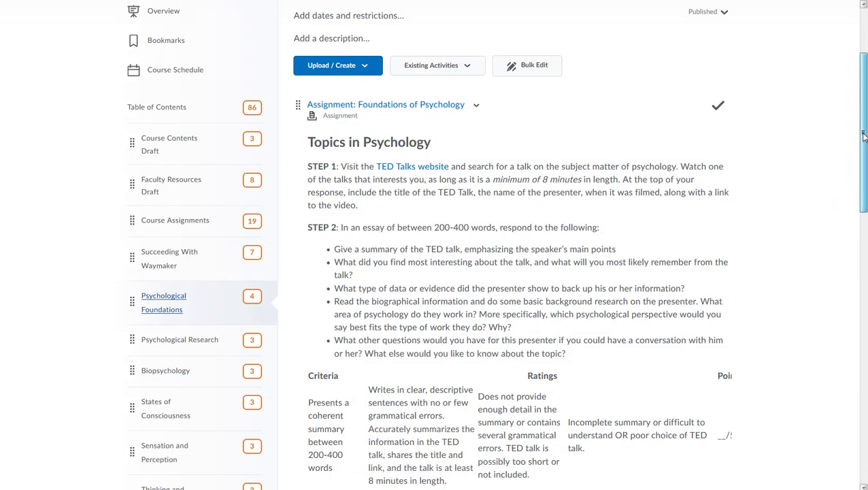
left_click_drag(862, 140, 776, 146)
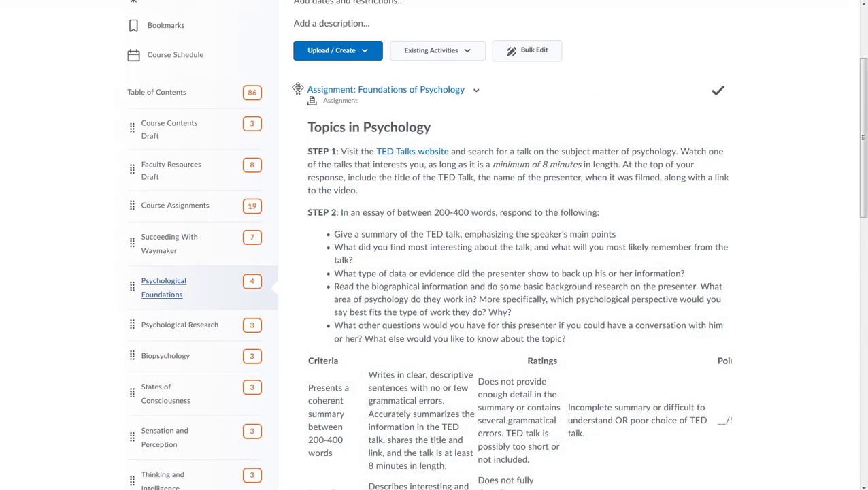
left_click_drag(297, 87, 333, 179)
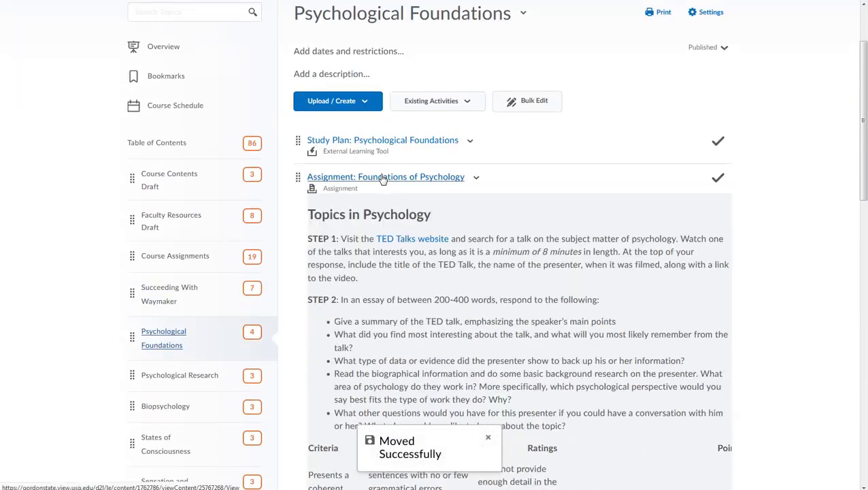
scroll(408, 204, "up", 2)
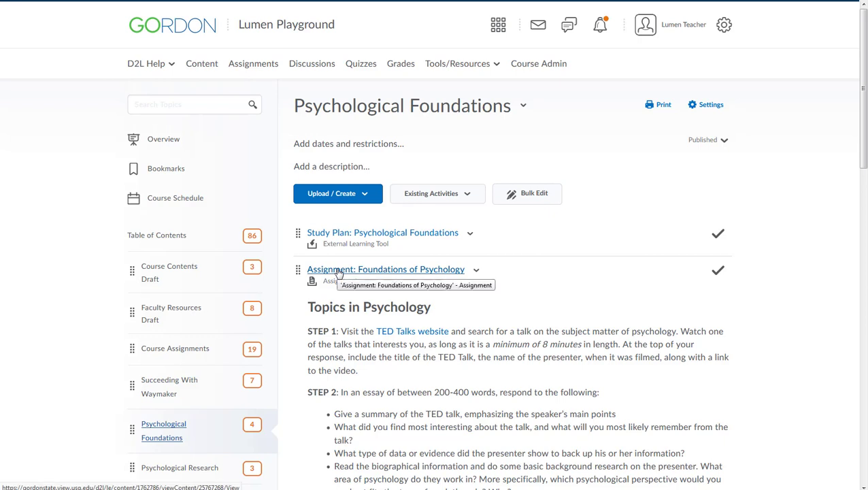
Check the remaining items in Course Assignments and the moved assignment in the Psychological Foundations module.
left_click(183, 350)
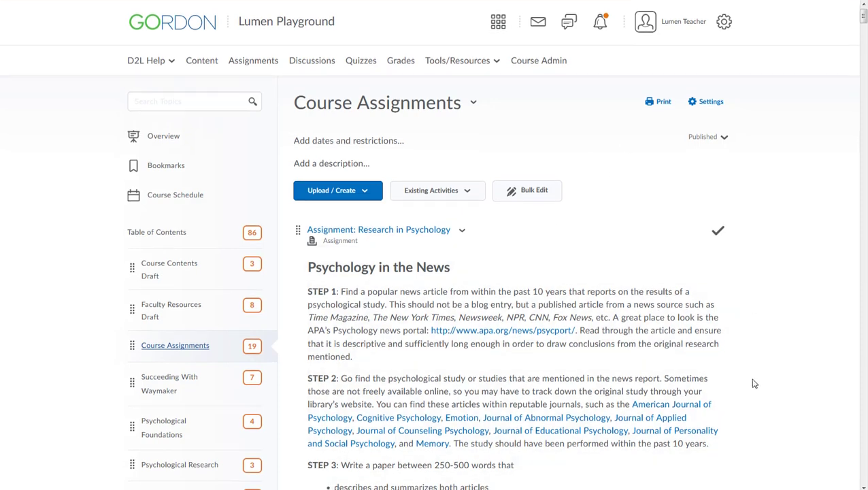
scroll(752, 382, "down", 3)
scroll(741, 374, "up", 2)
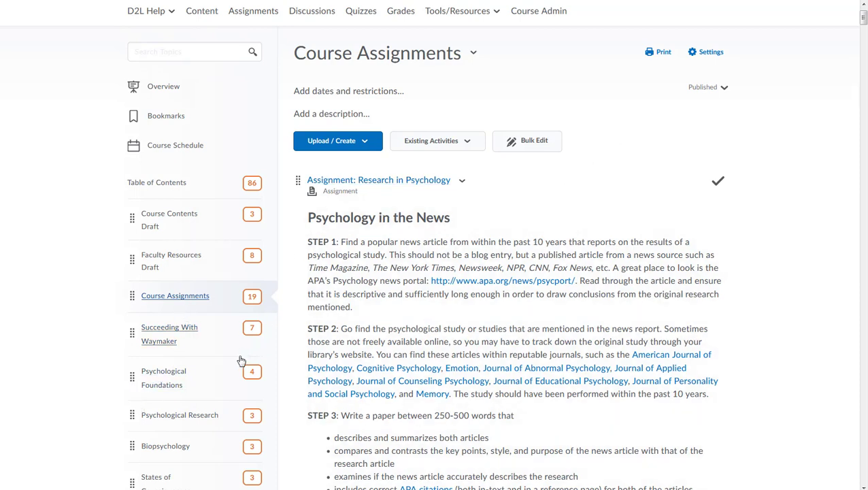
left_click(169, 384)
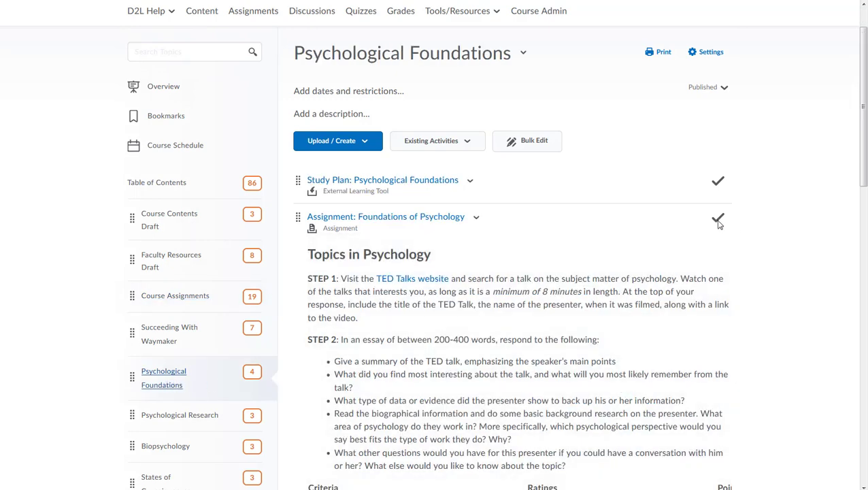
mouse_move(718, 224)
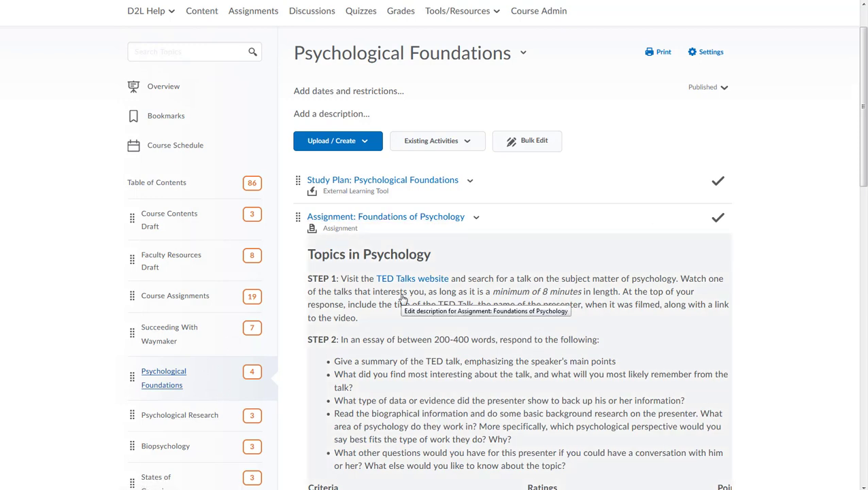
Look through the description of Assignment: Foundations of Psychology in its inline editor and leave it without updating.
scroll(402, 299, "up", 1)
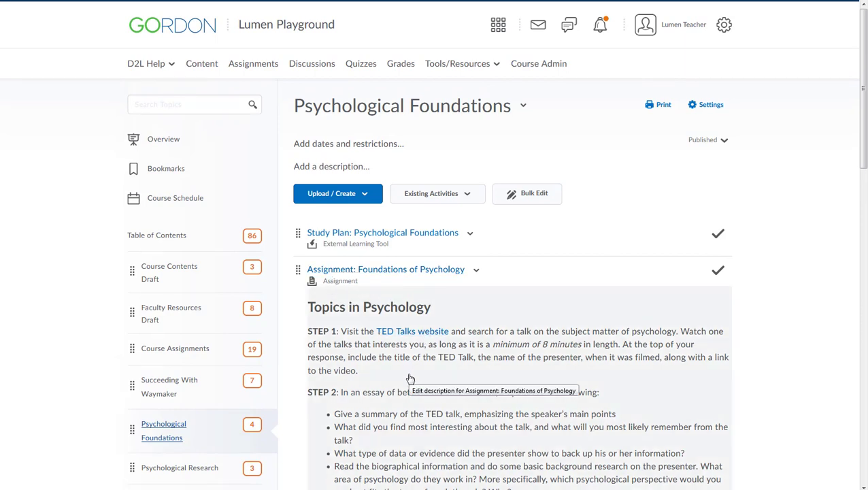
left_click(364, 361)
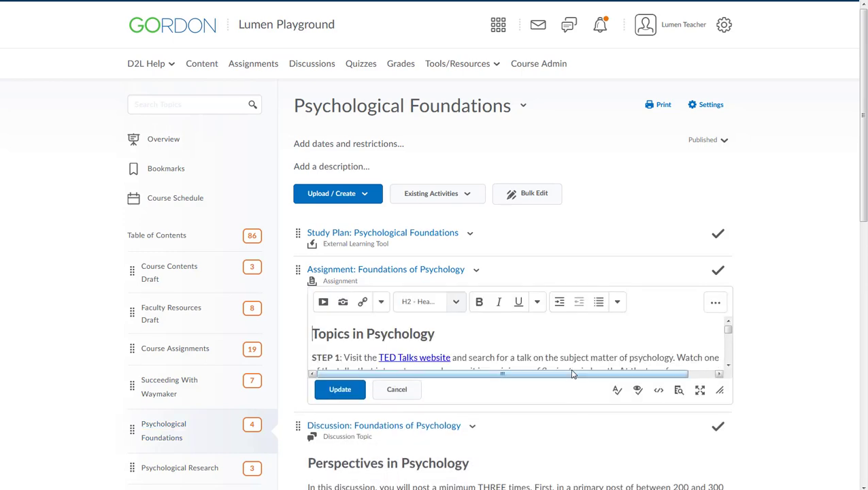
scroll(605, 347, "down", 10)
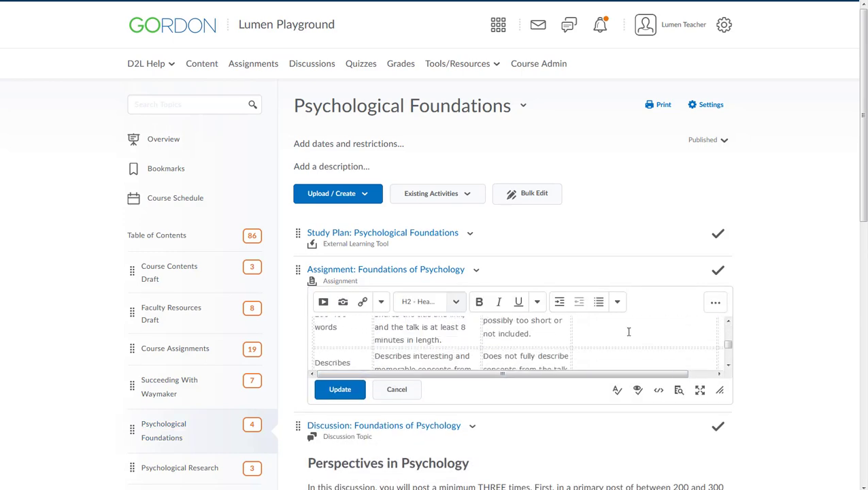
scroll(628, 331, "up", 10)
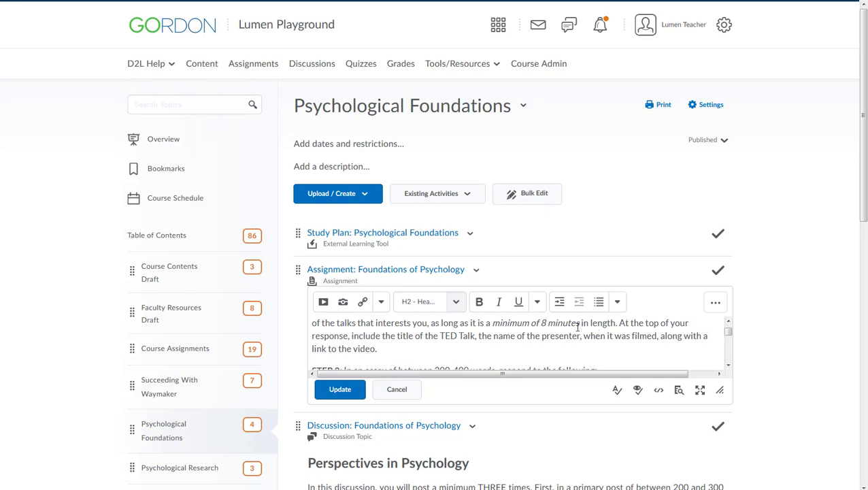
left_click(396, 388)
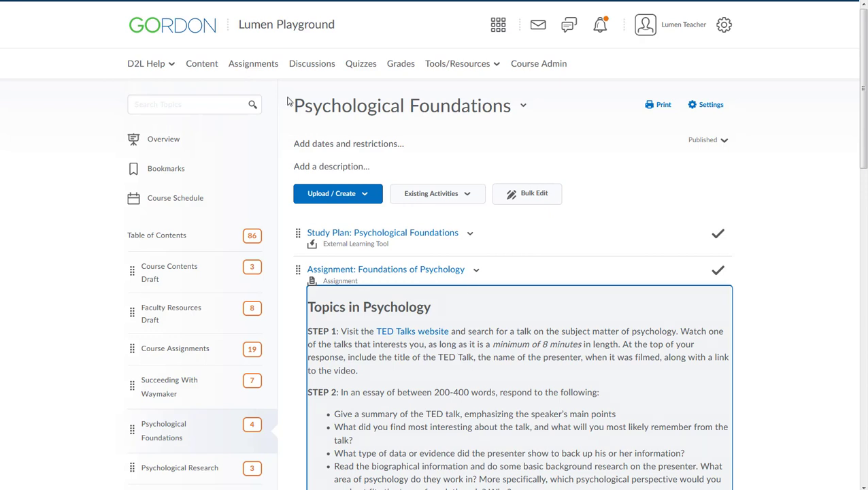
Open Assignment: Foundations of Psychology for editing from the assignments list and review its properties, grade item, rubric options and date restrictions.
left_click(242, 68)
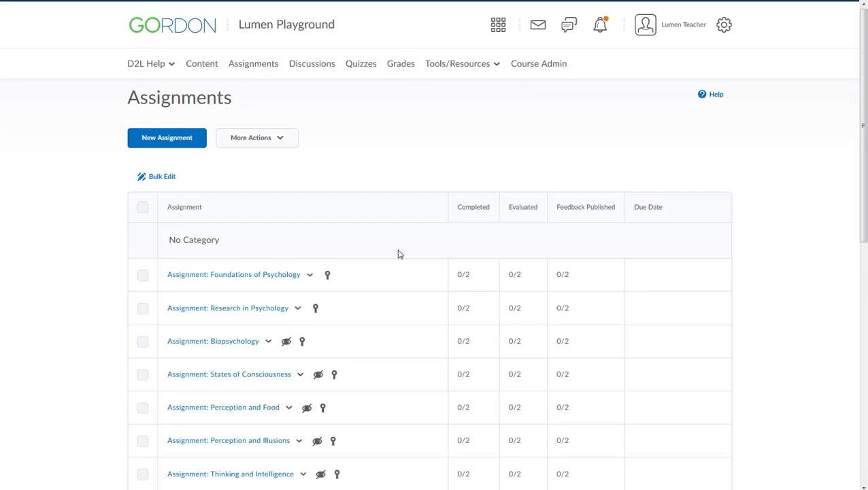
left_click(310, 275)
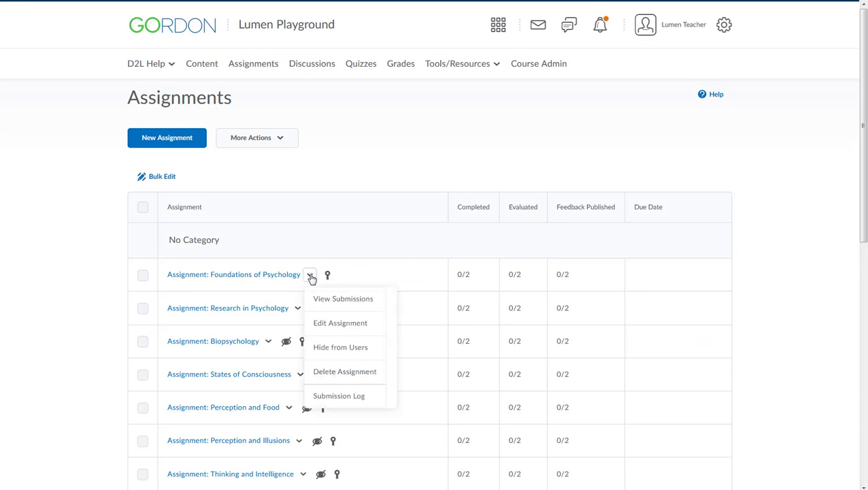
left_click(338, 326)
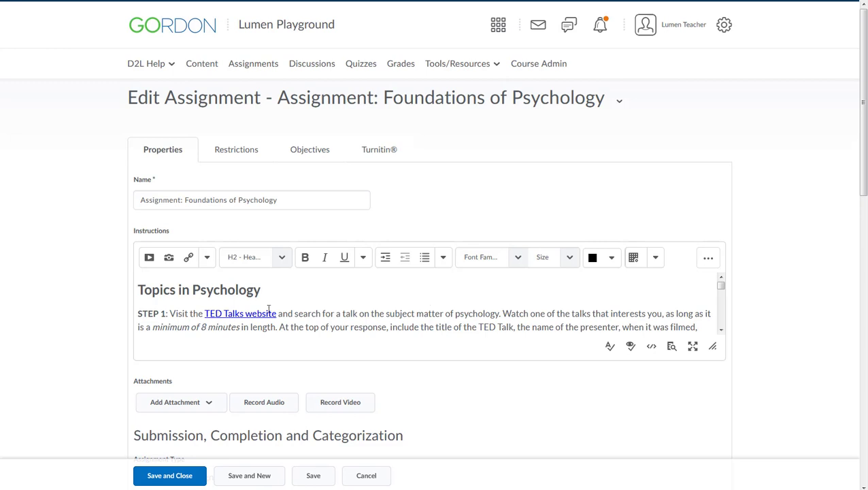
scroll(397, 329, "down", 5)
scroll(463, 391, "down", 3)
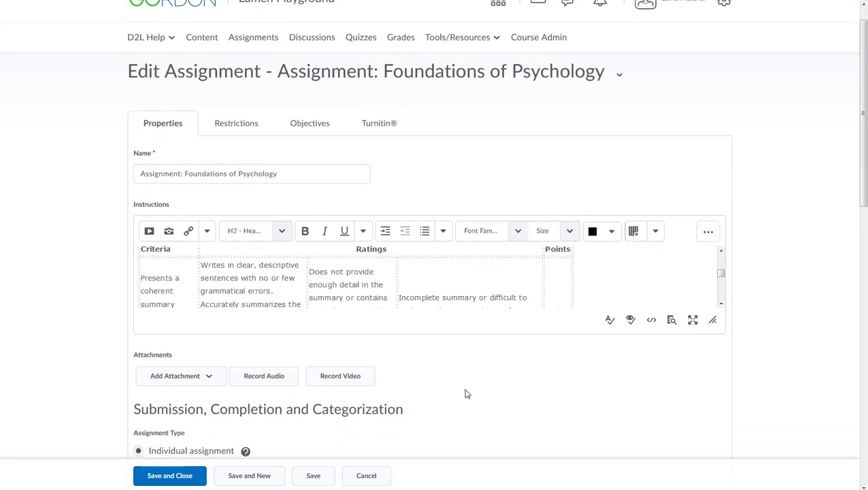
scroll(466, 394, "down", 5)
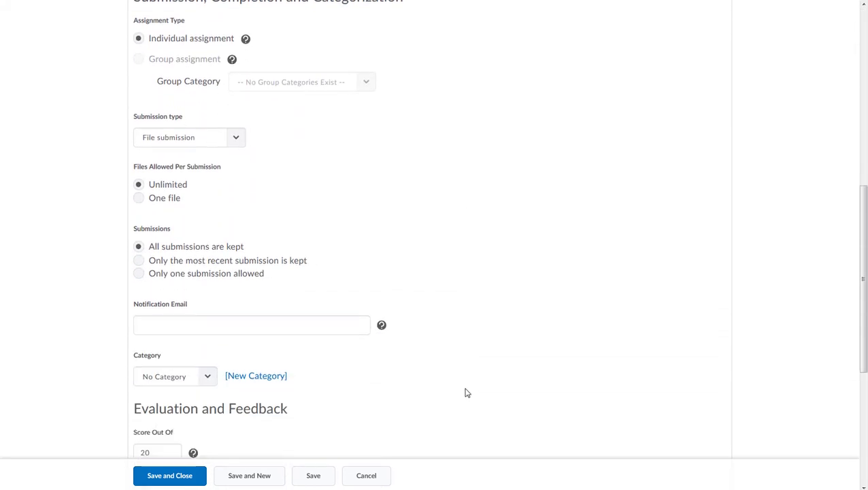
scroll(466, 392, "down", 1)
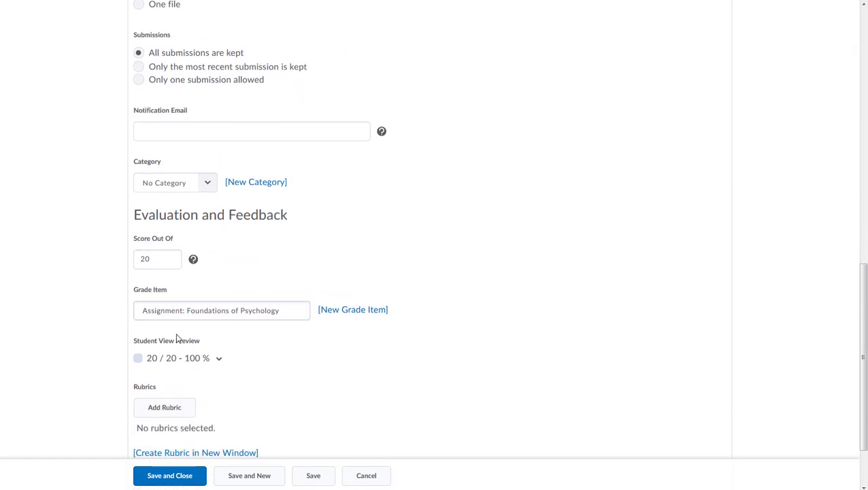
scroll(419, 313, "down", 2)
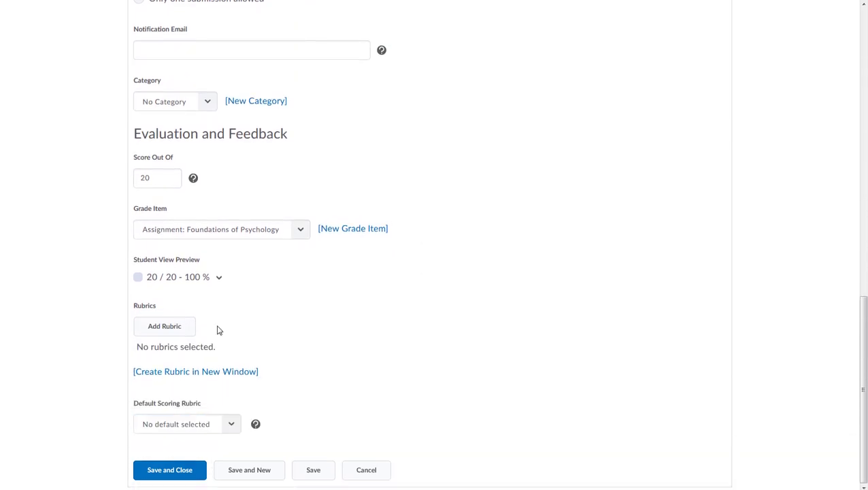
scroll(480, 225, "up", 15)
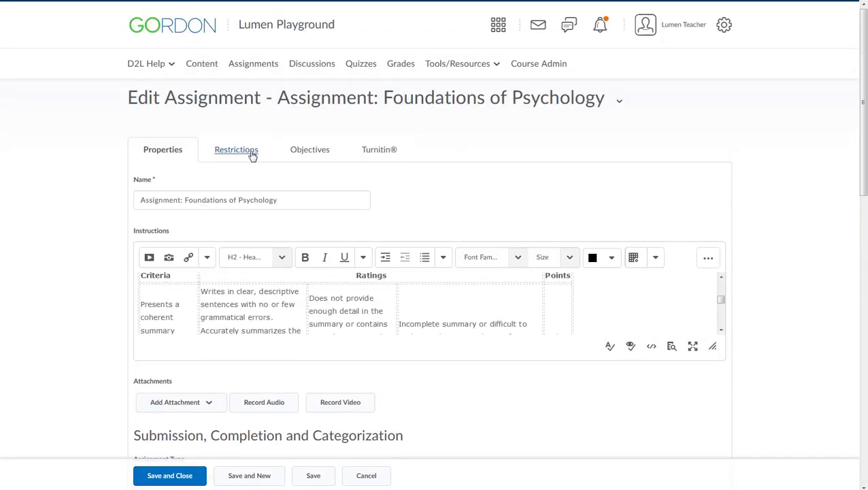
left_click(236, 150)
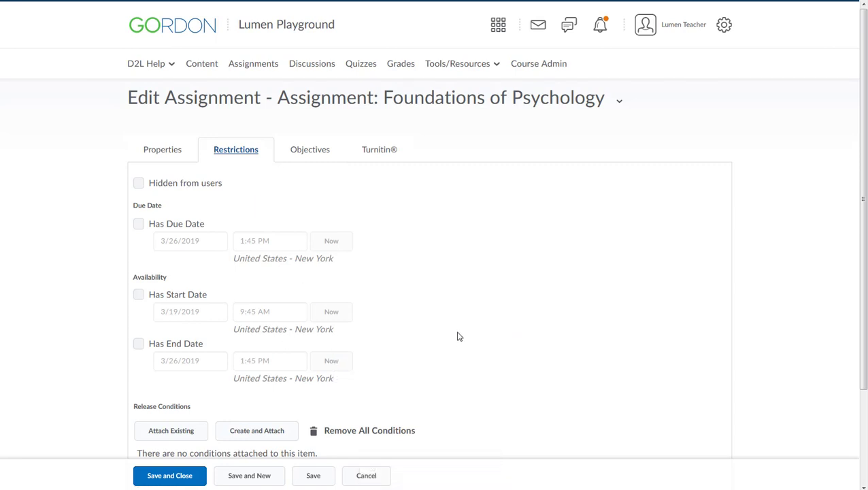
Enable Turnitin GradeMark for Assignment: Foundations of Psychology, allow learners to see similarity scores, and save the assignment.
left_click(379, 150)
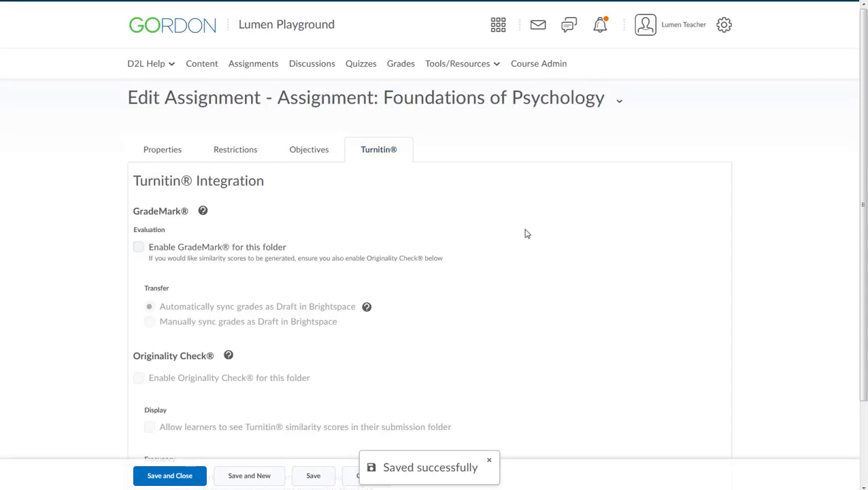
scroll(521, 262, "down", 1)
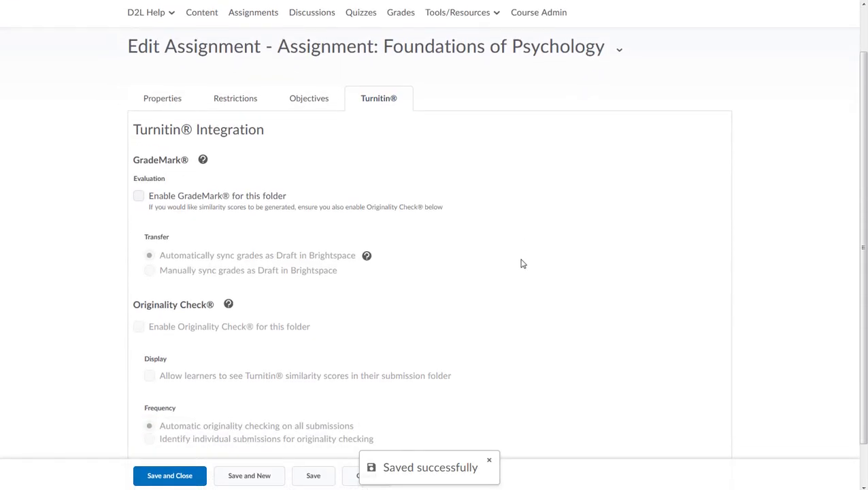
left_click(239, 197)
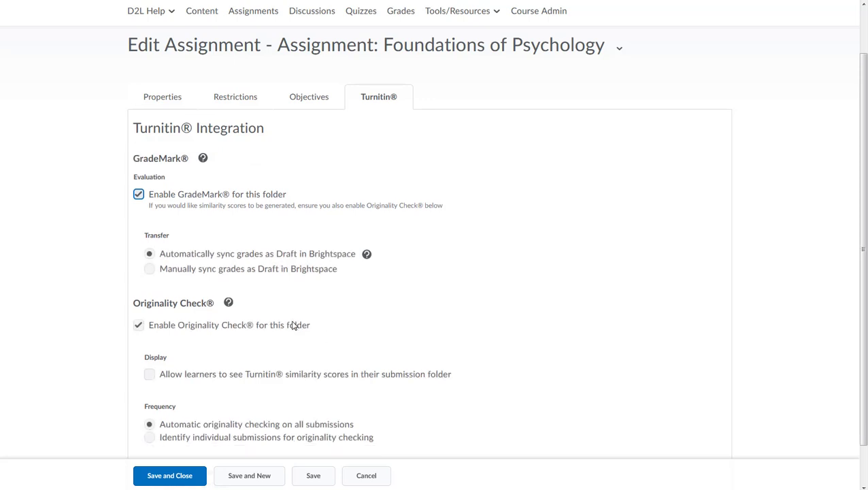
left_click(278, 374)
scroll(425, 312, "down", 1)
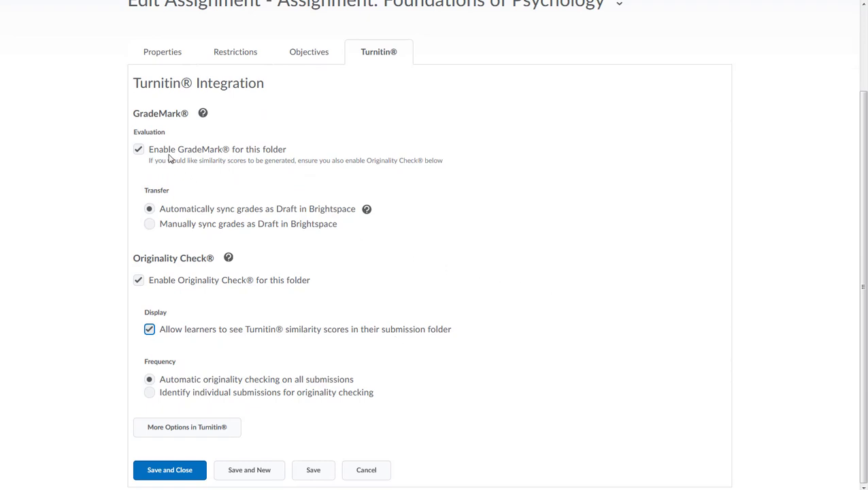
left_click_drag(161, 149, 294, 149)
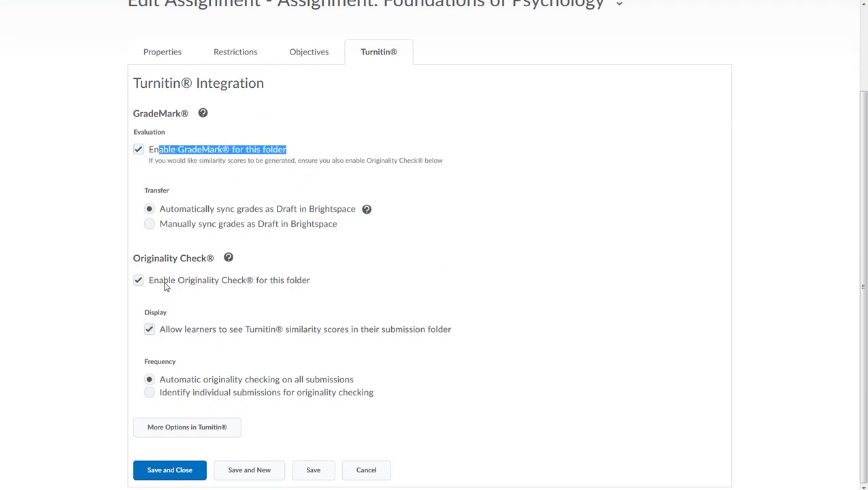
left_click_drag(163, 281, 301, 282)
left_click_drag(168, 330, 474, 340)
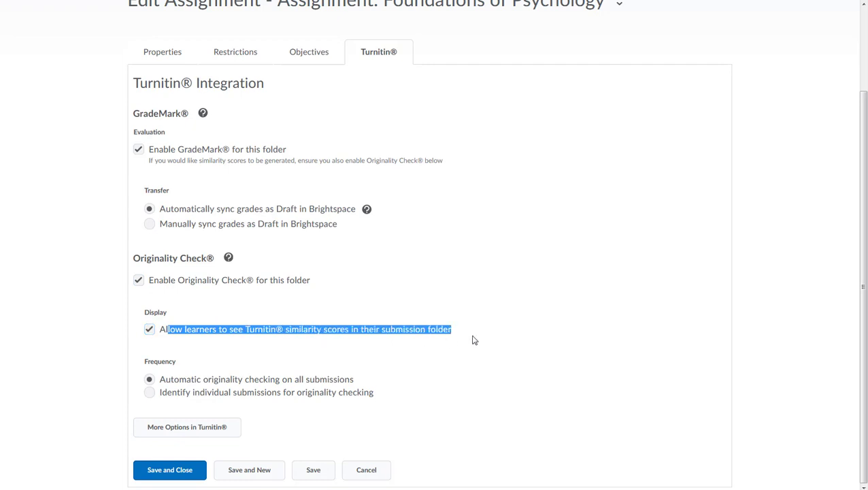
left_click(182, 471)
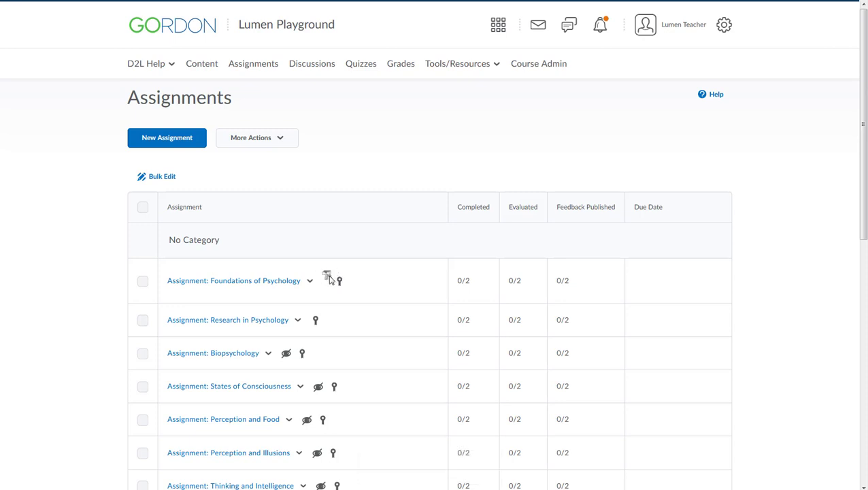
Set the Course Assignments module in the course content to Draft.
mouse_move(329, 279)
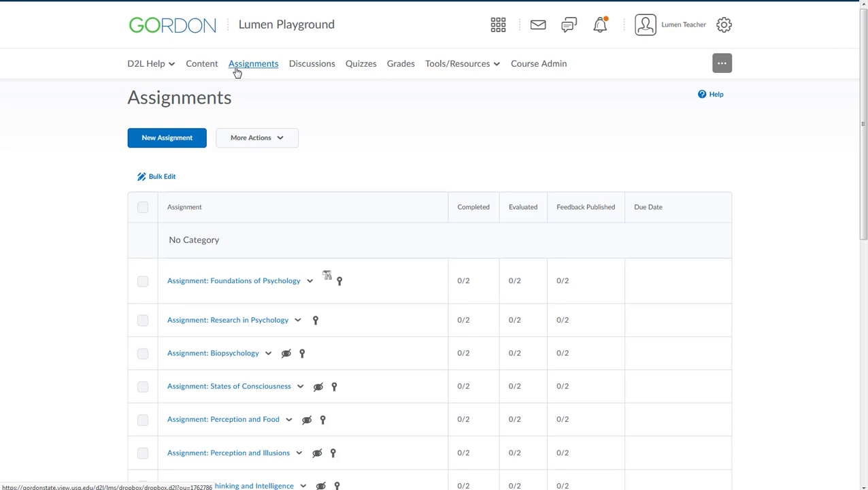
left_click(236, 68)
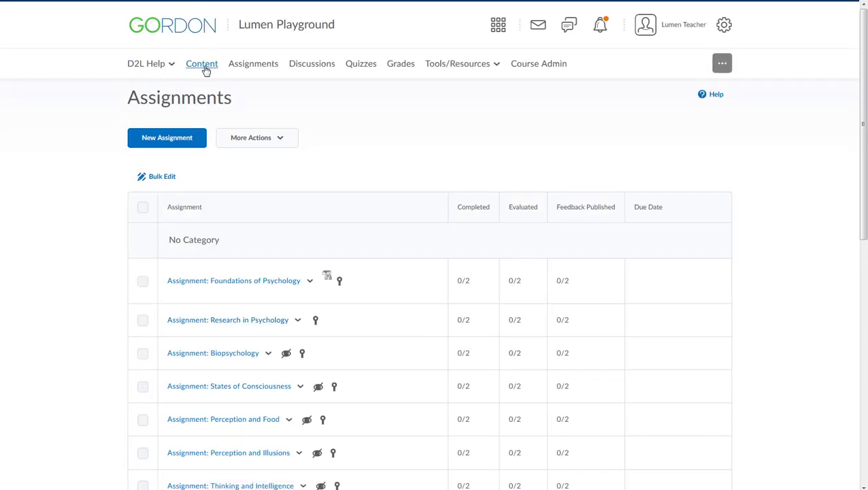
left_click(204, 69)
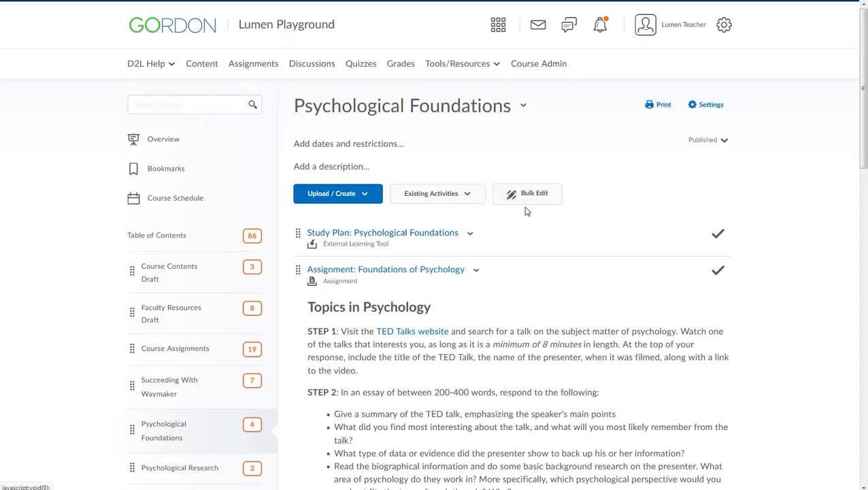
scroll(219, 306, "down", 1)
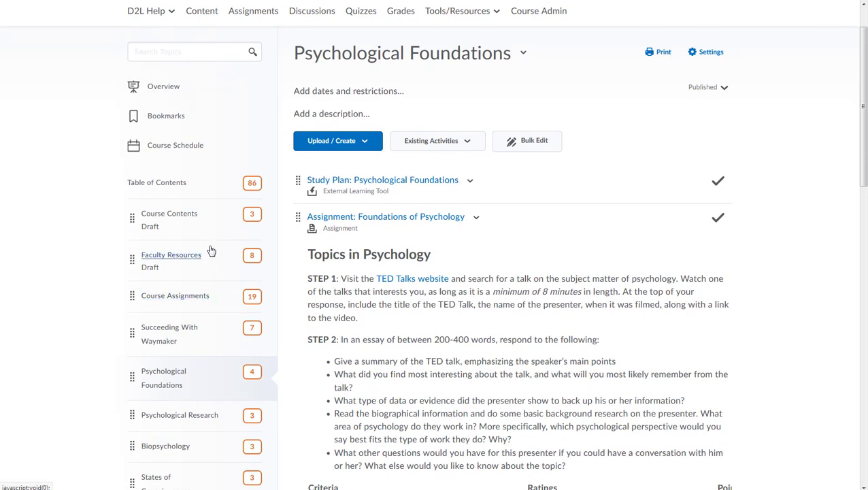
left_click(194, 296)
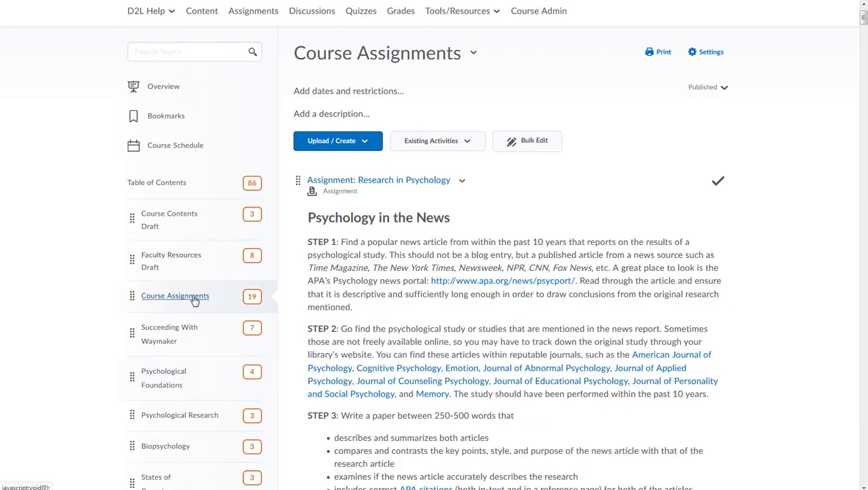
left_click(722, 88)
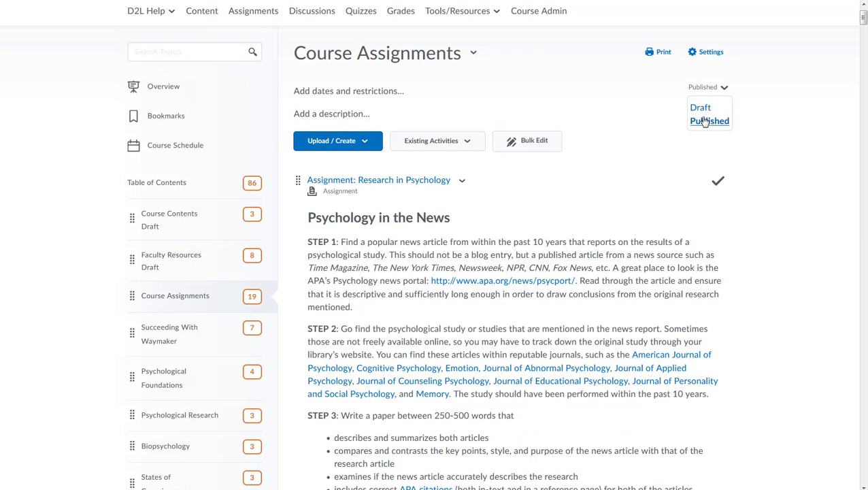
left_click(701, 108)
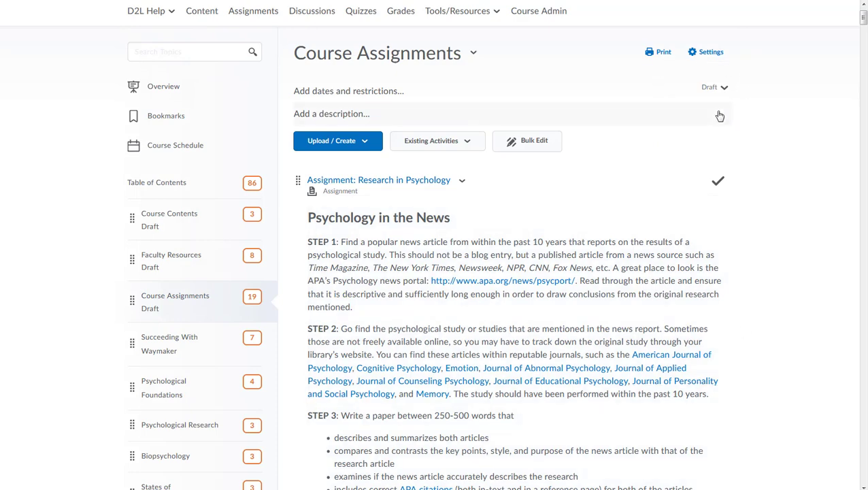
Open the grade management list and examine the associations, maximum points and weights of the assignment grade items.
scroll(653, 144, "up", 2)
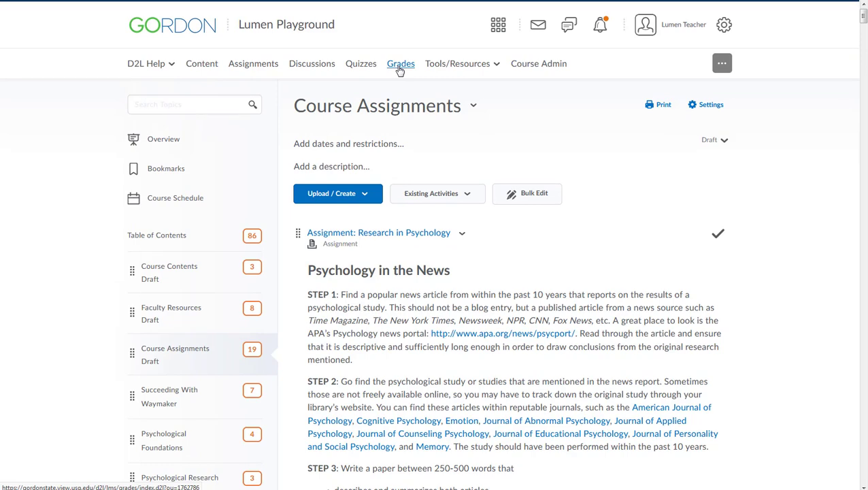
left_click(400, 65)
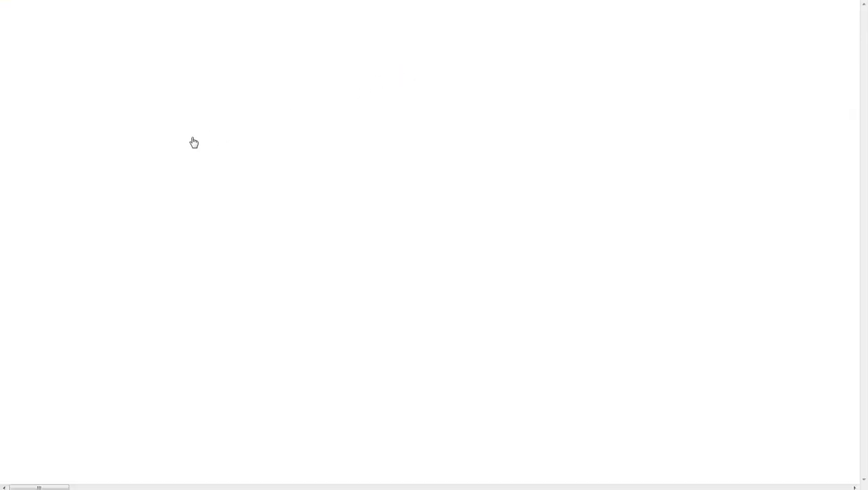
left_click(117, 95)
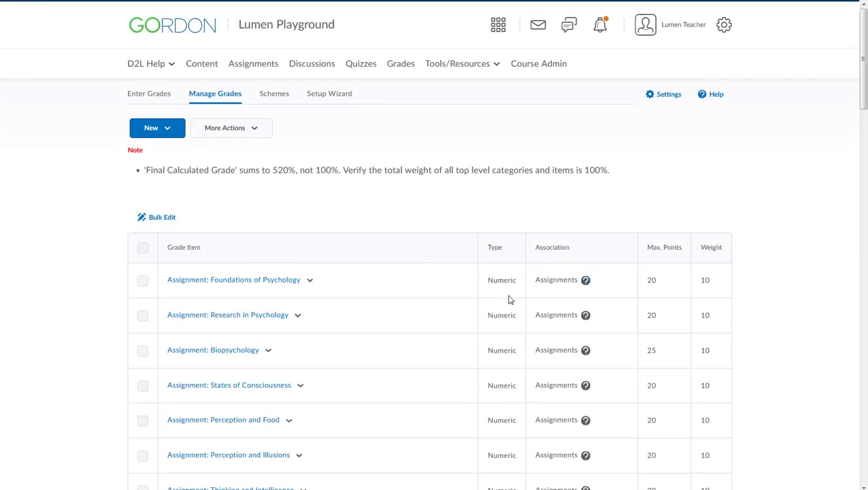
scroll(799, 274, "down", 3)
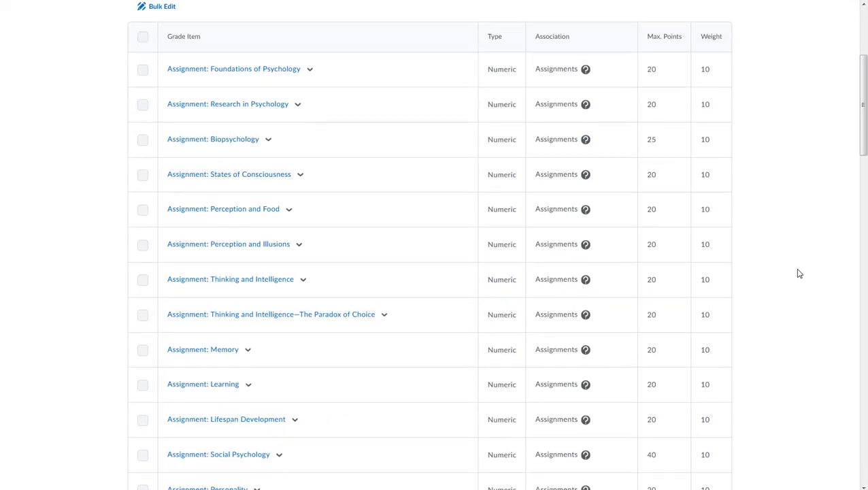
scroll(799, 272, "down", 4)
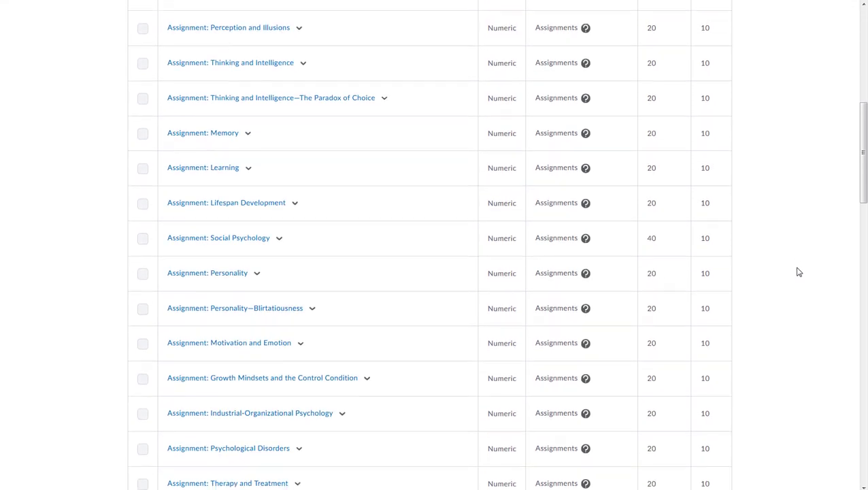
scroll(799, 272, "down", 1)
scroll(799, 272, "up", 4)
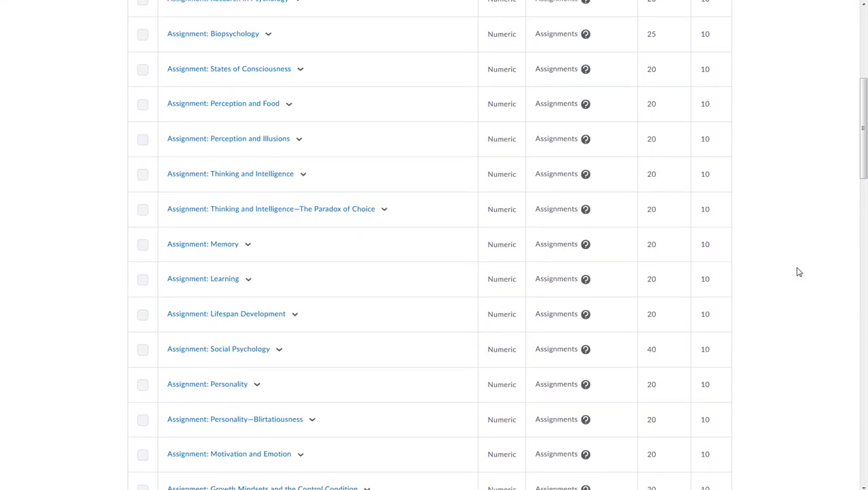
scroll(799, 272, "up", 2)
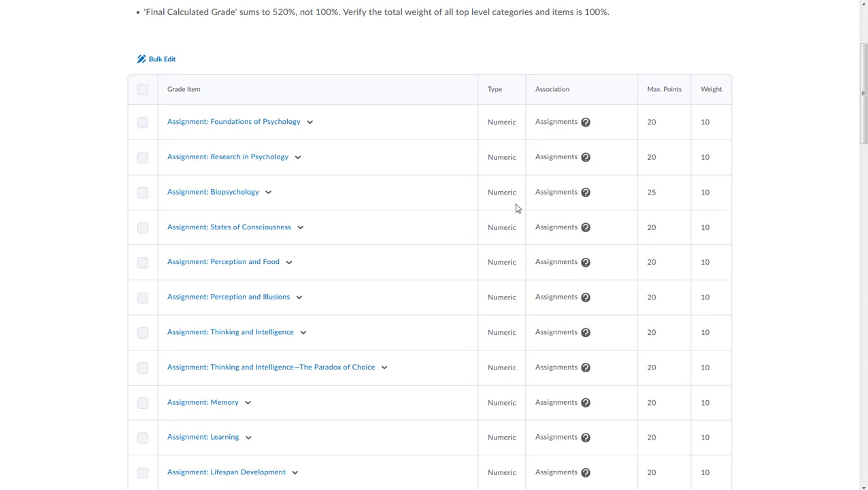
Edit the Assignment: Foundations of Psychology grade item and set its weight to 0.
scroll(383, 283, "up", 2)
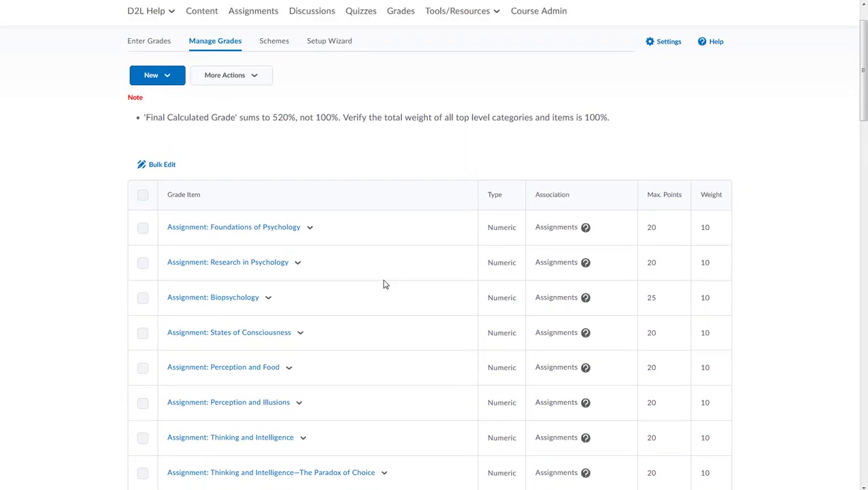
left_click(309, 228)
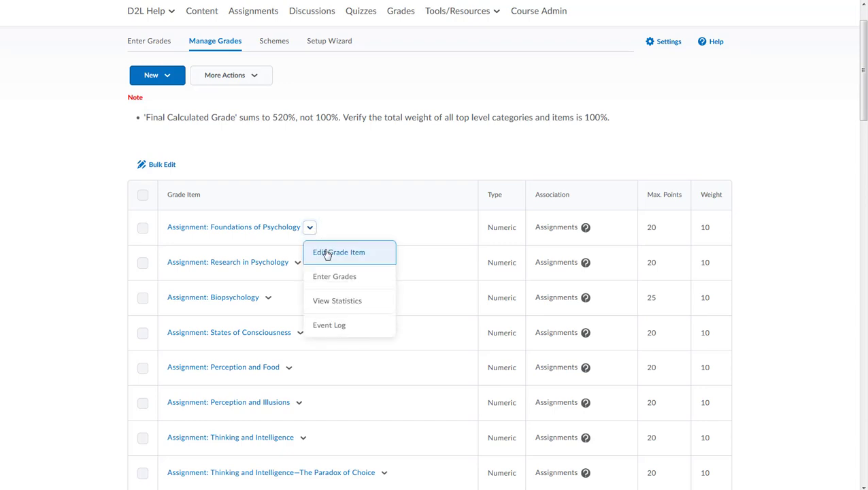
left_click(326, 251)
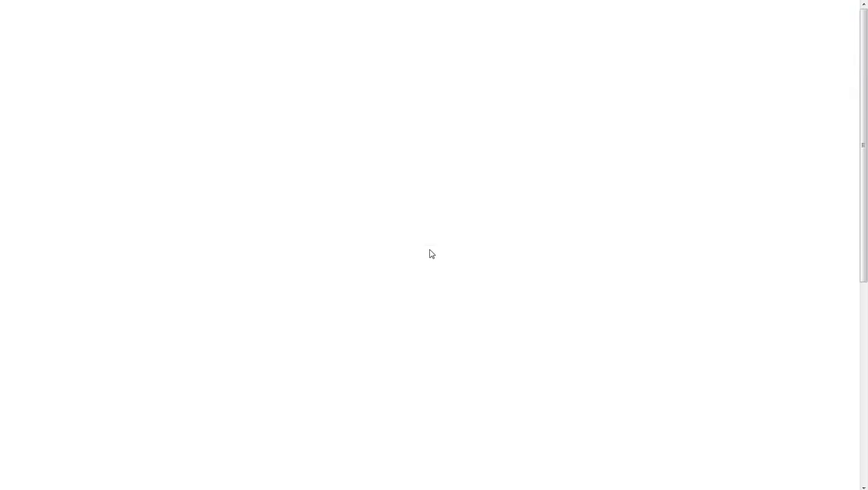
scroll(364, 326, "down", 5)
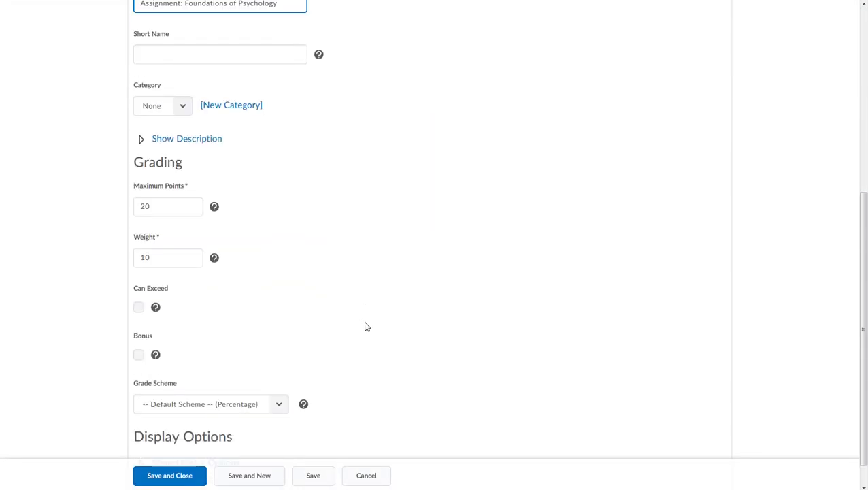
left_click_drag(158, 253, 134, 243)
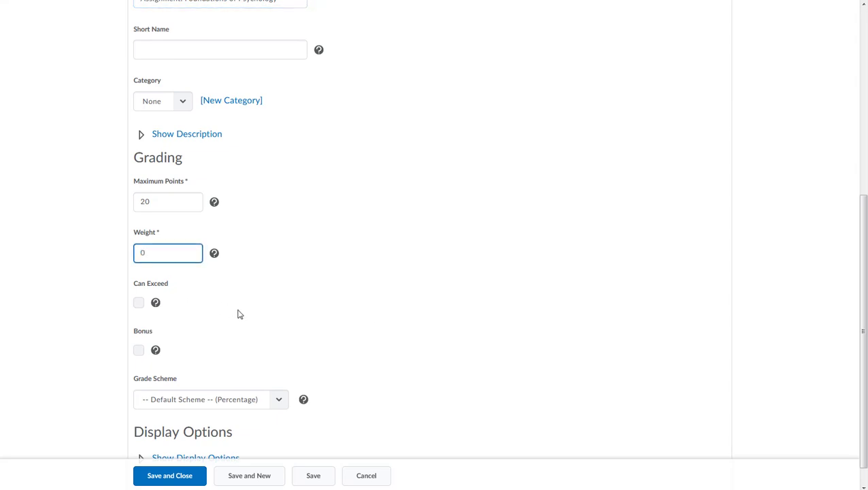
left_click(266, 310)
Restrict the Foundations of Psychology grade item's visibility to hidden, then save and close it.
scroll(266, 310, "up", 5)
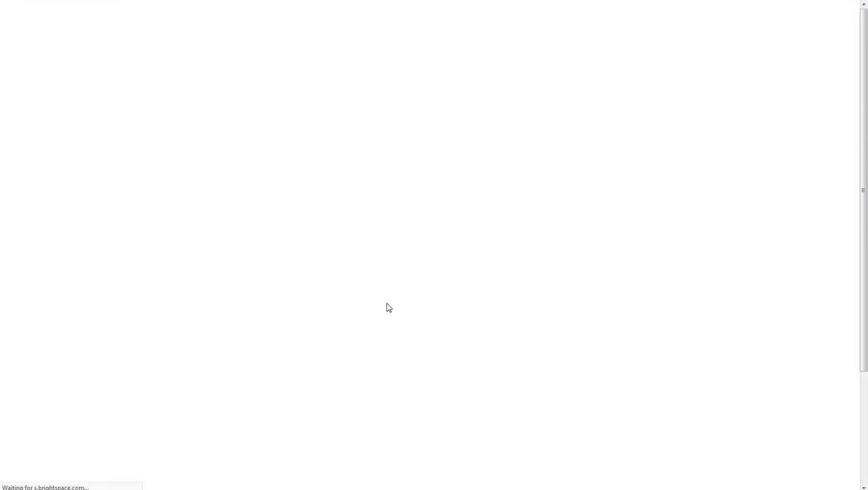
scroll(330, 333, "down", 1)
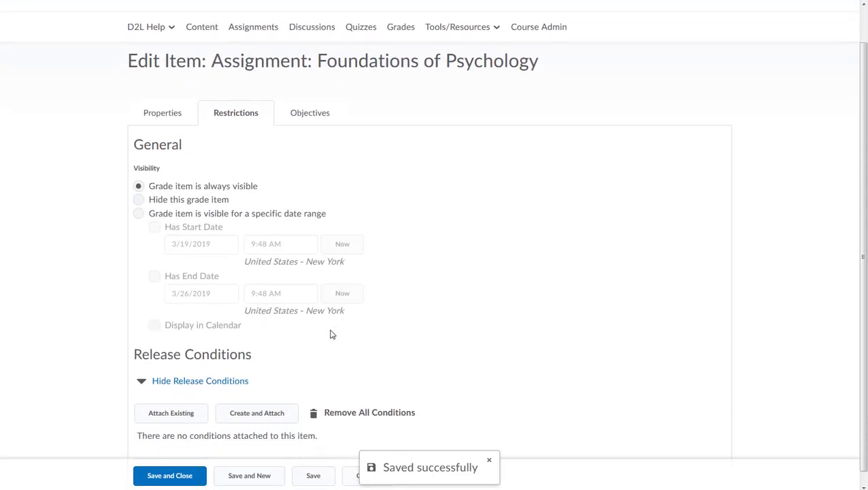
left_click(207, 190)
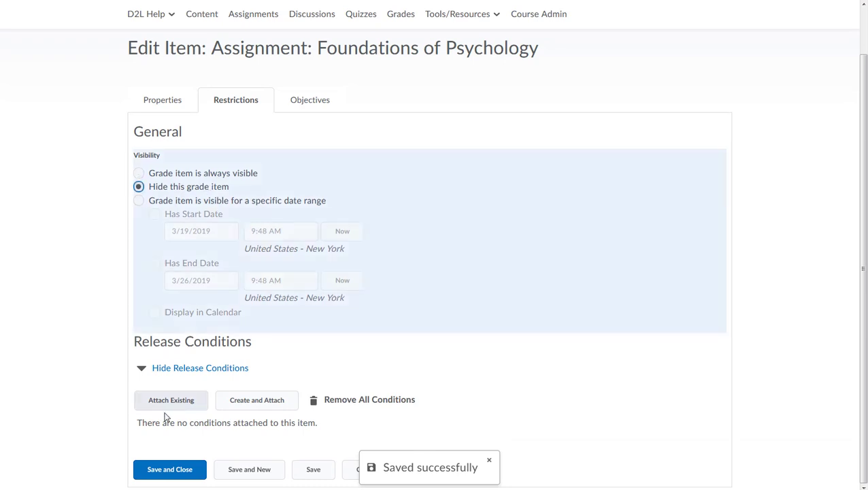
left_click(170, 470)
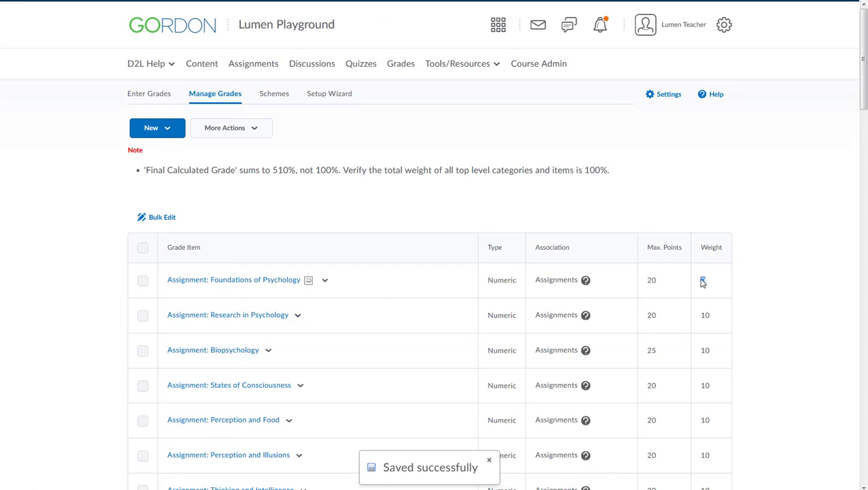
Examine the association, maximum points and weight of Assignment: Foundations of Psychology in the grade list.
left_click_drag(712, 282, 170, 293)
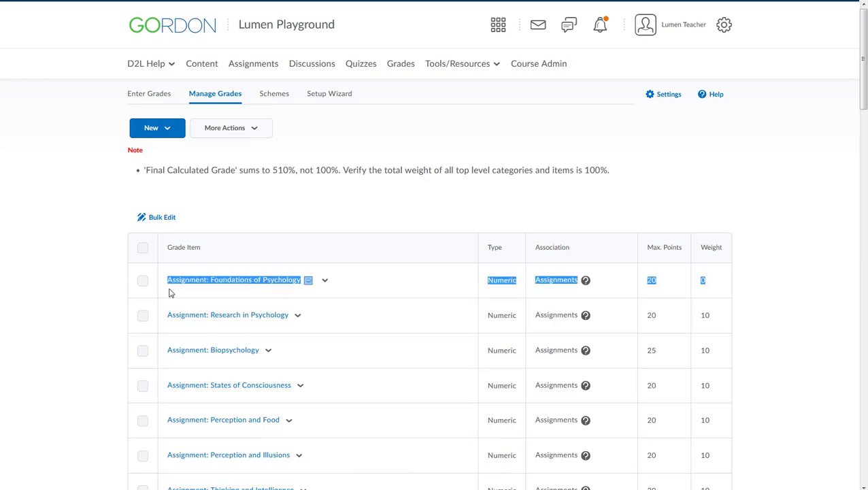
left_click(354, 283)
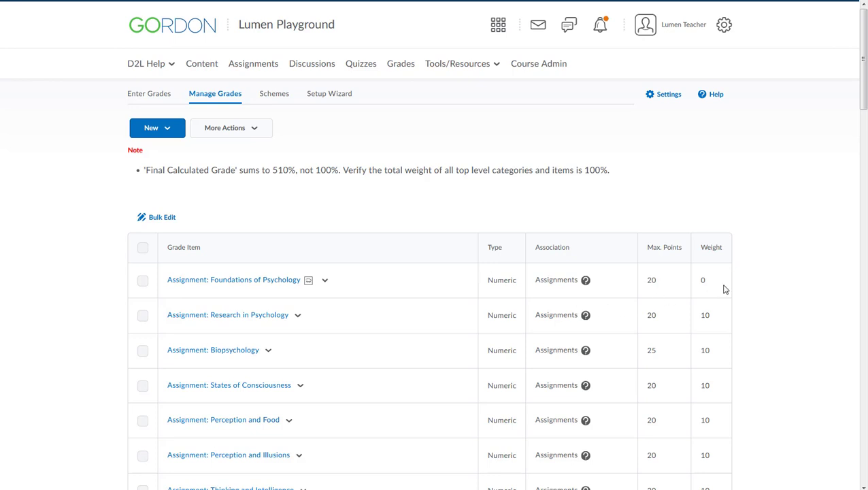
left_click_drag(717, 286, 153, 297)
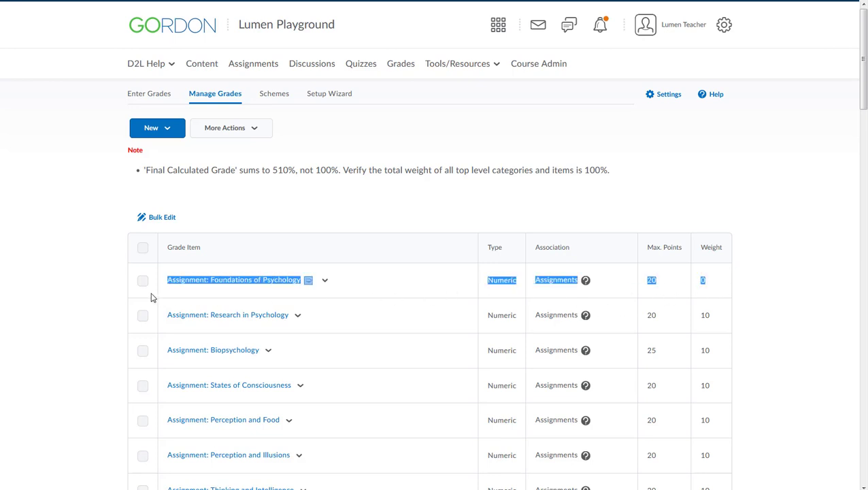
Review the Succeeding With Waymaker and Psychological Foundations modules in the course content as a student.
left_click(209, 71)
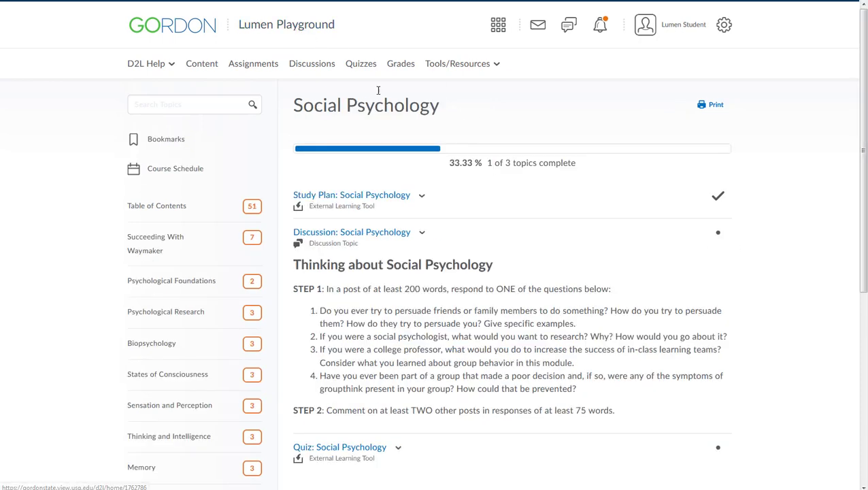
left_click(166, 242)
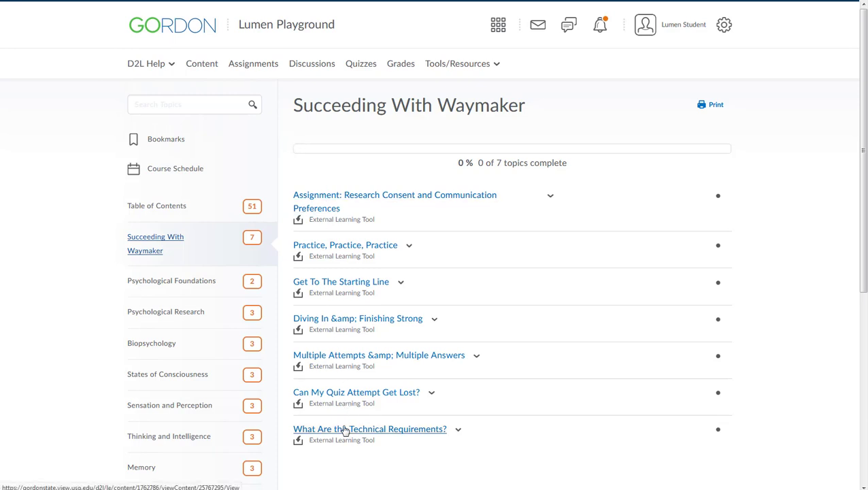
left_click(193, 284)
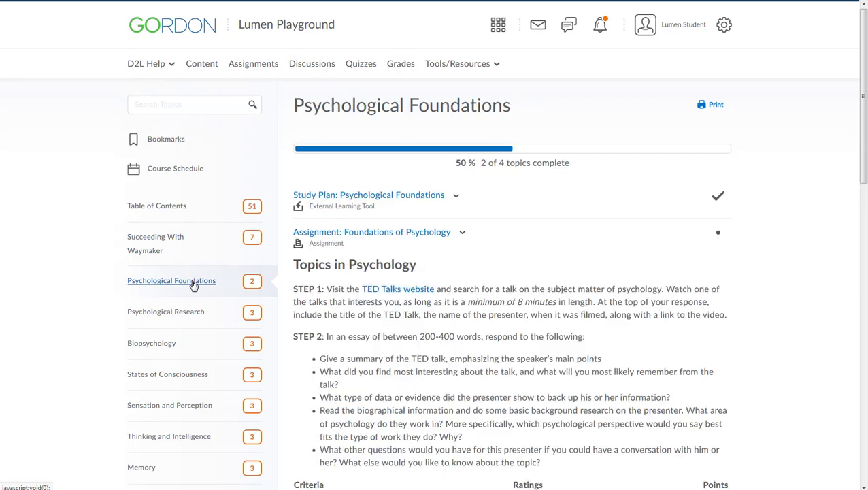
scroll(802, 284, "down", 3)
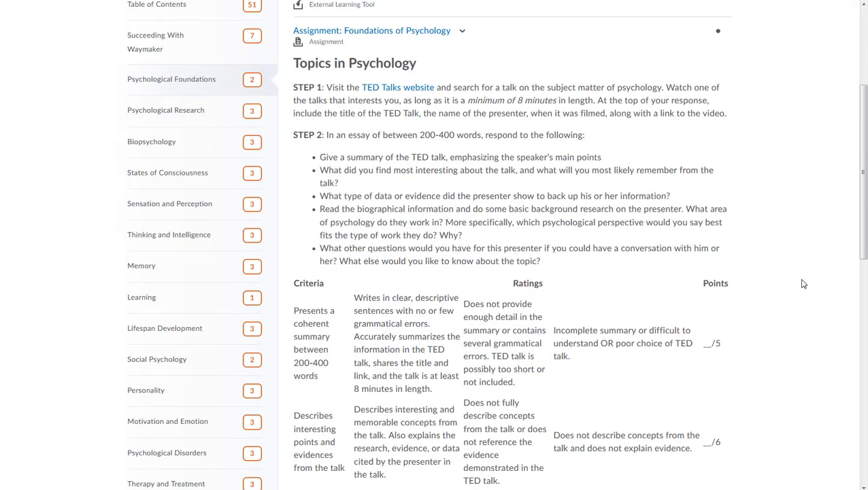
scroll(803, 284, "up", 3)
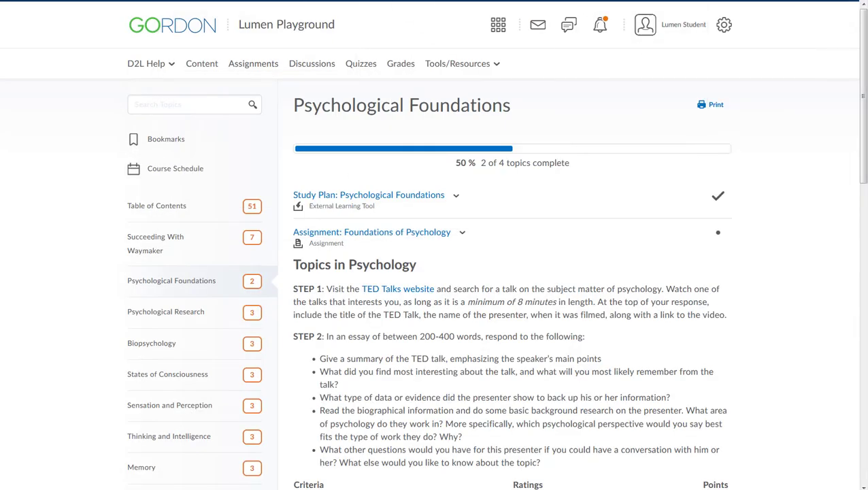
scroll(704, 314, "down", 8)
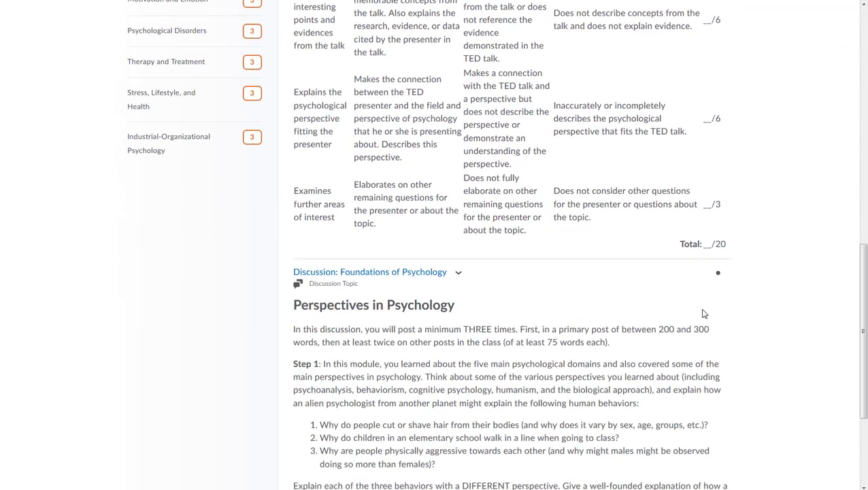
scroll(792, 282, "up", 10)
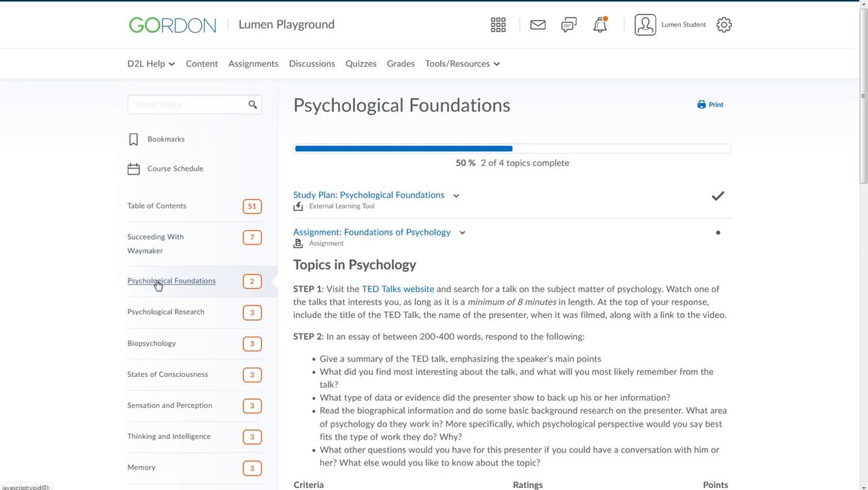
left_click(173, 278)
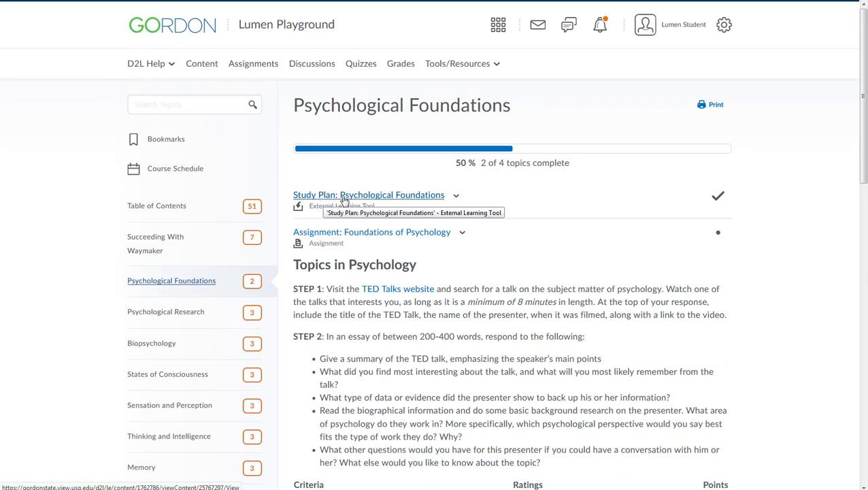
Open the States of Consciousness study plan, read its Why It Matters page and continue to Show What You Know.
left_click(167, 378)
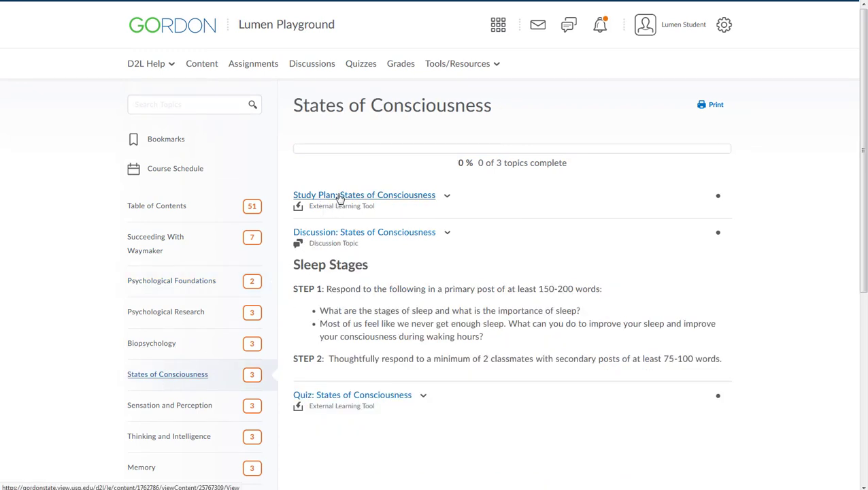
left_click(334, 197)
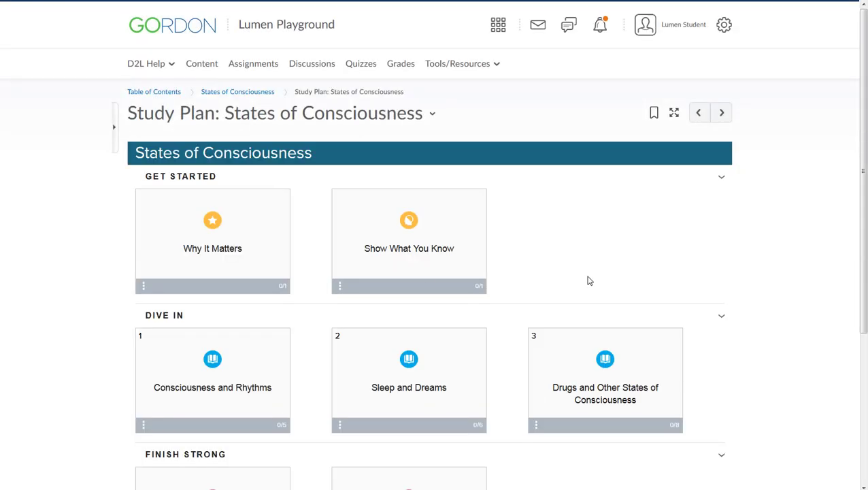
left_click(227, 250)
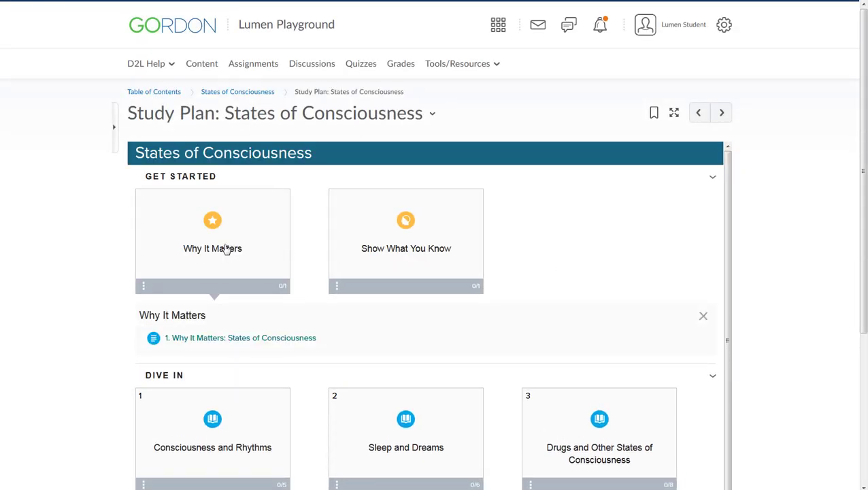
left_click(224, 339)
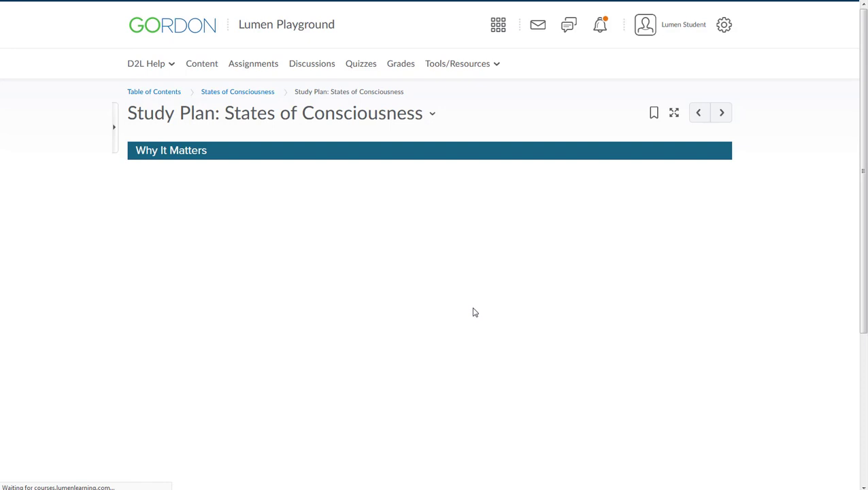
left_click_drag(864, 71, 858, 157)
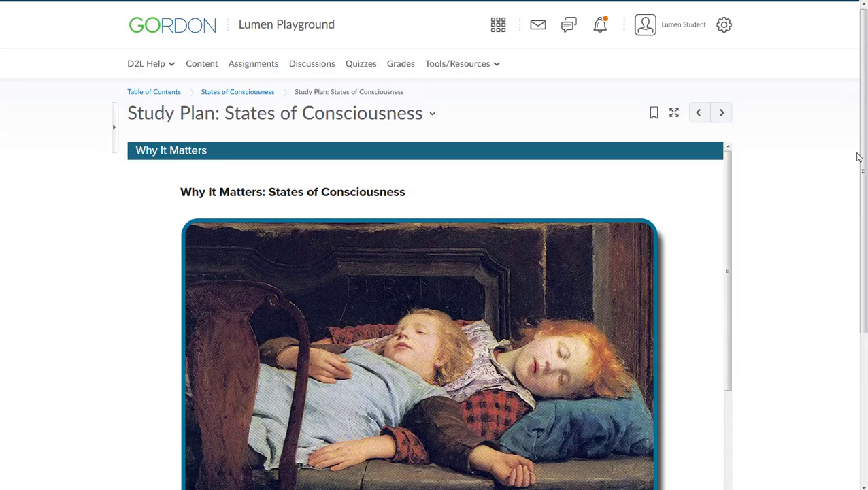
mouse_move(727, 169)
left_mouse_down()
mouse_move(747, 266)
mouse_move(751, 386)
left_mouse_up()
scroll(276, 225, "down", 1)
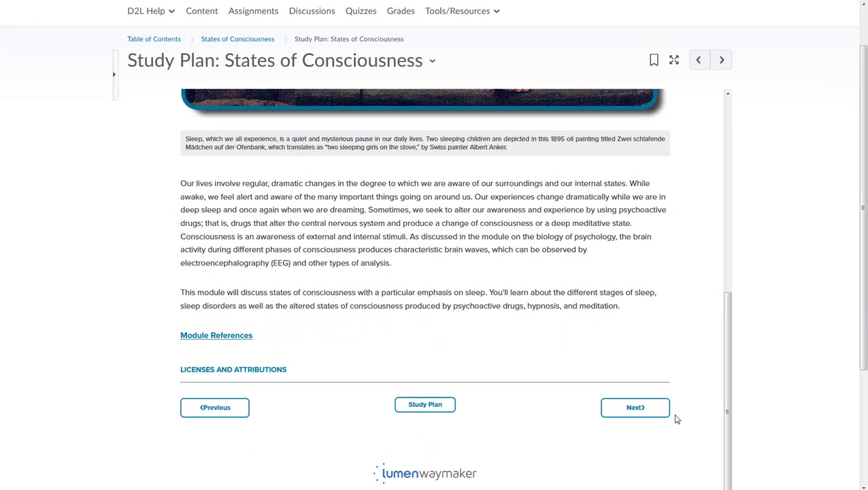
left_click(635, 407)
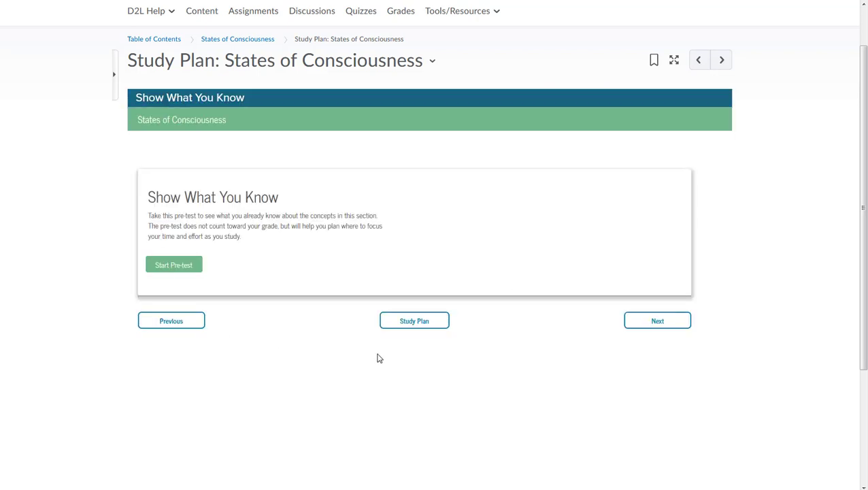
Return to the States of Consciousness module, reopen its study plan and take the Show What You Know pre-test.
left_click(216, 42)
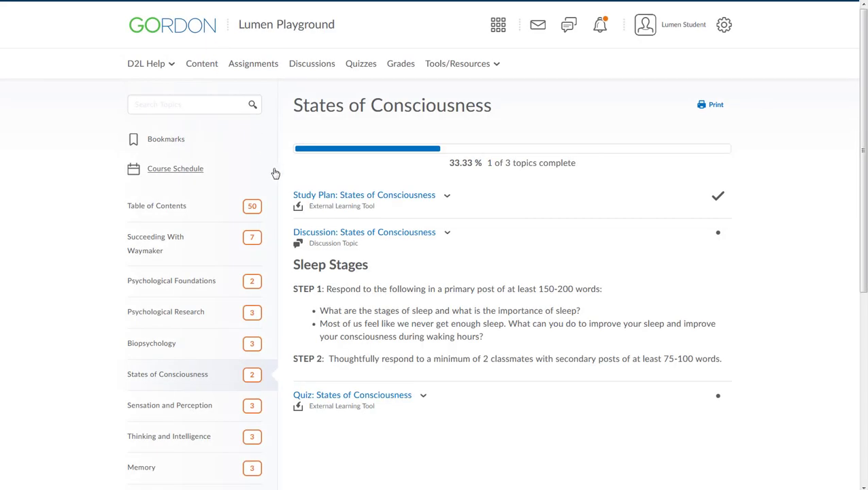
left_click(305, 190)
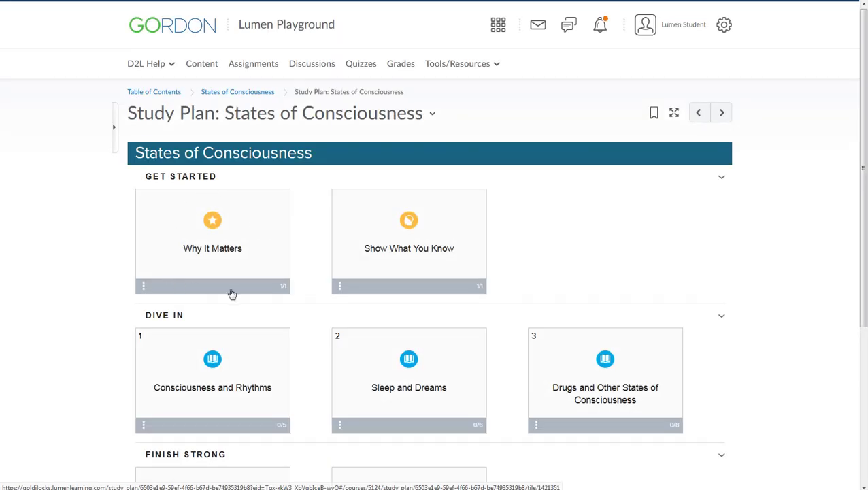
left_click(374, 258)
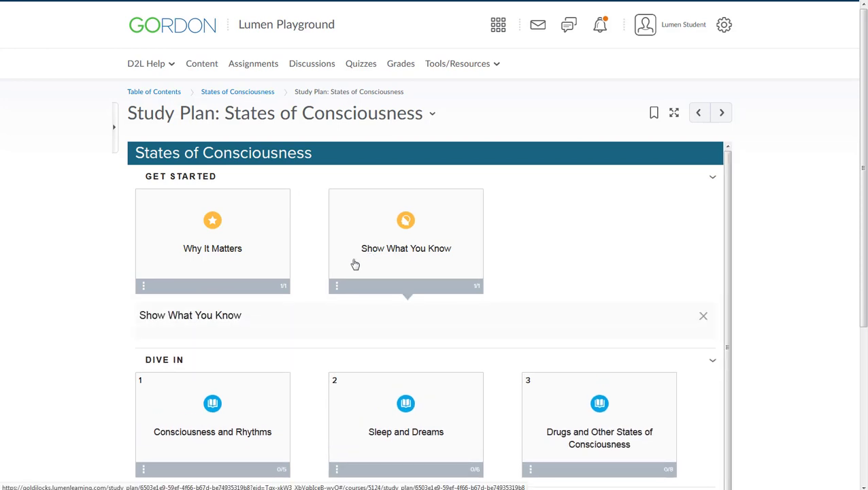
left_click(175, 340)
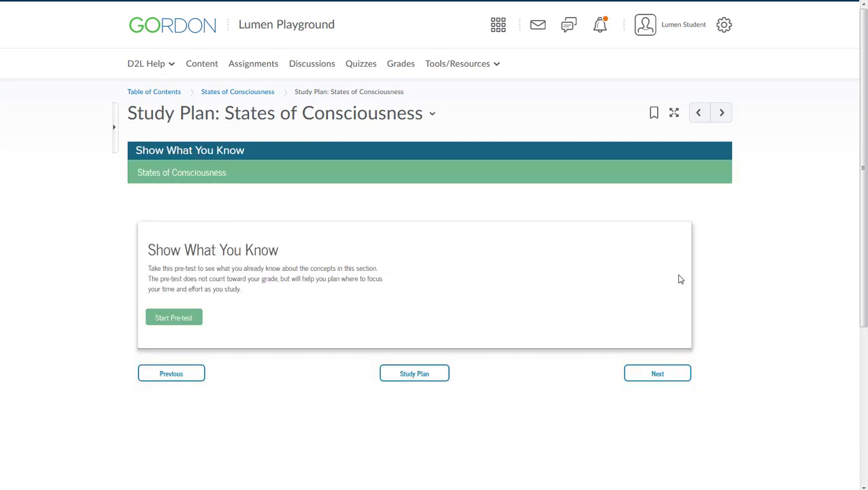
left_click(190, 318)
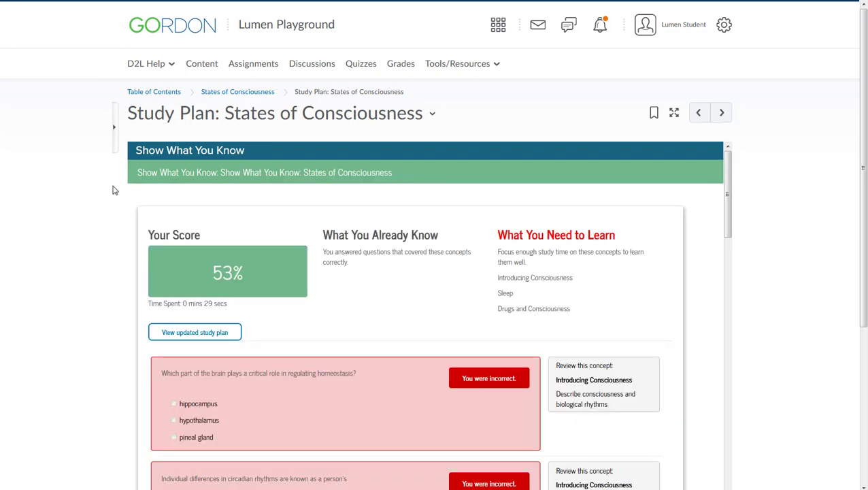
Review the pre-test results, comparing the What You Already Know and What You Need to Learn sections.
scroll(248, 250, "down", 1)
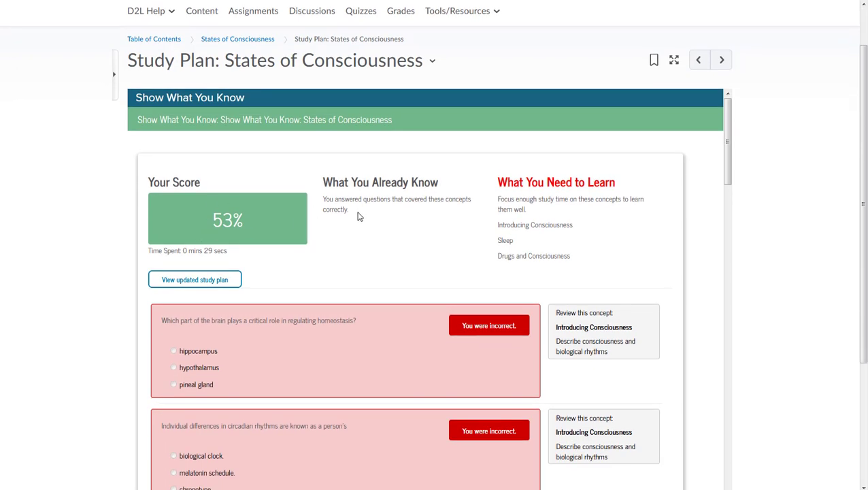
left_click_drag(358, 215, 326, 183)
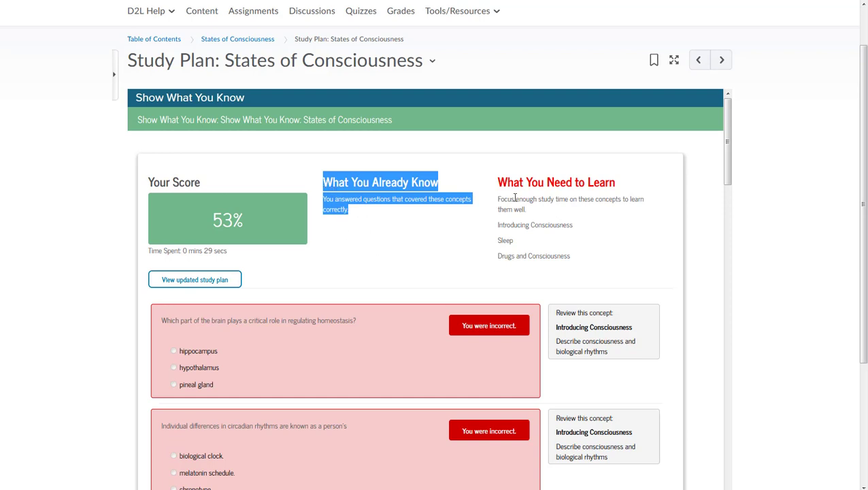
left_click_drag(502, 182, 615, 182)
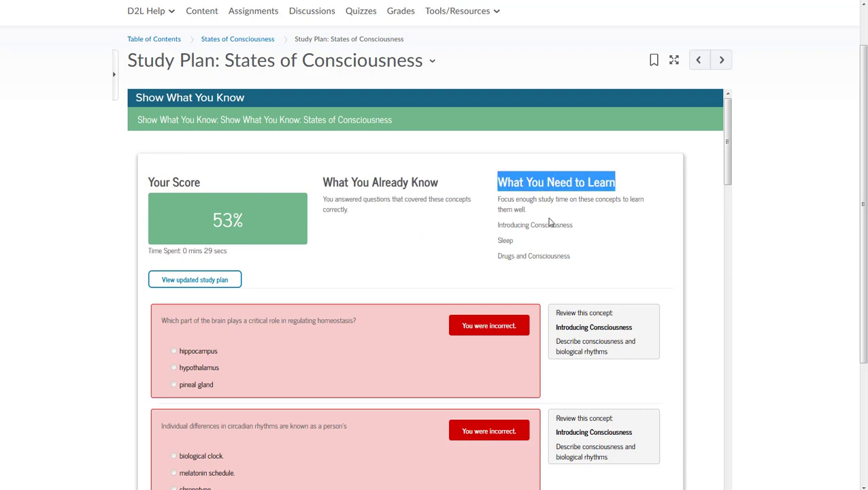
Review the What You Need to Learn concepts and the concept notes beside the first pre-test questions, including Introducing Consciousness and Sleep.
left_click_drag(500, 226, 571, 255)
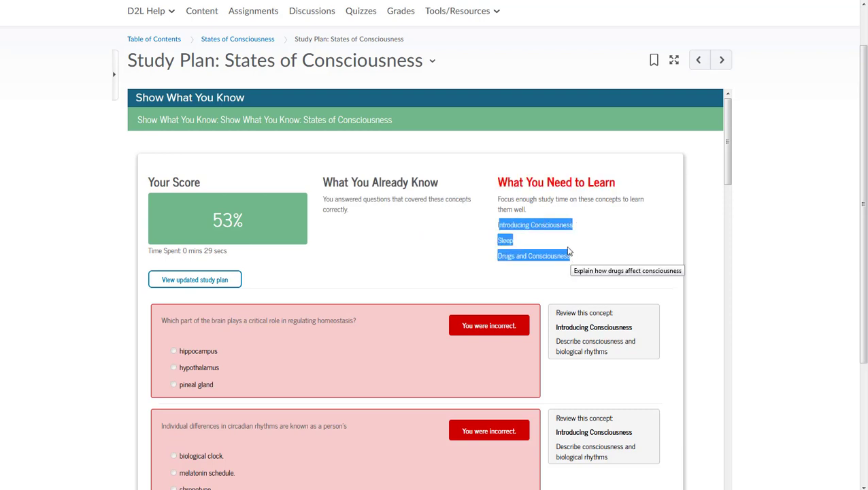
scroll(544, 225, "down", 1)
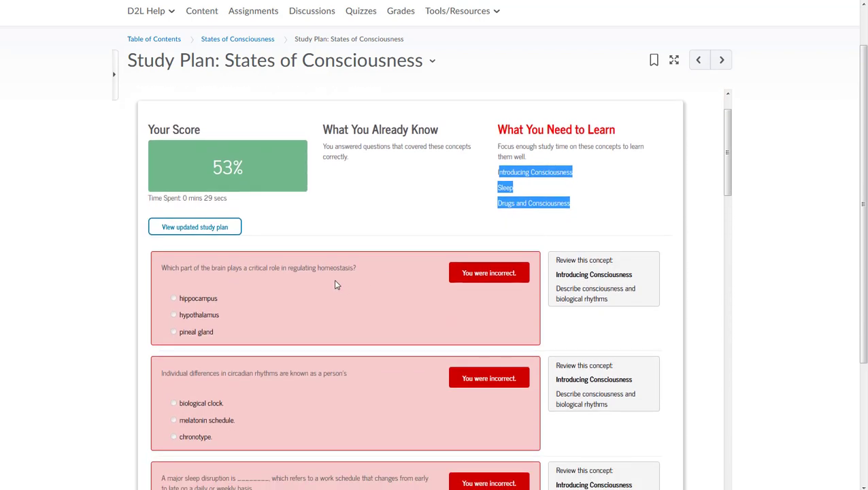
scroll(335, 284, "down", 1)
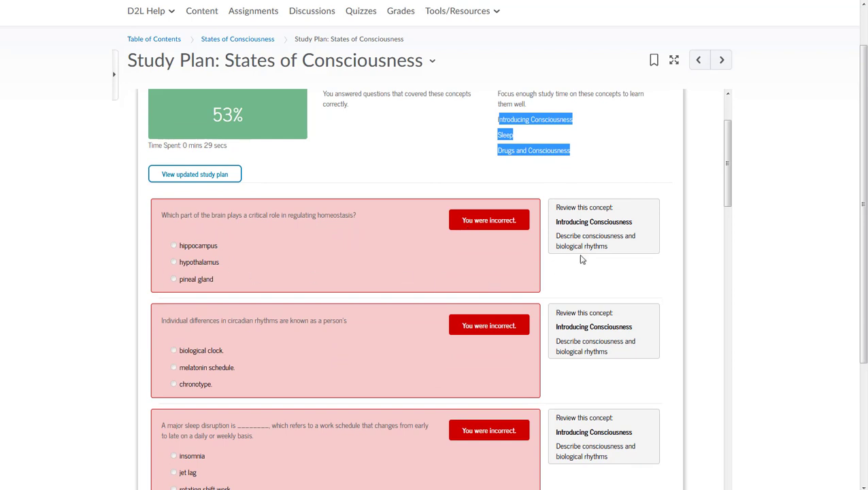
left_click_drag(556, 223, 634, 229)
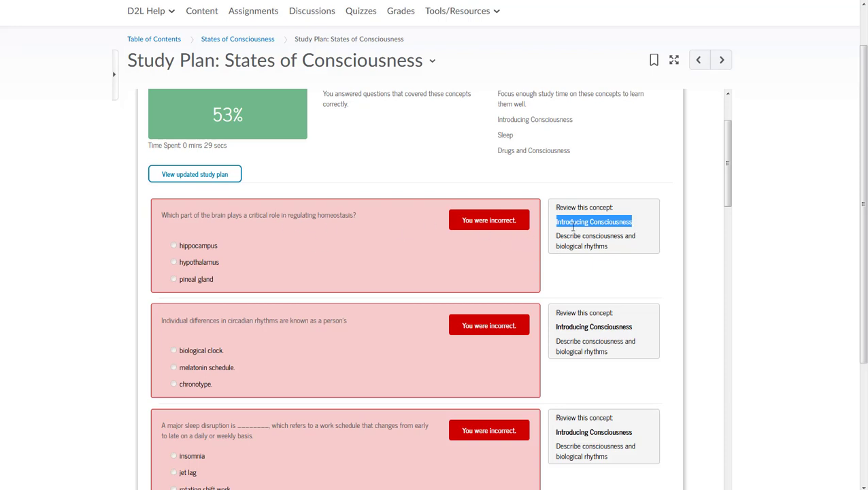
scroll(573, 226, "down", 5)
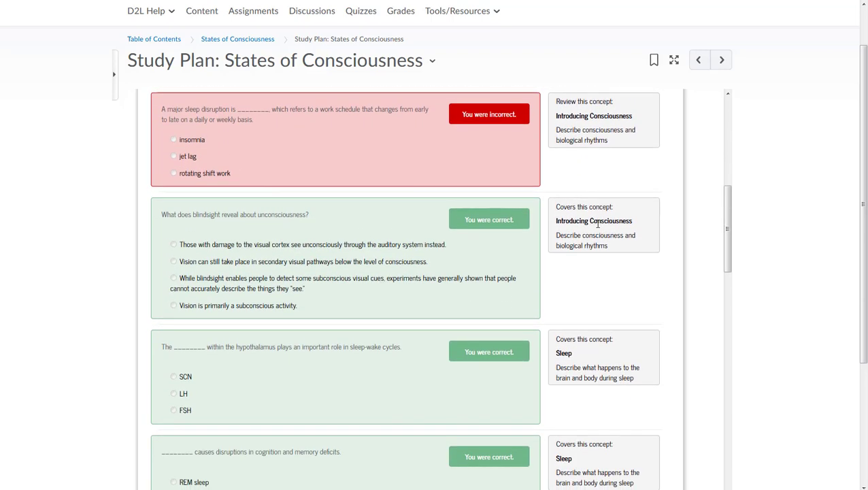
scroll(632, 248, "down", 3)
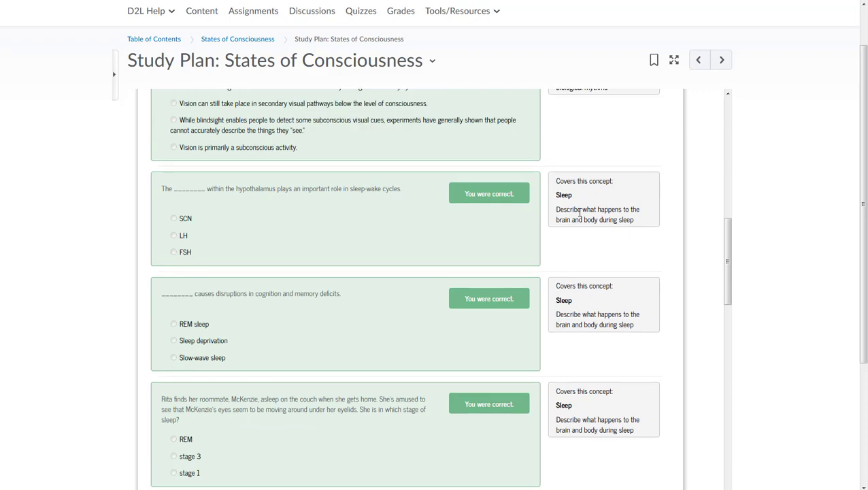
left_click_drag(578, 199, 554, 197)
left_click_drag(575, 304, 555, 303)
left_click_drag(577, 408, 556, 405)
Compare the Sleep entry under What You Need to Learn with the remaining pre-test question results.
scroll(583, 245, "up", 12)
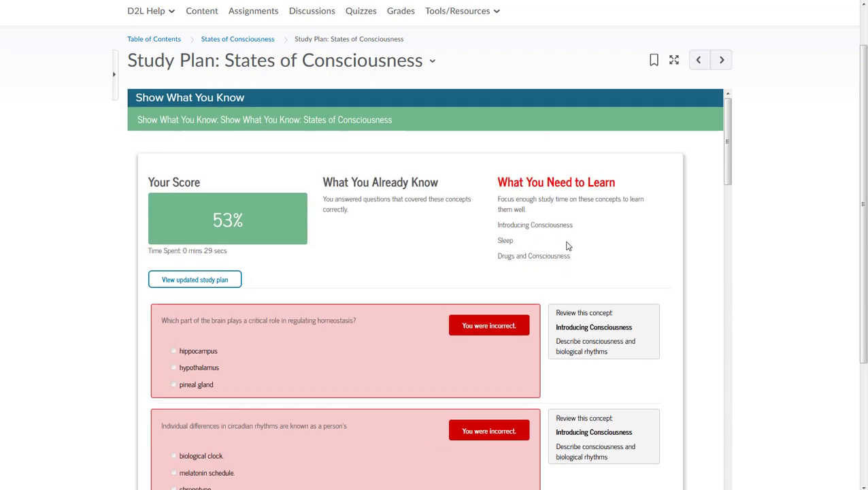
left_click_drag(500, 242, 519, 244)
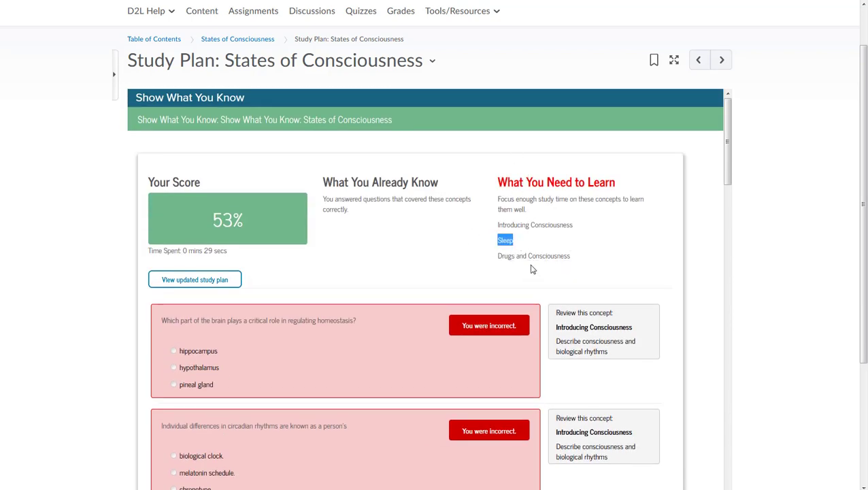
scroll(532, 270, "down", 10)
scroll(532, 267, "down", 15)
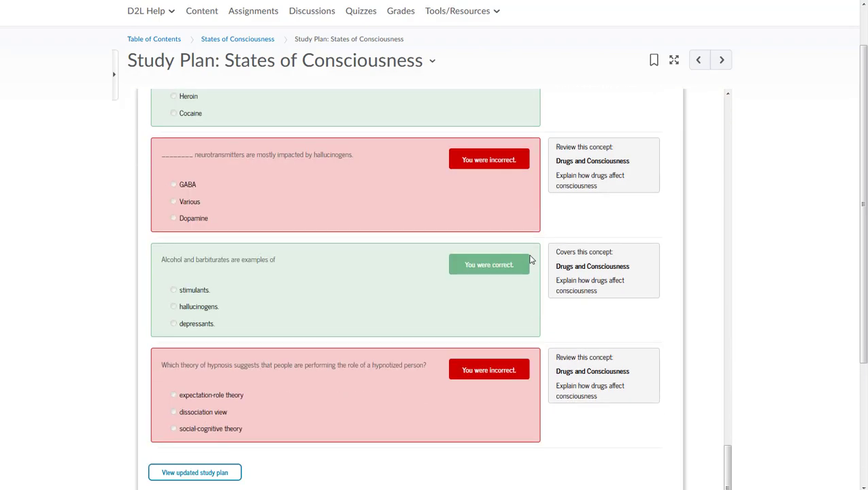
scroll(530, 258, "up", 20)
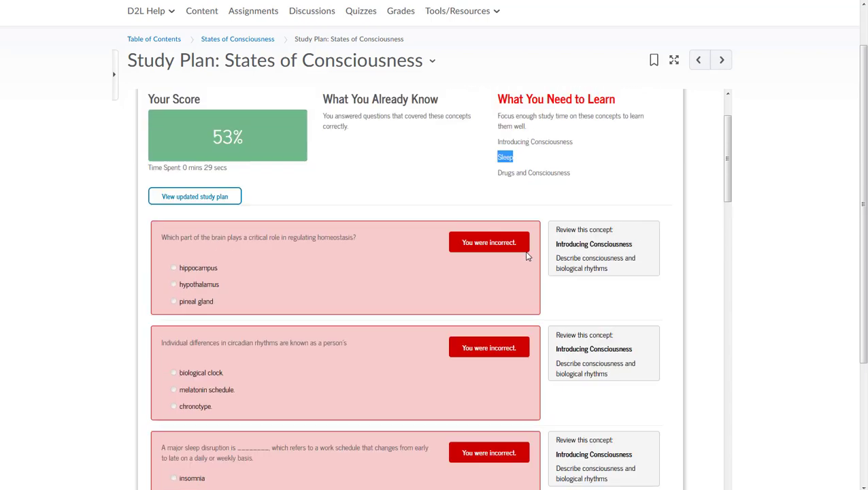
scroll(527, 255, "up", 2)
Open the updated States of Consciousness study plan and examine its Get Started, Dive In and Finish Strong tiles.
left_click(217, 283)
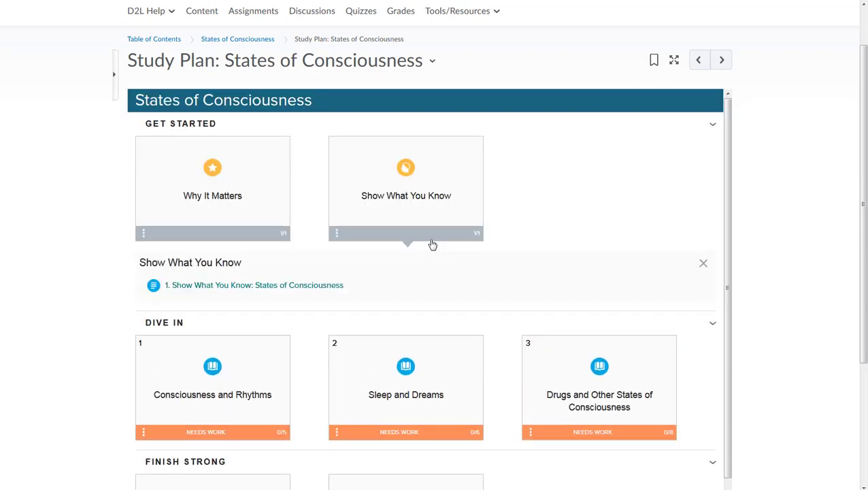
scroll(524, 243, "down", 1)
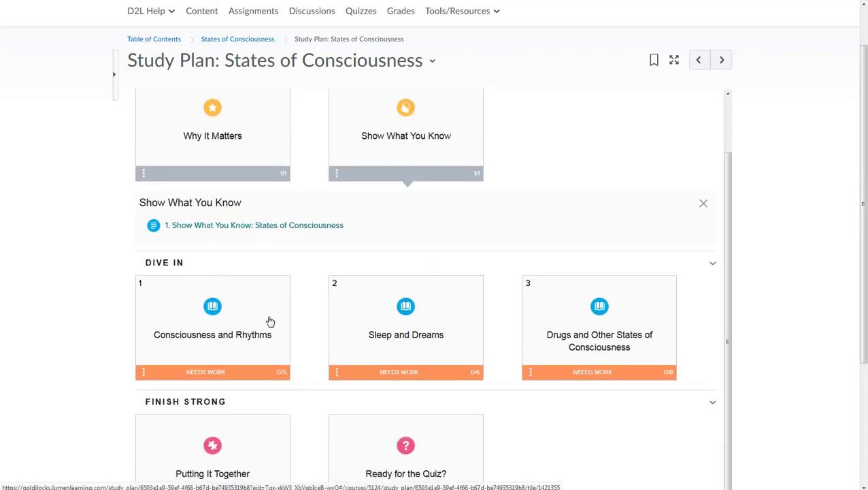
scroll(271, 317, "down", 1)
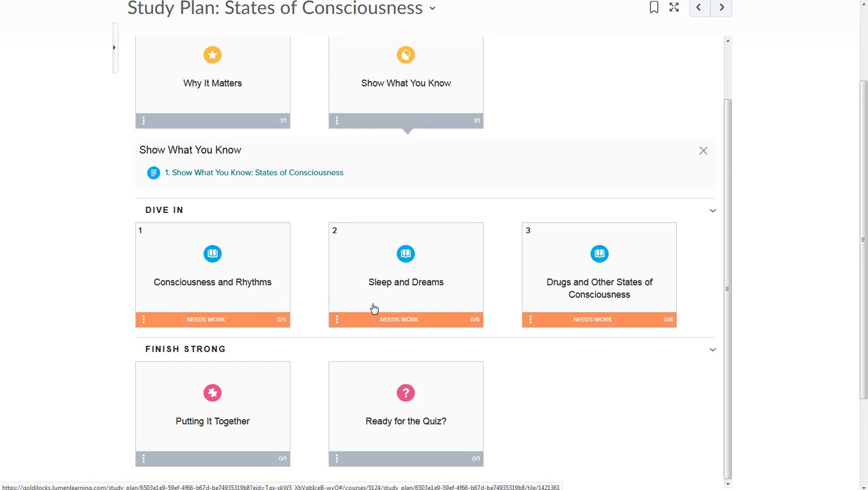
scroll(381, 115, "up", 1)
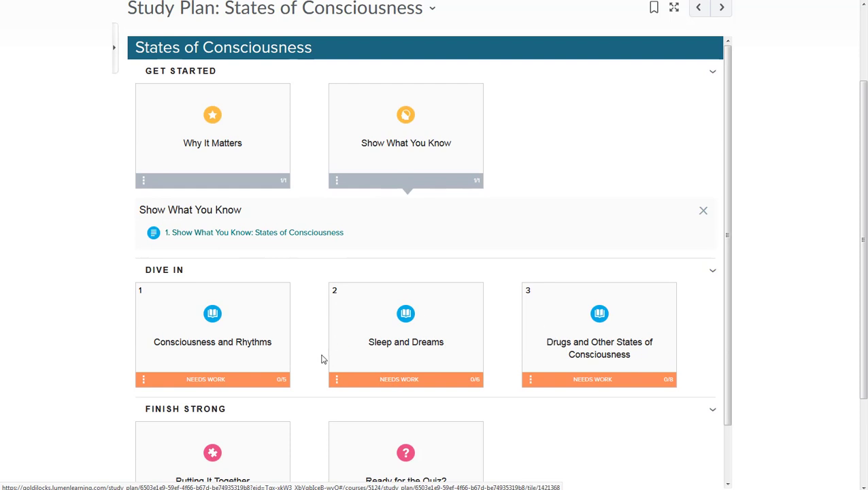
scroll(358, 277, "down", 1)
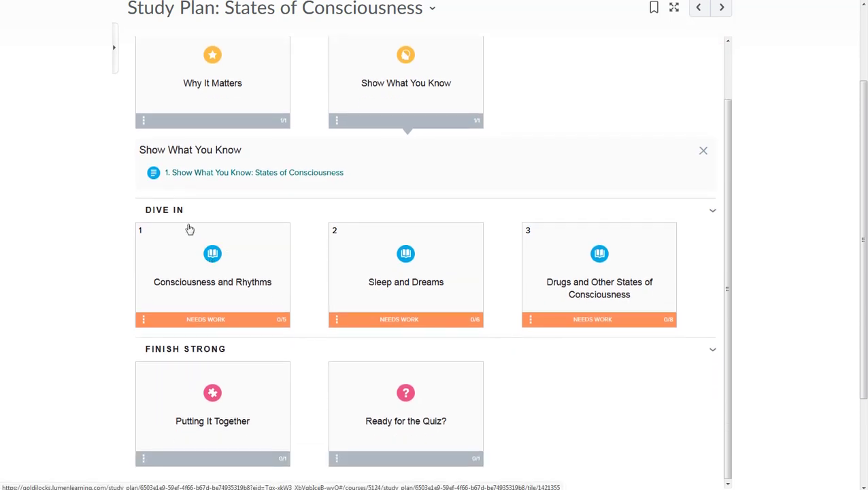
scroll(248, 235, "up", 1)
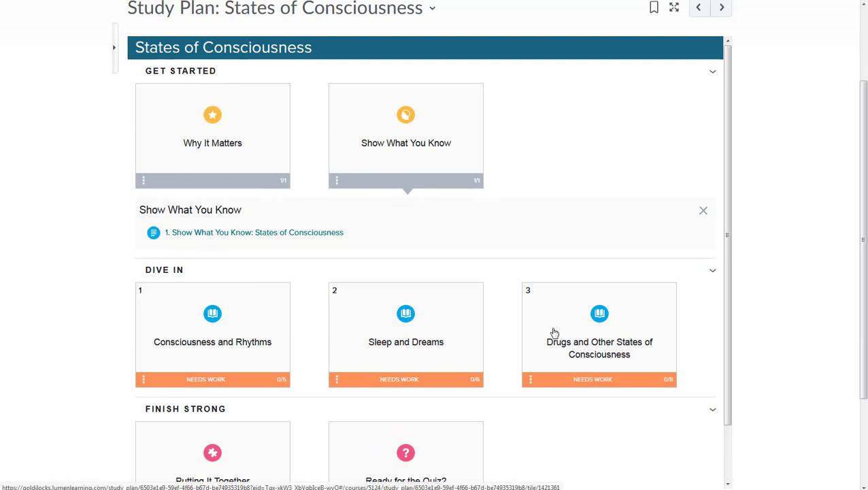
scroll(219, 274, "down", 1)
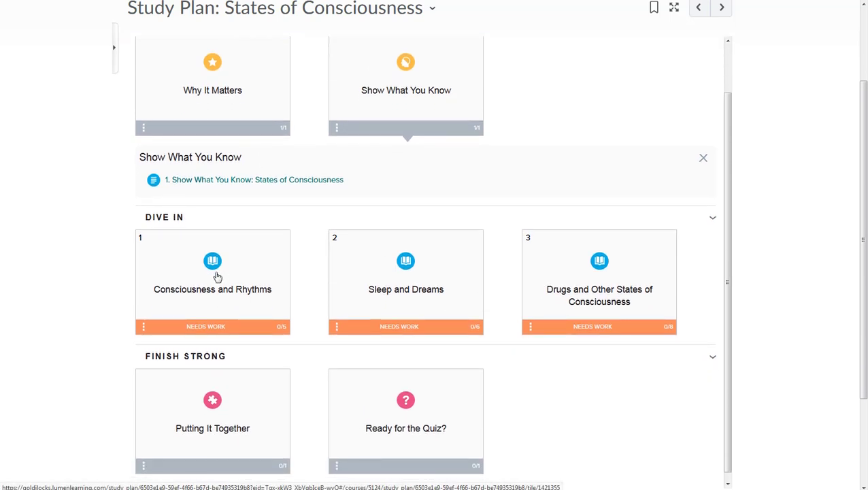
Expand the Consciousness and Rhythms tile and read its Introduction to Consciousness and Rhythms page.
left_click(219, 275)
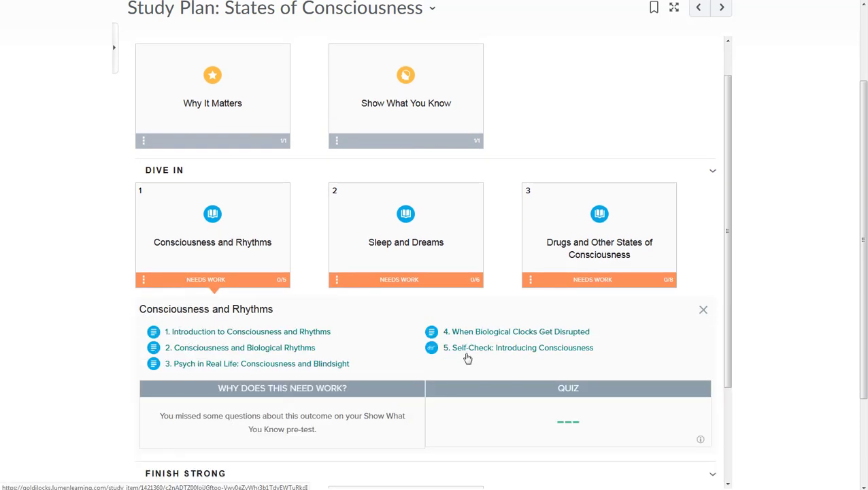
left_click(222, 332)
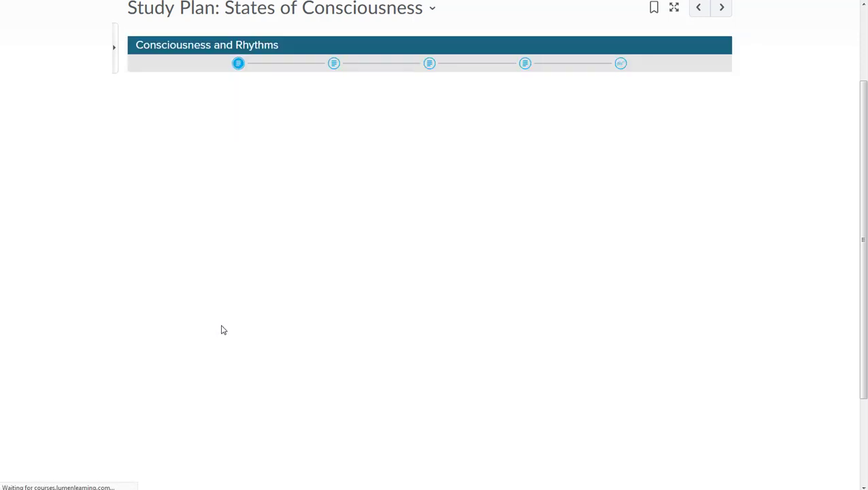
scroll(281, 277, "down", 3)
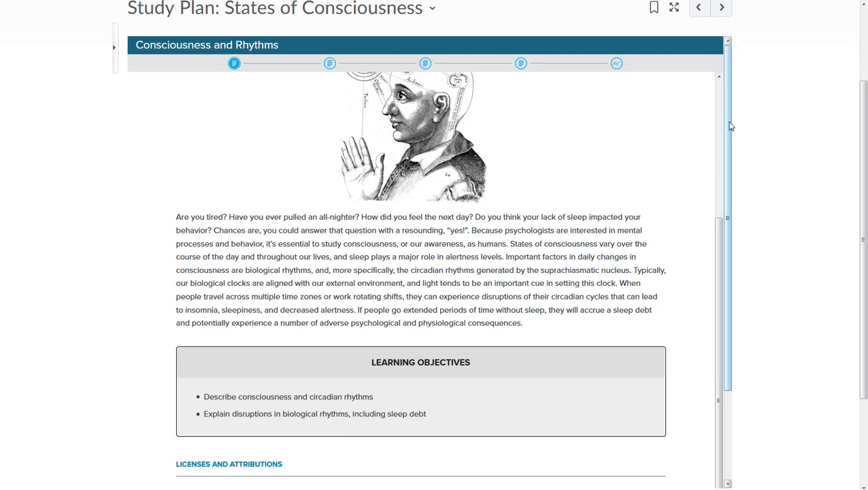
scroll(724, 207, "down", 2)
Continue to Consciousness and Biological Rhythms and check the Try It answers "hypothalamus" and "circadian".
left_click(631, 394)
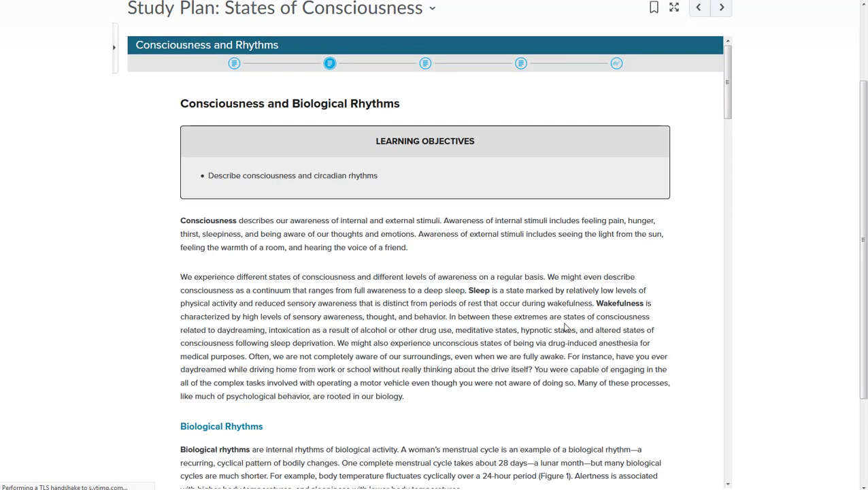
scroll(507, 273, "down", 4)
scroll(507, 272, "down", 15)
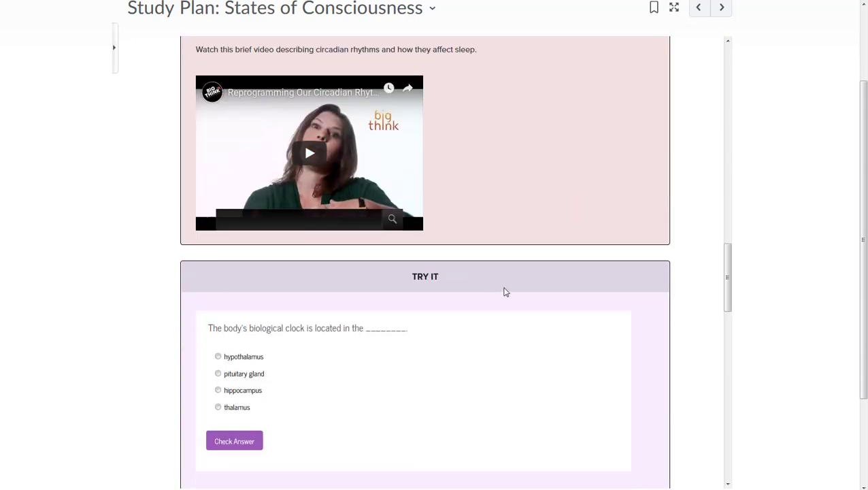
scroll(335, 255, "down", 2)
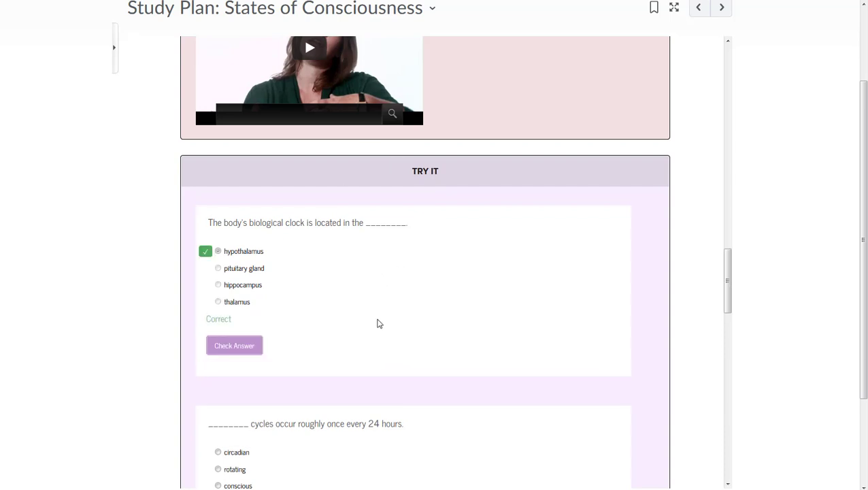
scroll(367, 319, "down", 2)
scroll(357, 317, "down", 1)
left_click(242, 296)
left_click(242, 377)
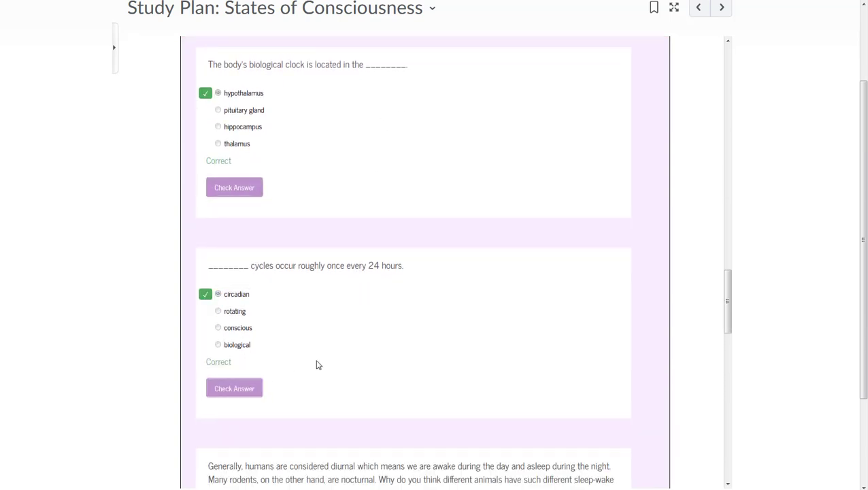
Submit "gfgd" as the essay response on sleep-wake cycles in Try It and review the feedback paragraph.
scroll(318, 365, "down", 3)
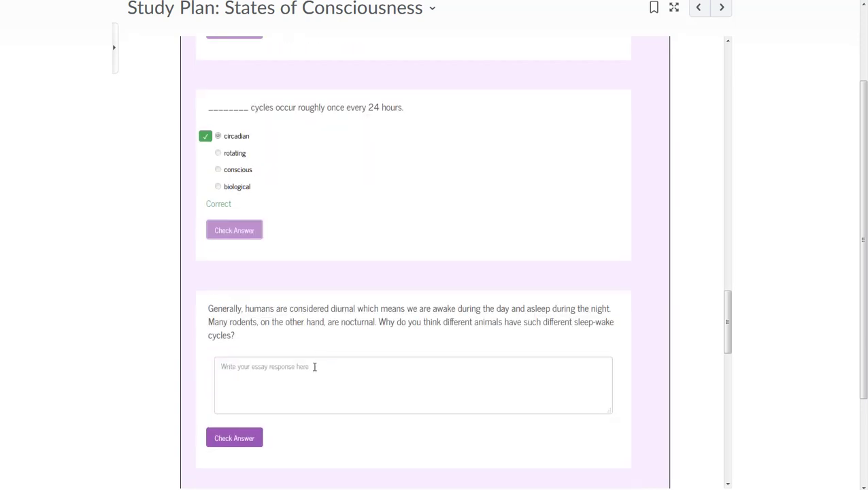
left_click(314, 366)
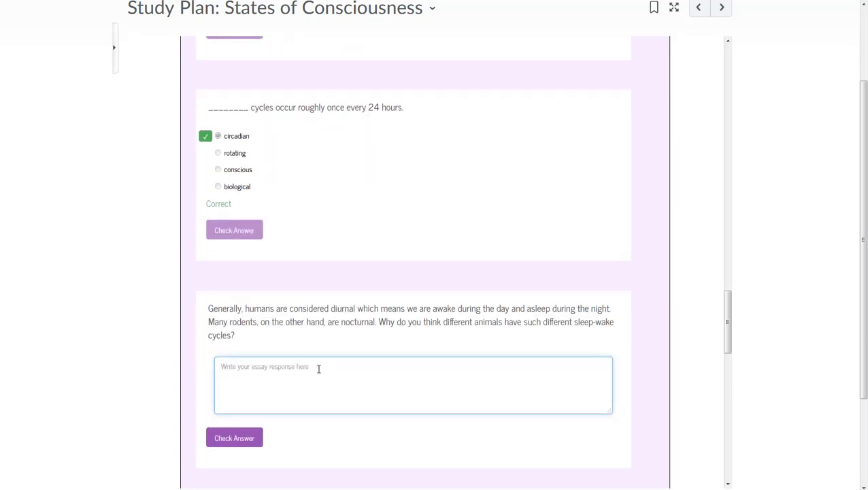
left_click(253, 444)
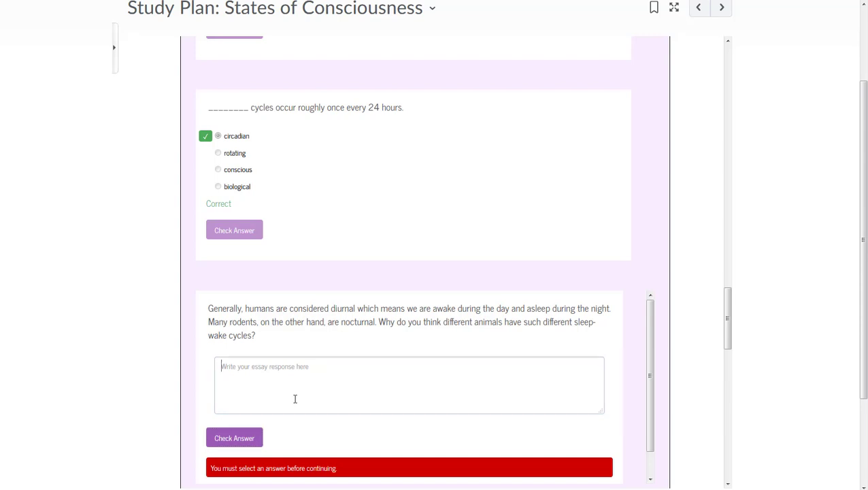
left_click(294, 400)
type("gfgd")
left_click(249, 439)
scroll(272, 381, "down", 4)
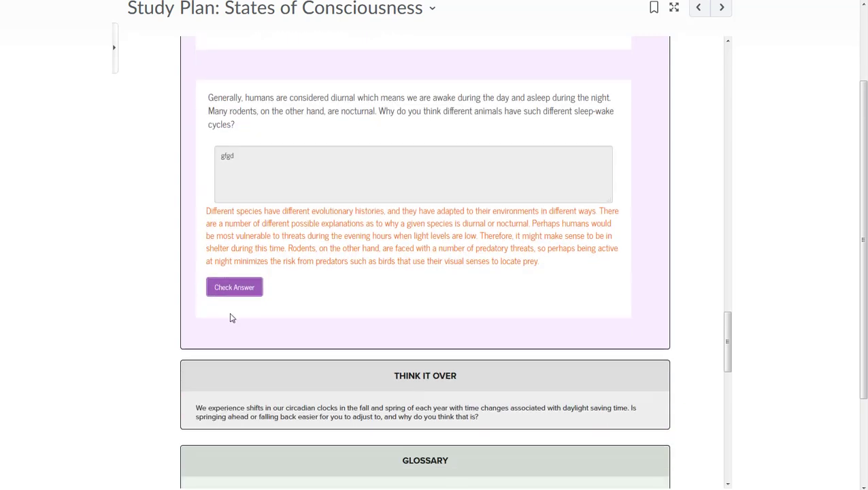
left_click_drag(206, 212, 551, 268)
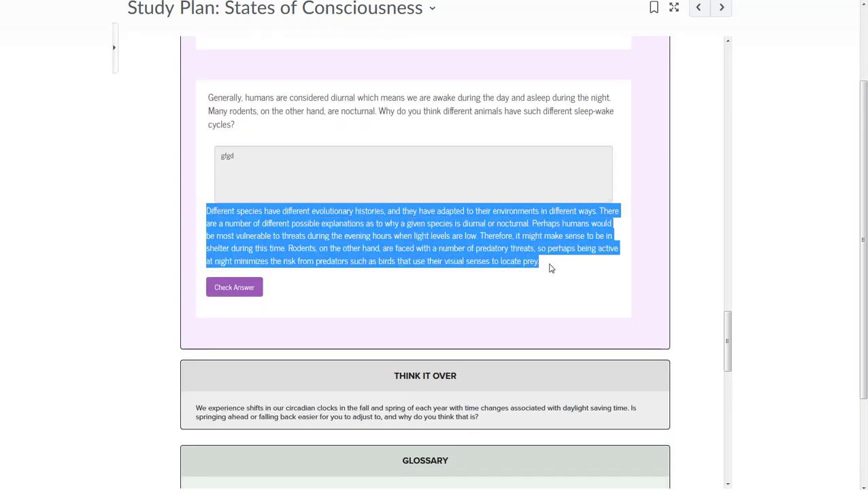
Review the checked Try It answers and the glossary, and continue to Psych in Real Life: Consciousness and Blindsight.
scroll(454, 222, "up", 6)
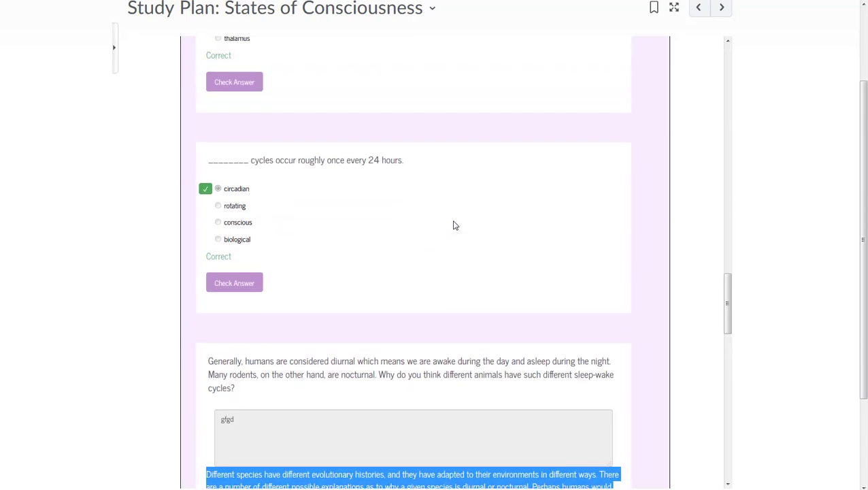
scroll(455, 373, "down", 5)
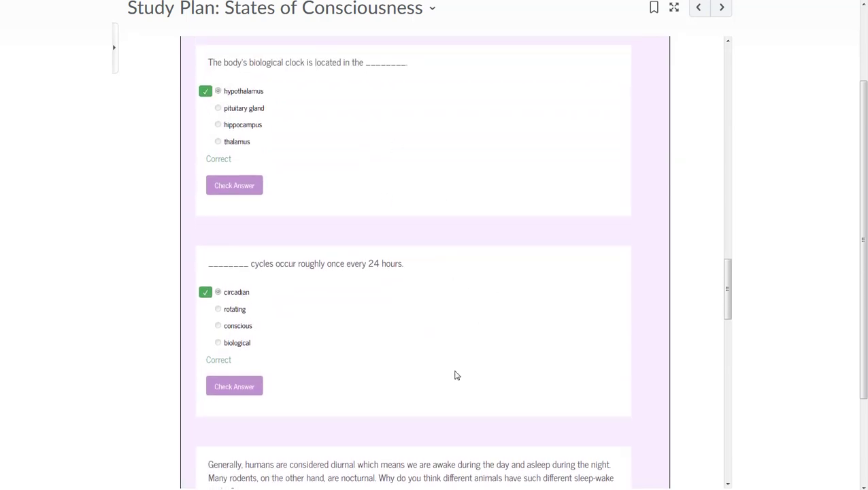
scroll(455, 374, "down", 7)
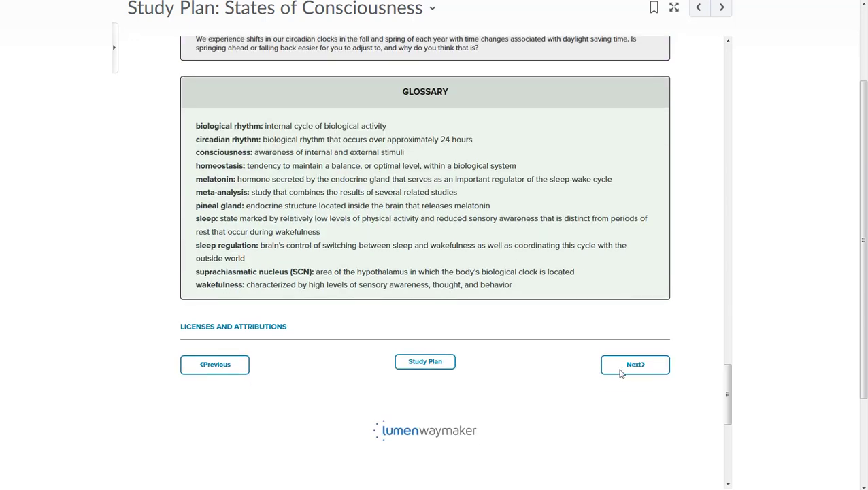
left_click(620, 371)
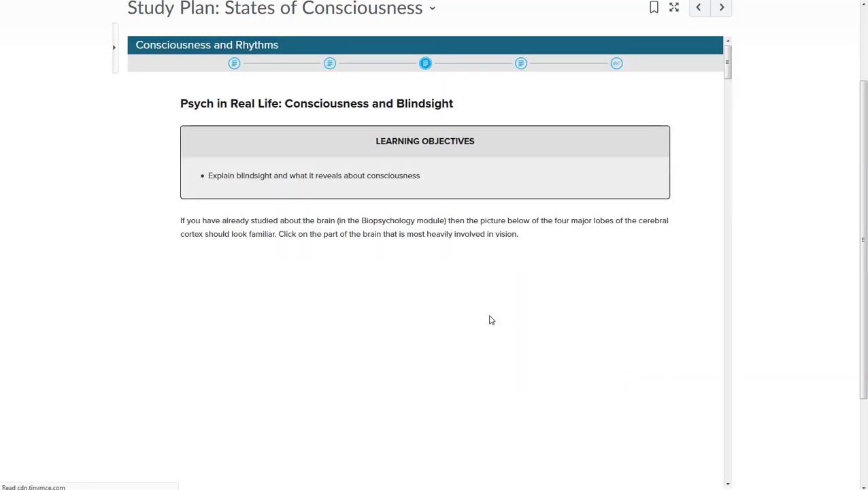
Check the Try It answer "People with blindsight can see normally, but they are lying in order to get attention" and review the feedback.
scroll(491, 319, "down", 15)
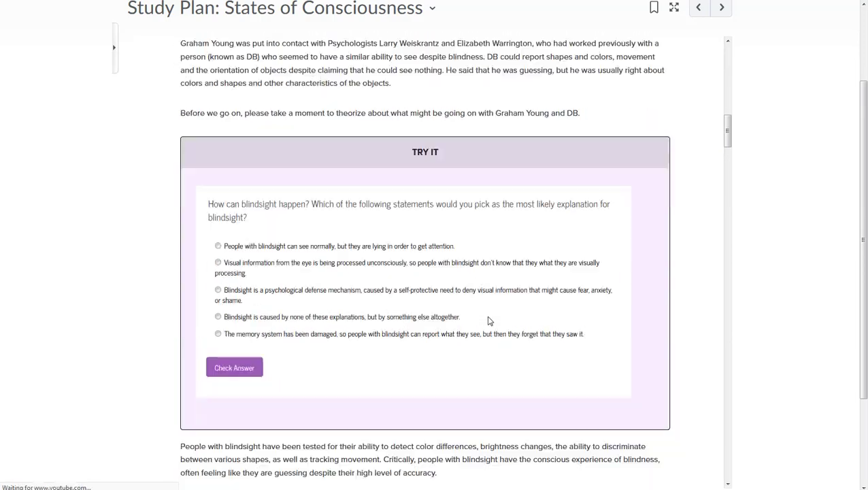
scroll(489, 321, "down", 3)
scroll(303, 229, "up", 3)
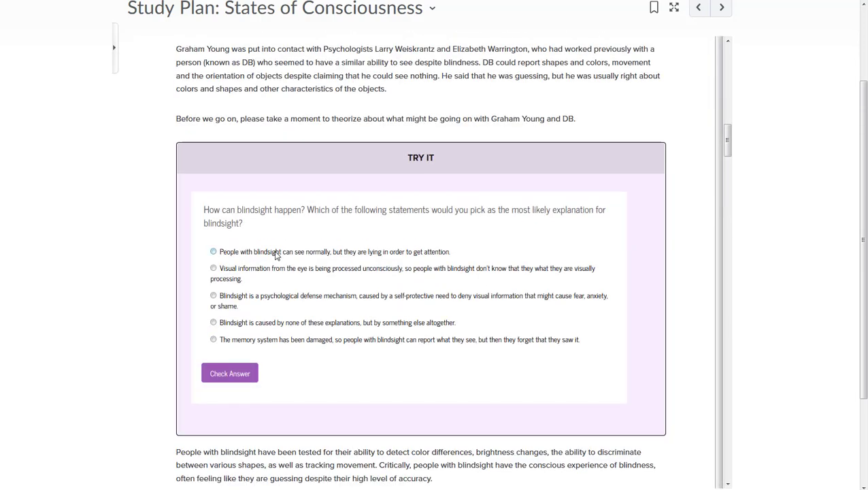
left_click(276, 255)
left_click(235, 372)
scroll(451, 365, "down", 4)
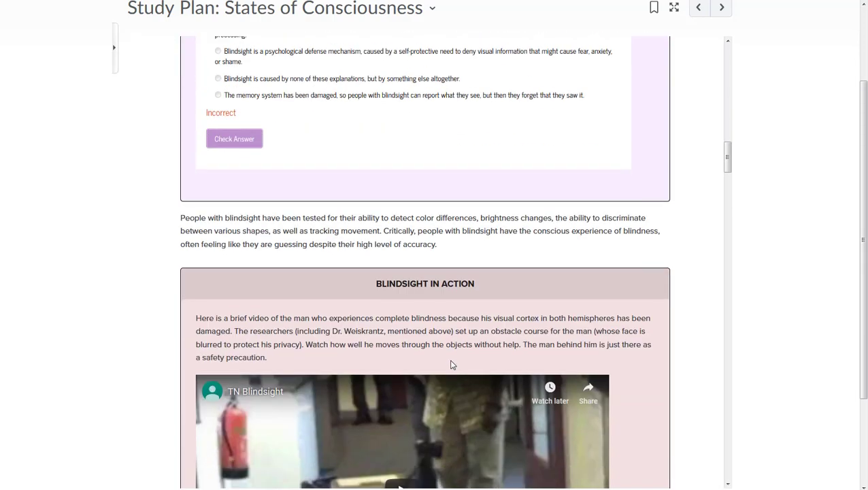
scroll(247, 325, "up", 4)
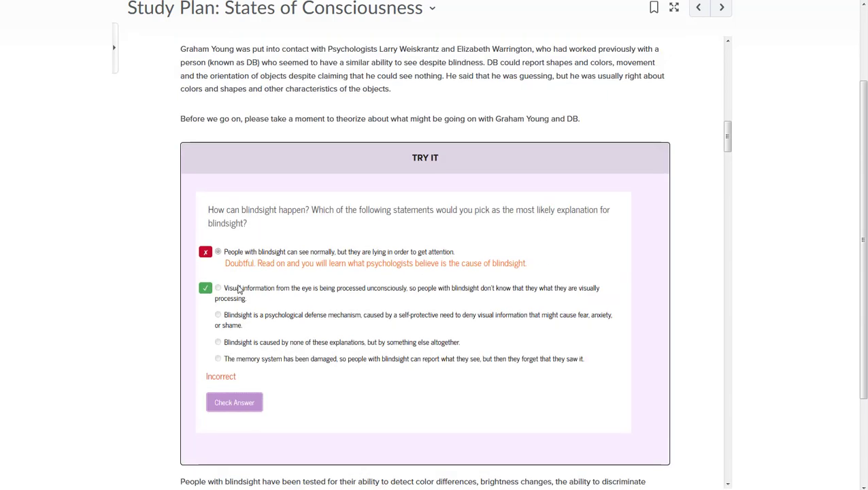
Check the first option in the Try It question about what the blindsight theory assumes.
scroll(390, 367, "down", 15)
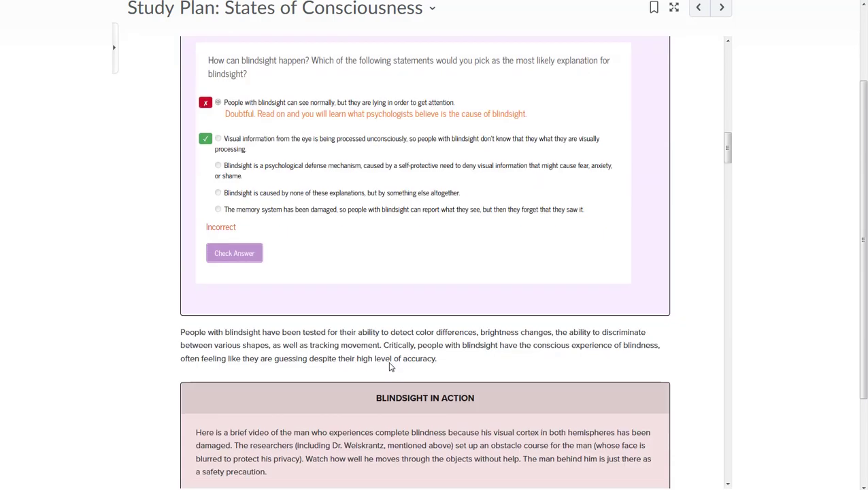
scroll(390, 368, "down", 5)
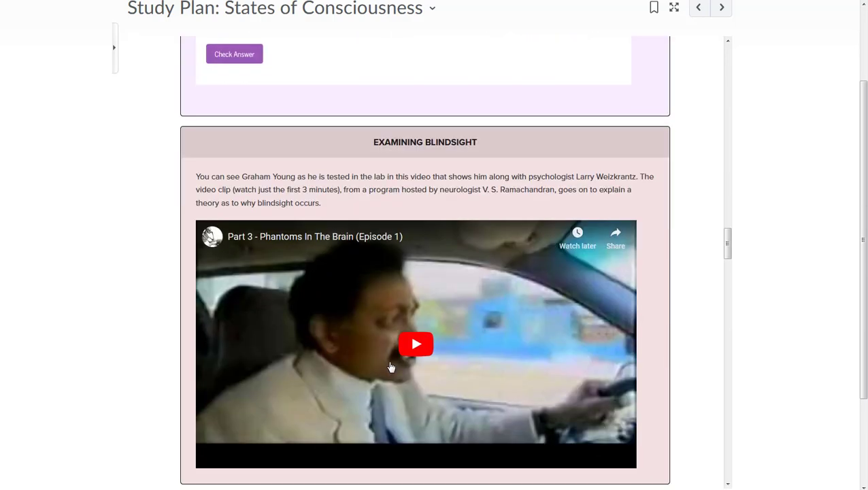
scroll(291, 261, "up", 4)
left_click(259, 237)
left_click(234, 317)
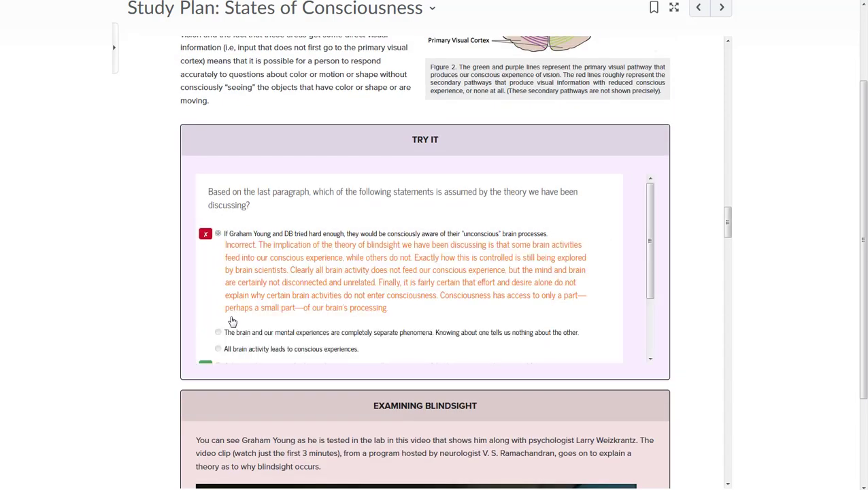
Read on to the TMS experiment slideshow on the vertical line condition and page through it to slide 4.
scroll(336, 325, "down", 5)
scroll(338, 325, "down", 15)
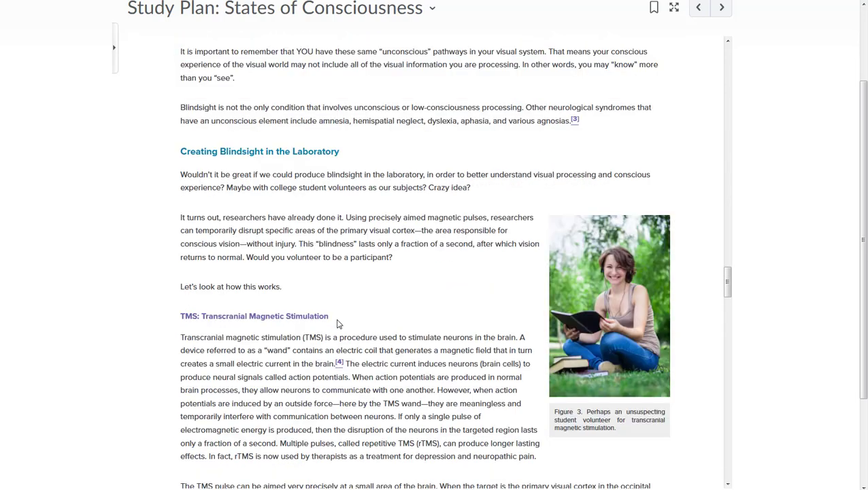
scroll(337, 319, "down", 10)
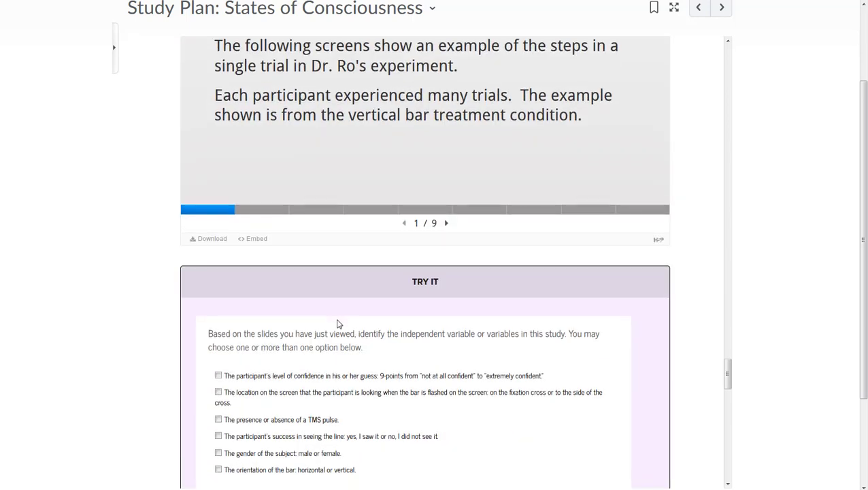
scroll(338, 320, "up", 4)
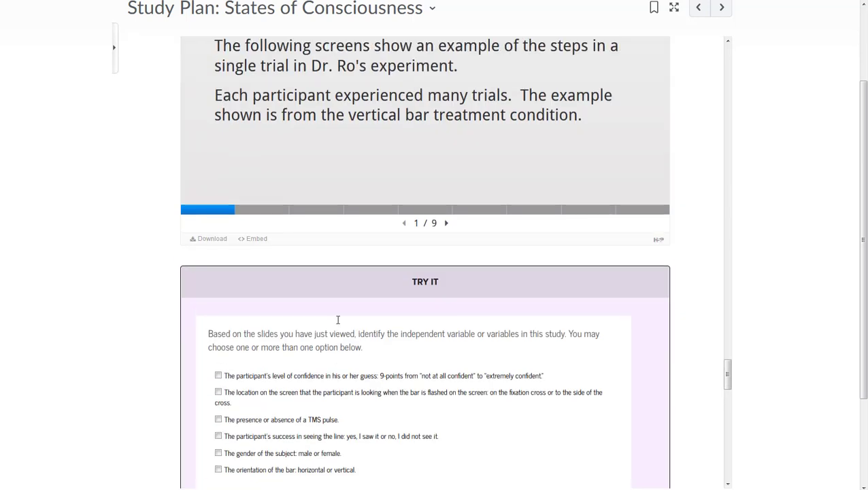
scroll(337, 319, "up", 3)
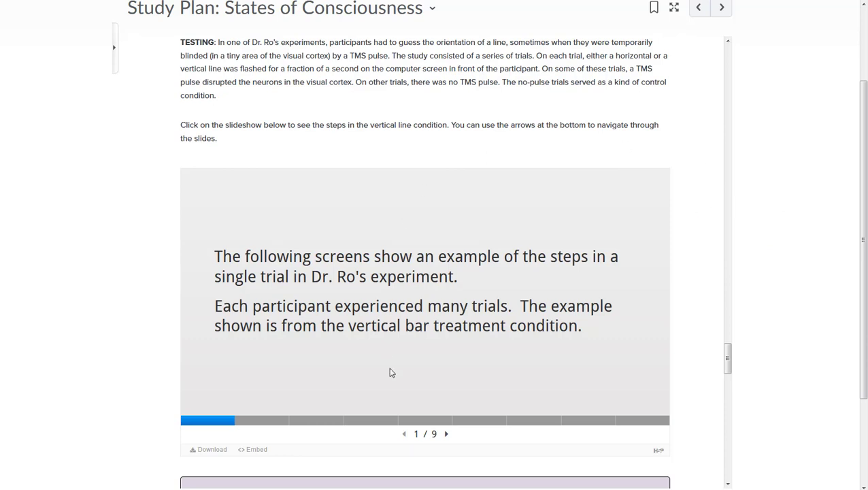
left_click(447, 434)
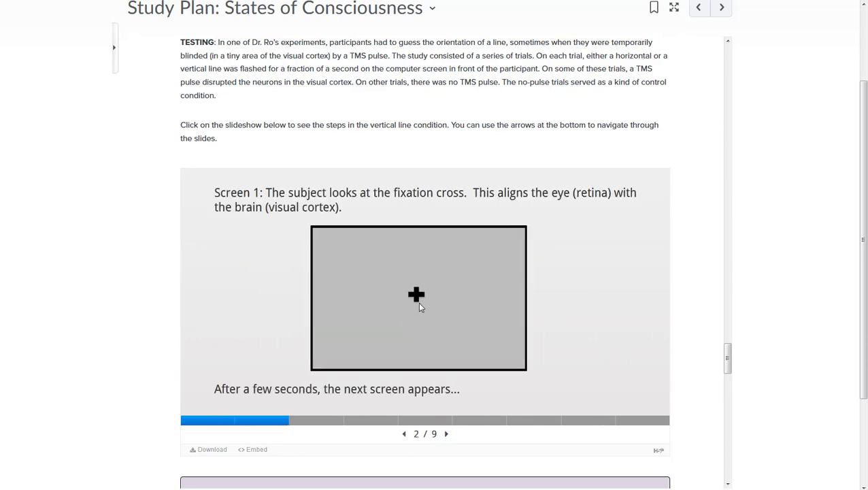
left_click(448, 435)
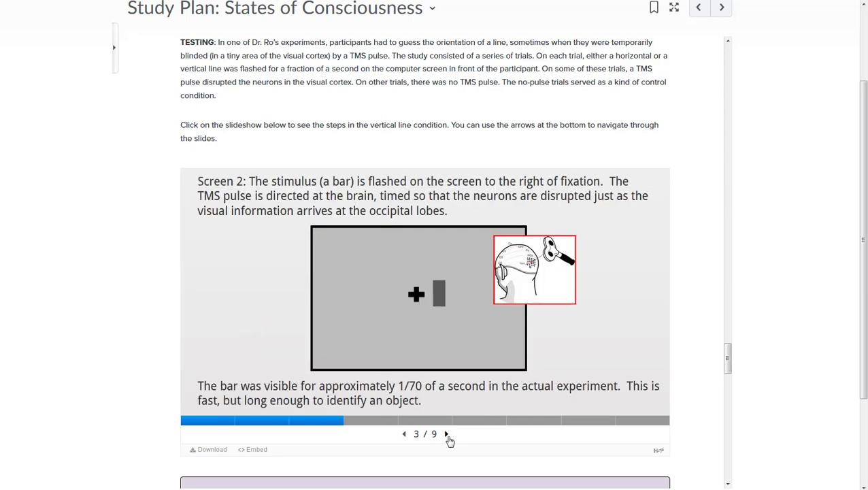
left_click(448, 435)
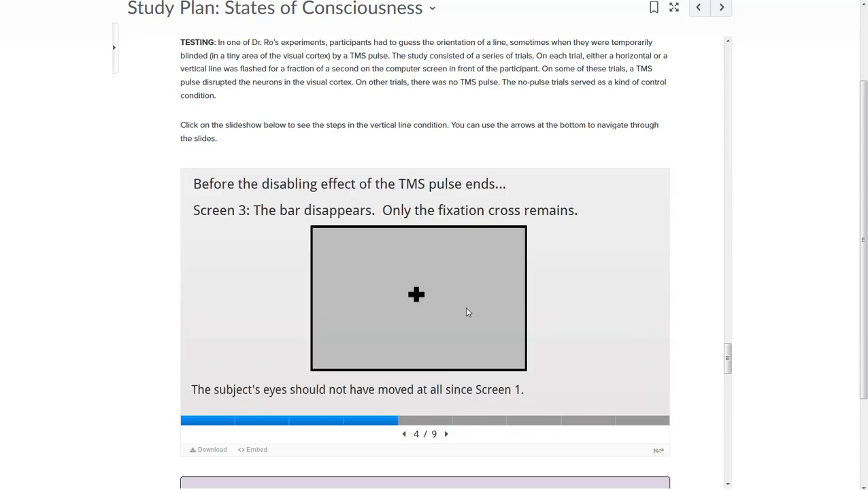
Check the Try It question on the study's independent variables and proceed to Self-Check: Introducing Consciousness.
scroll(467, 310, "down", 8)
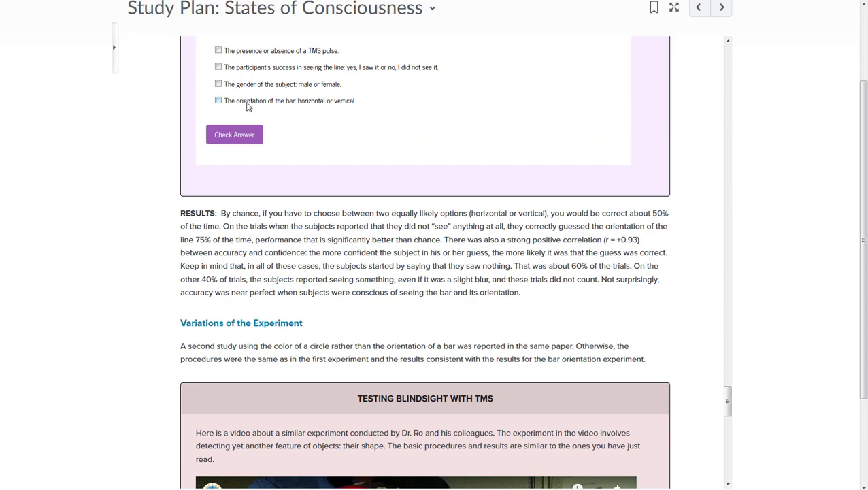
left_click(234, 134)
scroll(348, 226, "down", 2)
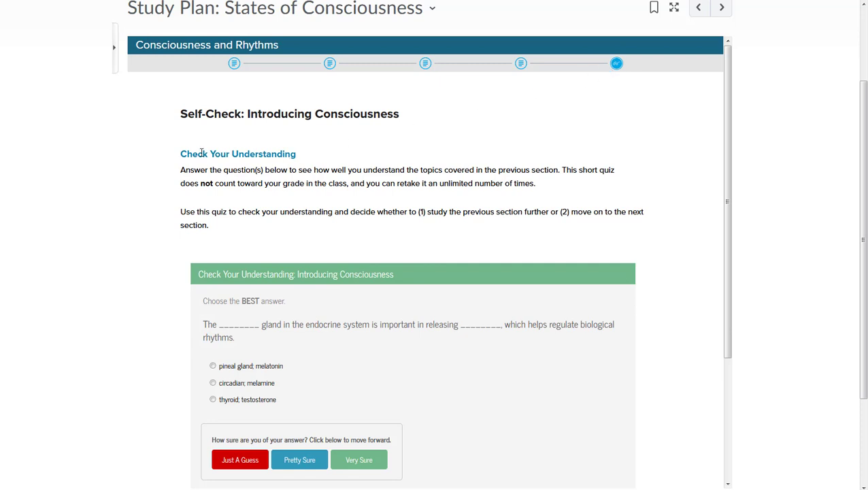
Complete the three-question self-check with Pretty Sure confidence, choosing "pineal gland; melatonin" first and vision in secondary visual pathways for the blindsight question.
scroll(266, 197, "down", 3)
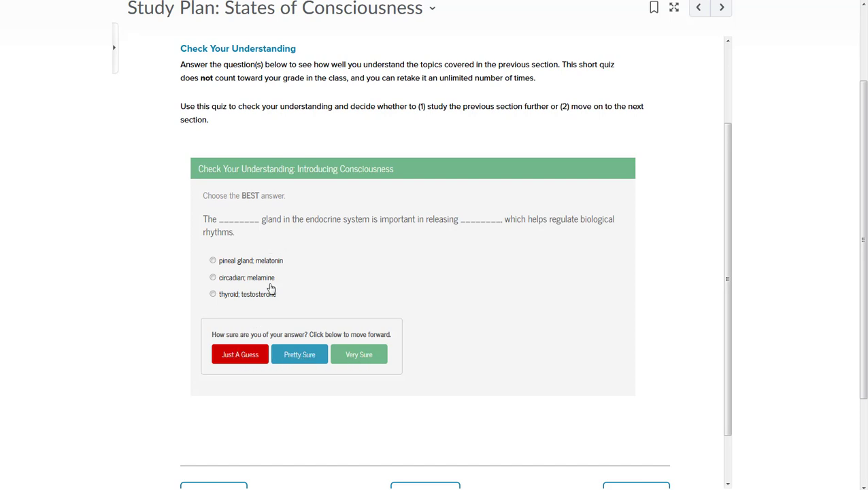
left_click(262, 265)
left_click(297, 360)
left_click(241, 265)
left_click(294, 344)
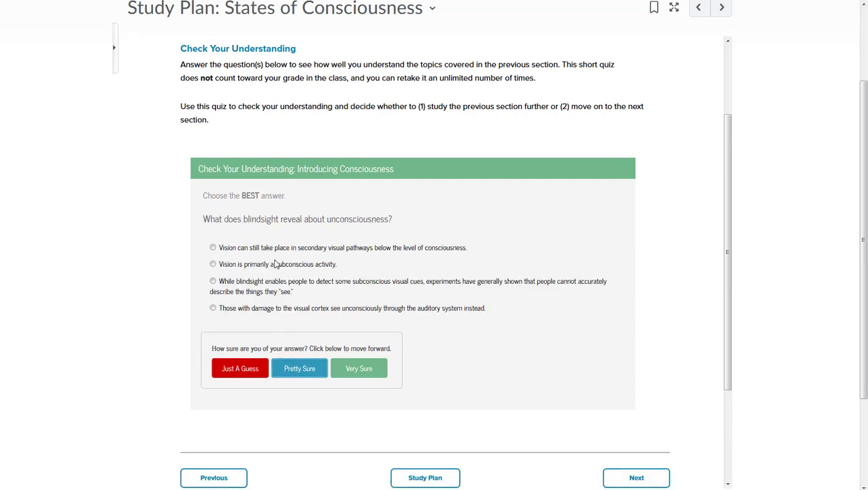
left_click(251, 249)
left_click(291, 367)
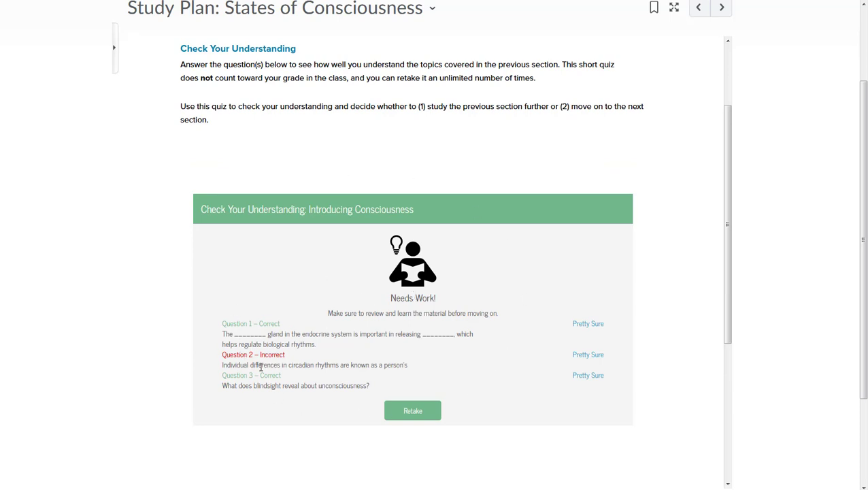
Retake the Introducing Consciousness self-check with Pretty Sure confidence, answering "circadian rhythm" to the first question and "the same amount of" to the last.
left_click(412, 410)
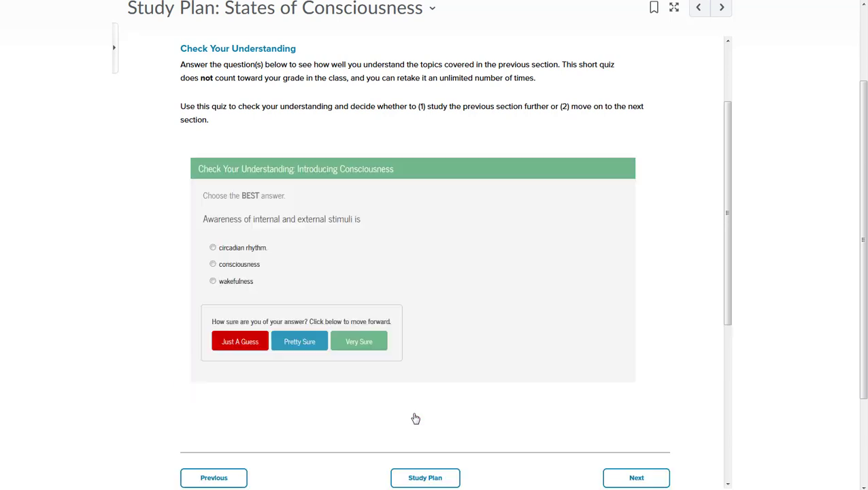
left_click(230, 248)
left_click(297, 342)
left_click(232, 266)
left_click(289, 342)
left_click(253, 281)
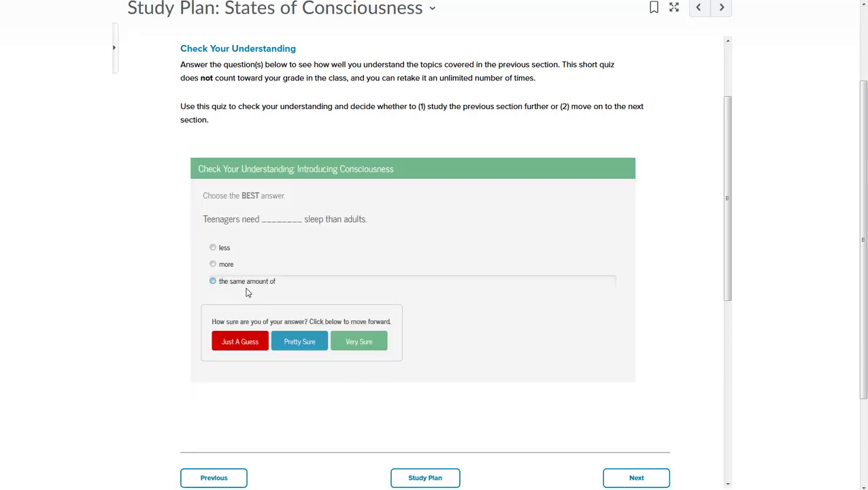
left_click(299, 343)
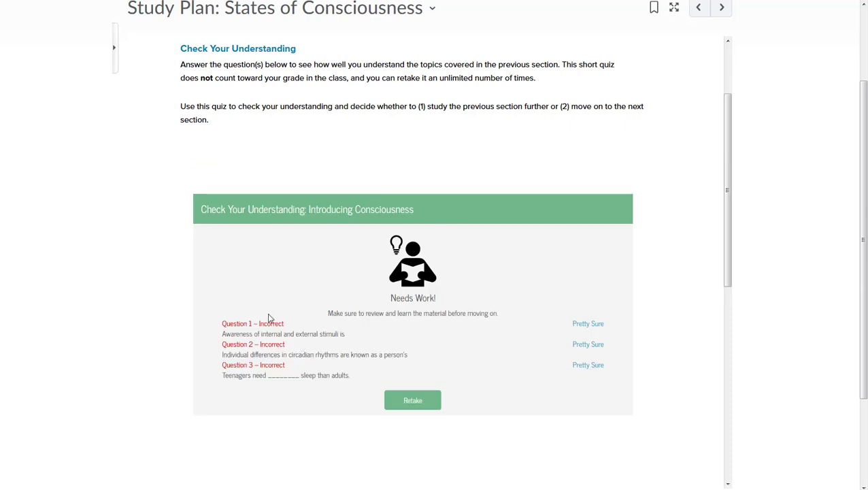
Continue to Introduction to Sleep and Dreams, and return to the States of Consciousness module.
scroll(500, 364, "down", 3)
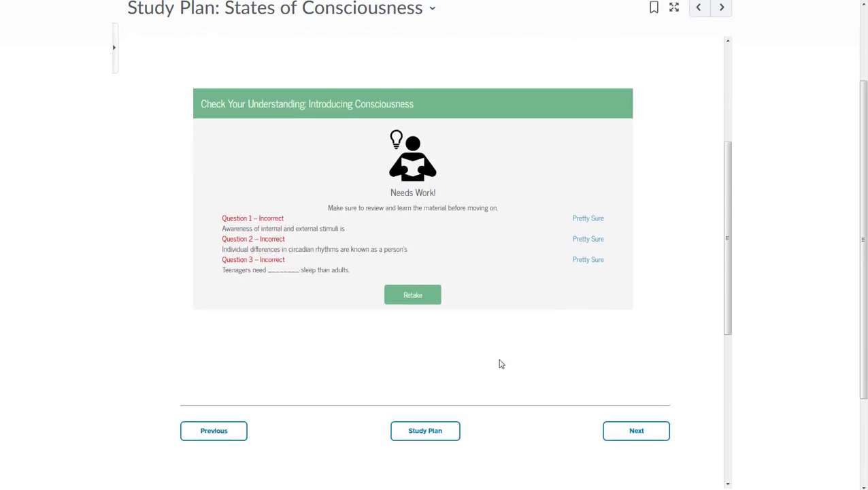
left_click(637, 435)
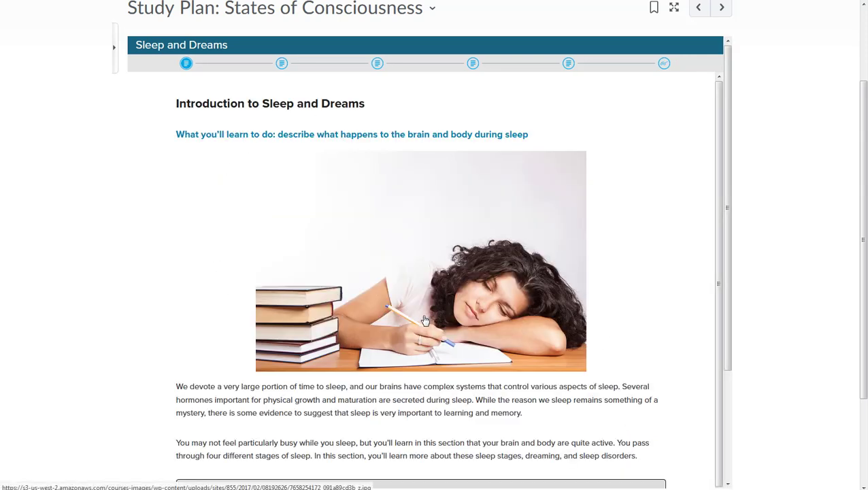
scroll(423, 282, "up", 3)
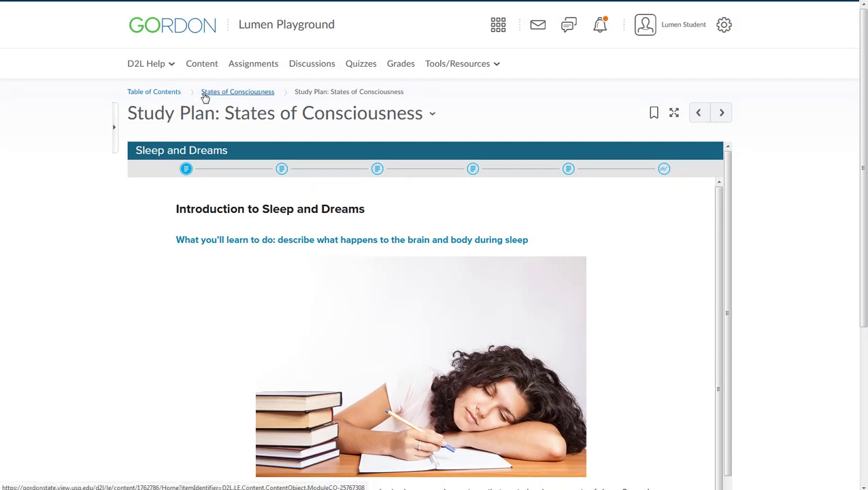
left_click(205, 96)
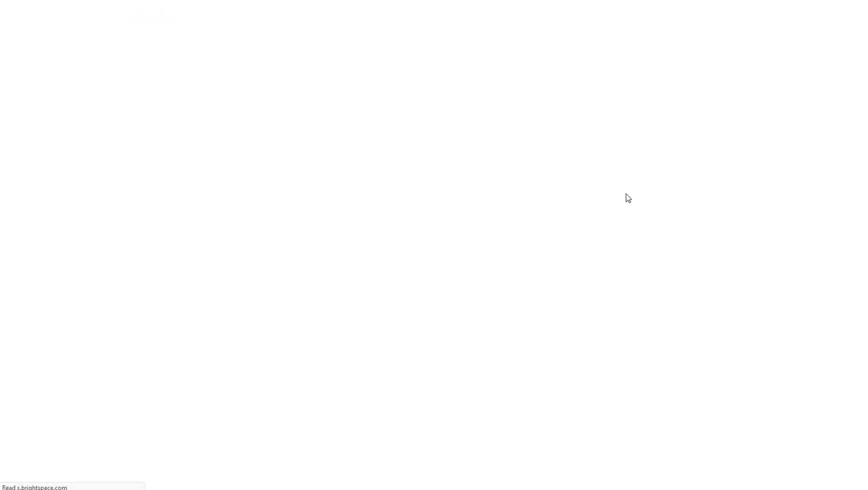
Examine the completed-activity counts on the Consciousness and Rhythms and Sleep and Dreams tiles of the study plan.
scroll(266, 360, "down", 1)
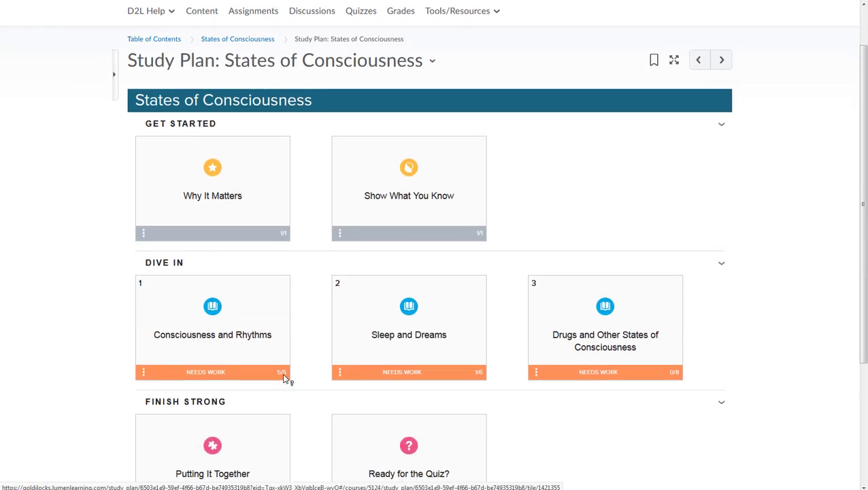
mouse_move(284, 379)
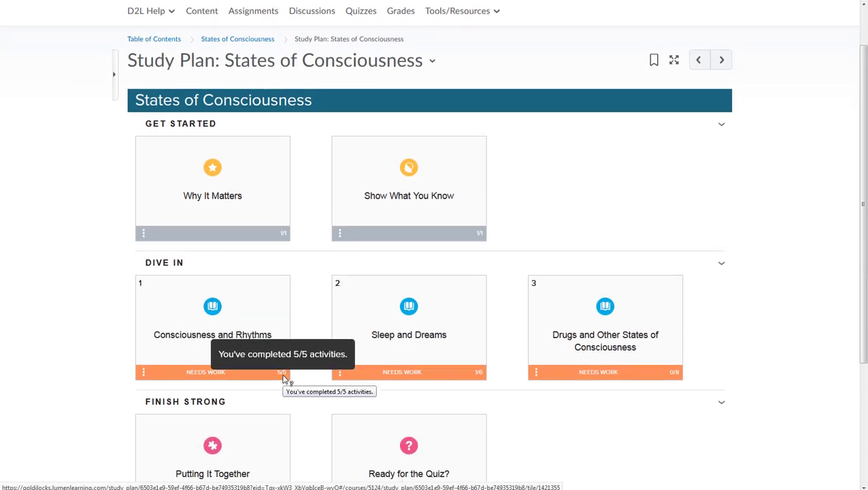
mouse_move(479, 374)
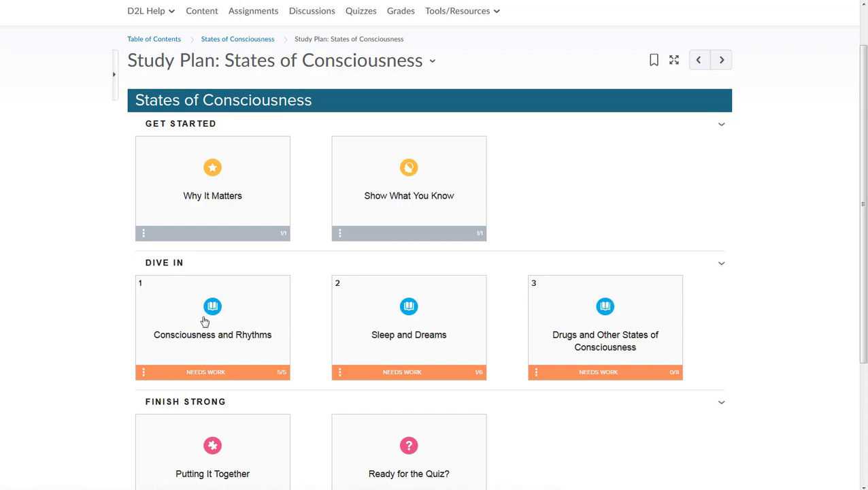
Expand the Putting It Together tile under Finish Strong to show its activity list.
scroll(596, 367, "down", 1)
scroll(595, 367, "down", 3)
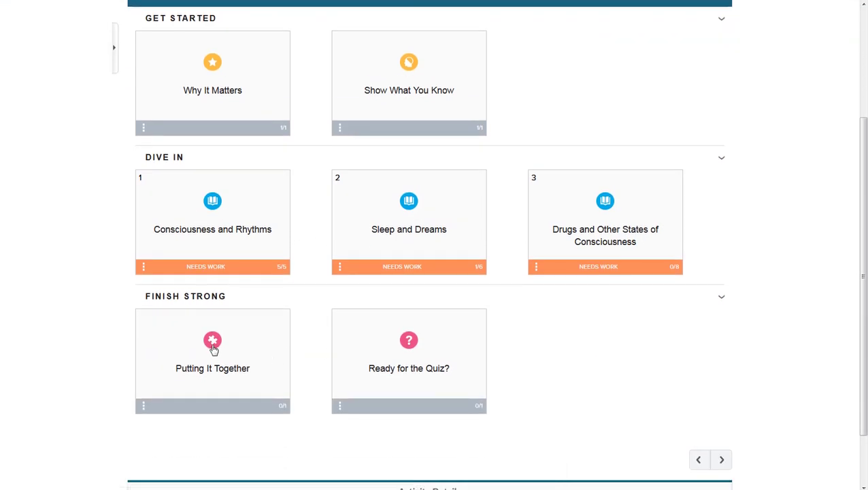
left_click(213, 350)
scroll(285, 360, "down", 2)
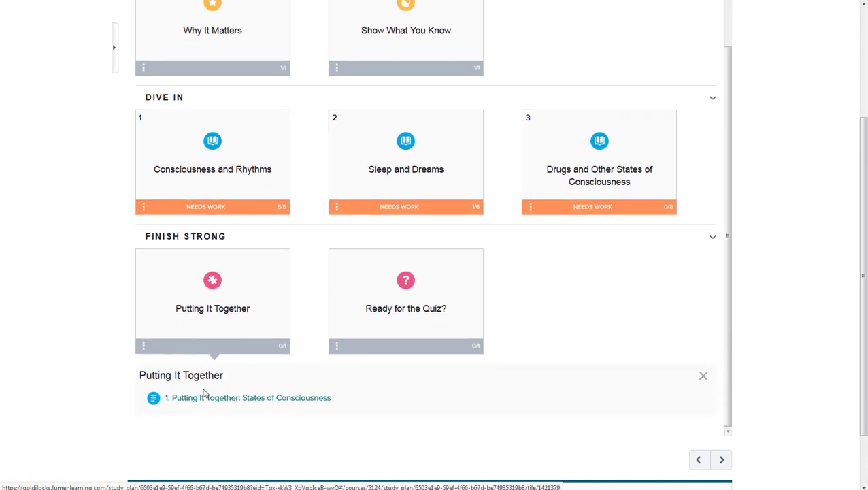
Open the Putting It Together: States of Consciousness page, go through its content, and return to the study plan.
left_click(202, 400)
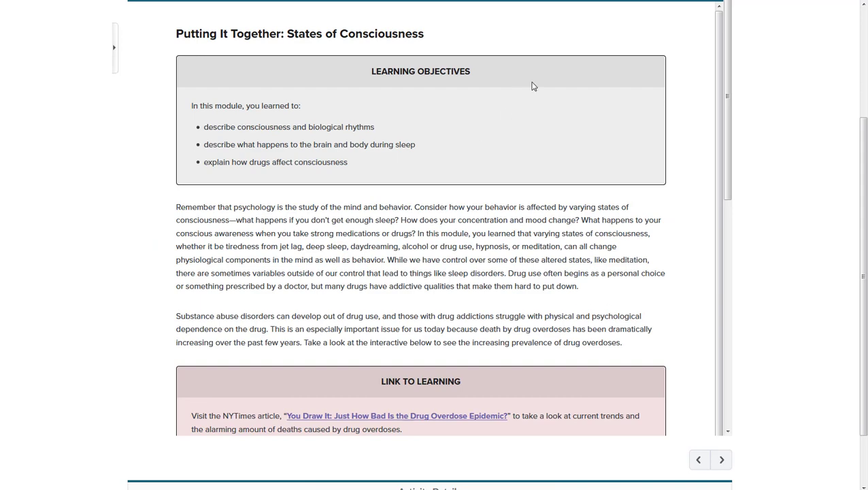
scroll(721, 37, "down", 1)
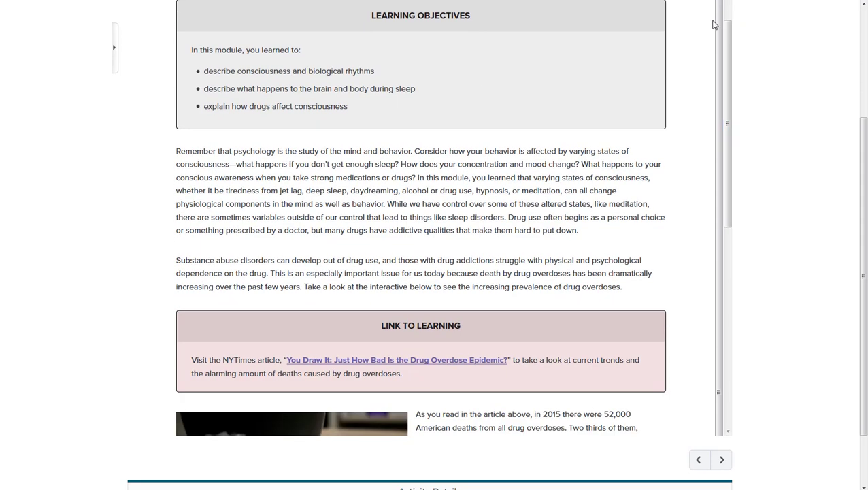
left_click_drag(730, 116, 694, 364)
left_click(620, 341)
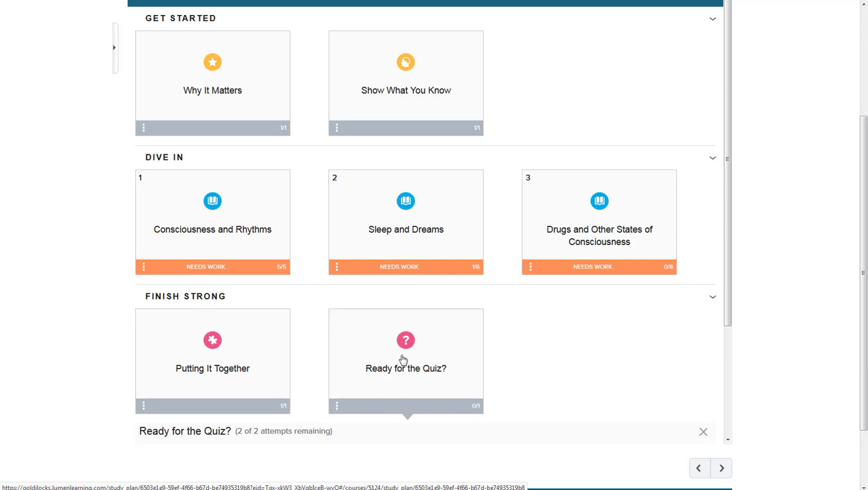
Expand the Ready for the Quiz? tile and examine its remaining attempts and recent attempt results.
left_click(406, 352)
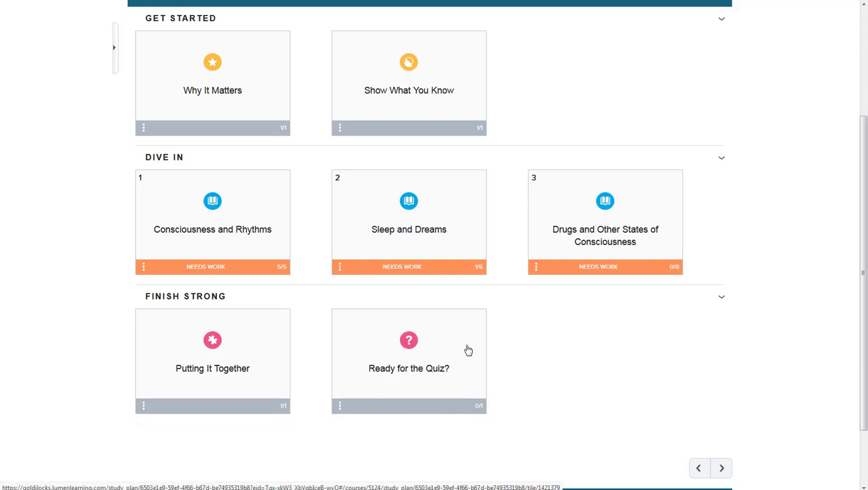
scroll(468, 350, "down", 1)
left_click(427, 310)
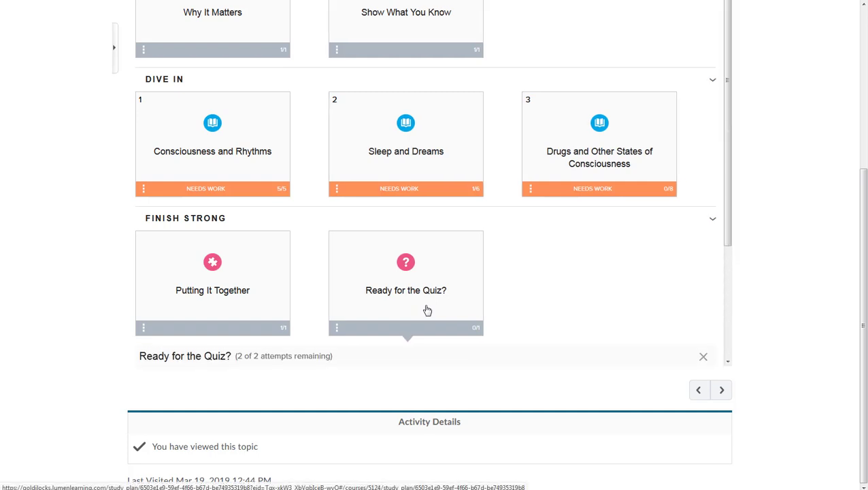
scroll(314, 353, "down", 3)
scroll(315, 352, "down", 1)
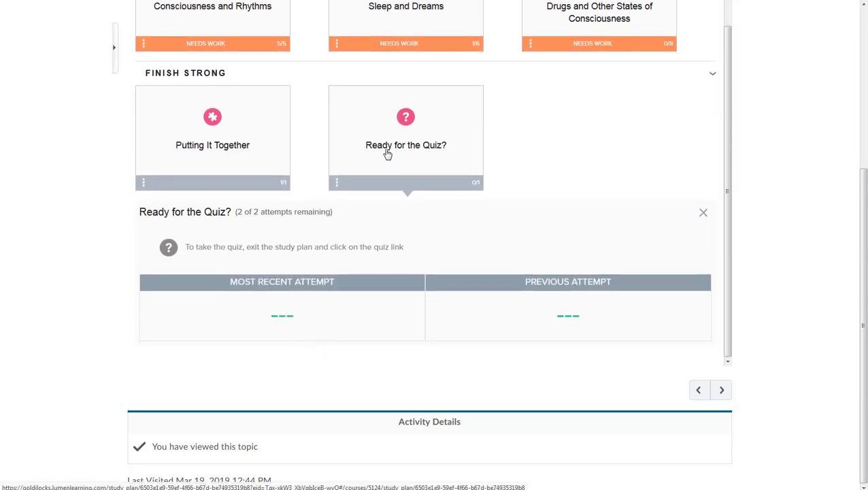
scroll(391, 158, "up", 3)
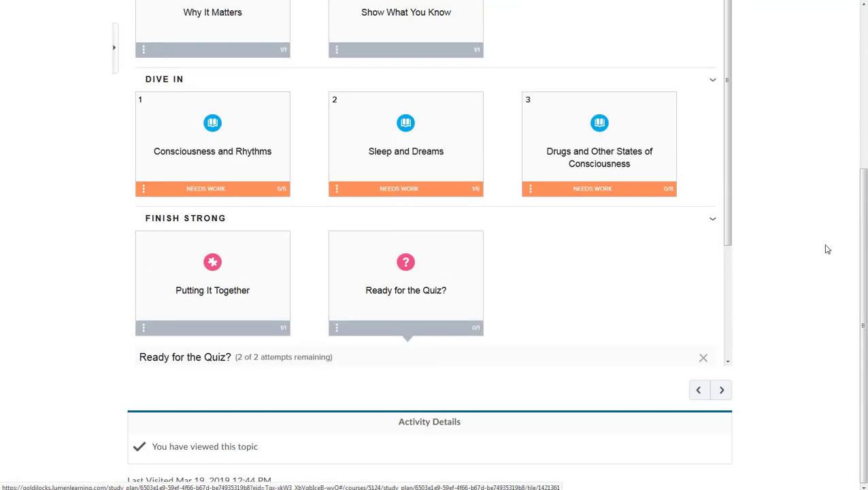
Return to the States of Consciousness module, open Quiz: States of Consciousness, and start the first attempt.
scroll(824, 247, "up", 4)
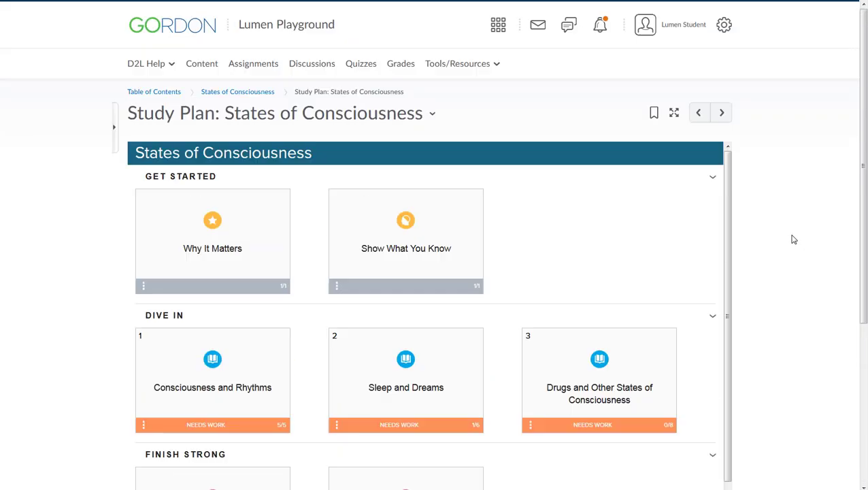
left_click(255, 94)
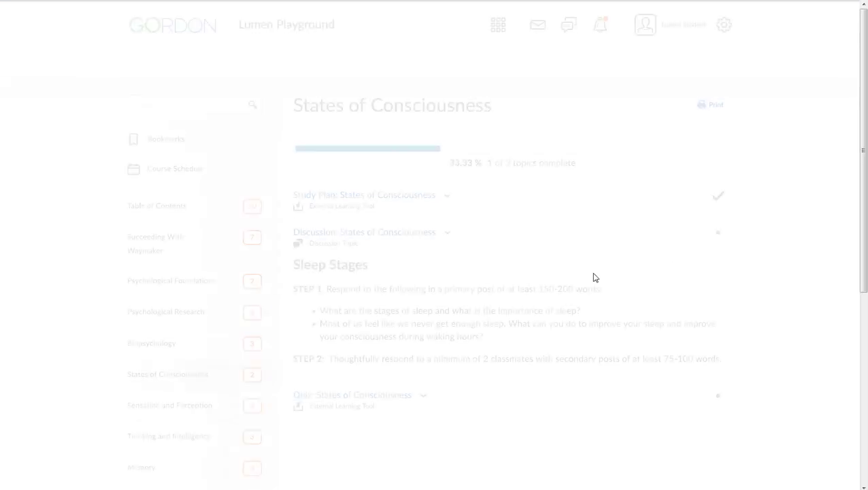
scroll(304, 313, "down", 2)
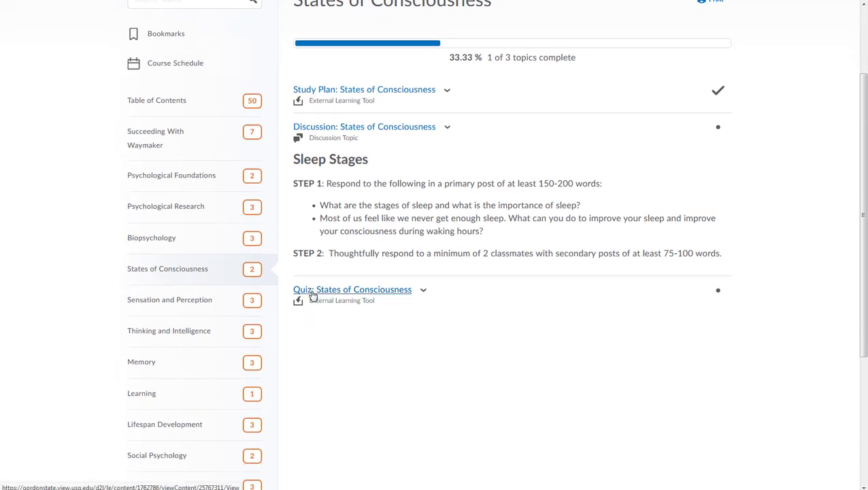
left_click(312, 294)
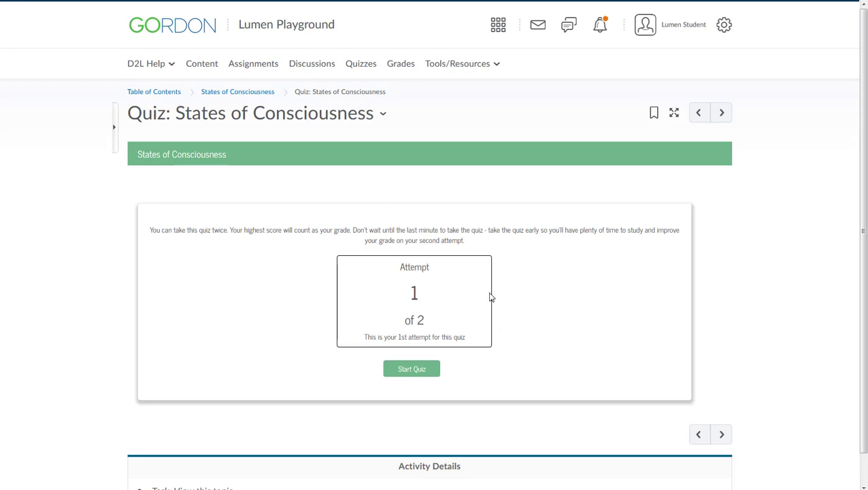
left_click(415, 369)
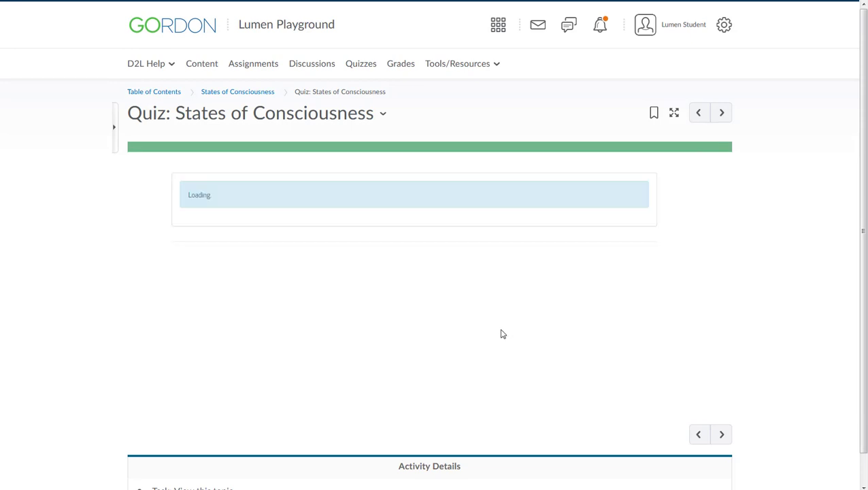
Answer the first three quiz questions with homeostasis, chronotypes and 5-7.
left_click(197, 273)
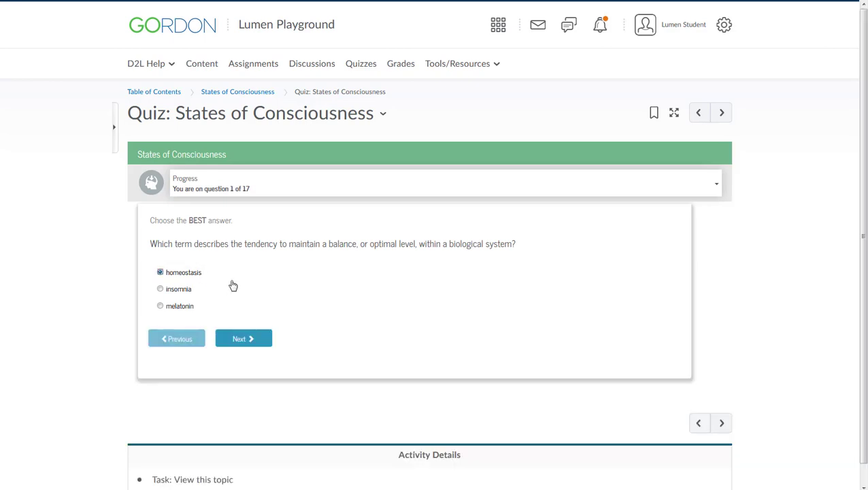
left_click(243, 339)
left_click(193, 274)
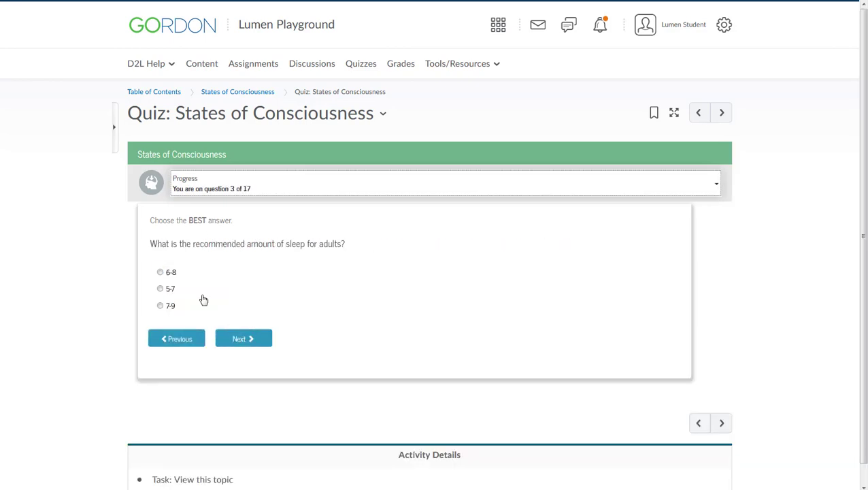
left_click(170, 288)
left_click(231, 343)
Answer question 4 with the unconsciously processed visual information explanation, question 5 with the thalamus, and question 6 with evolutionary.
left_click(206, 273)
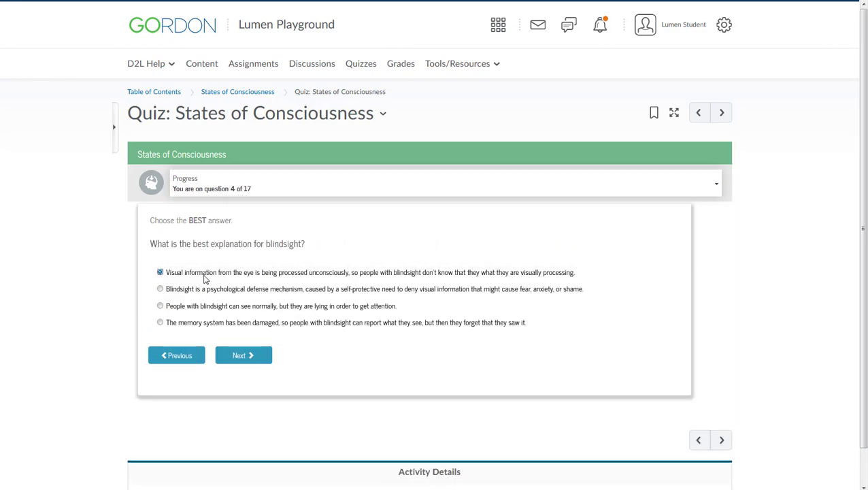
left_click(235, 357)
left_click(182, 293)
left_click(232, 342)
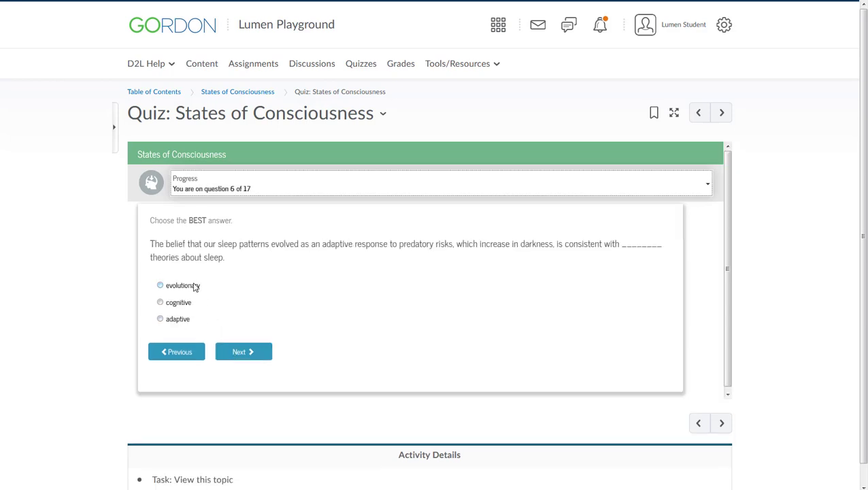
left_click(193, 286)
left_click(252, 353)
Answer question 7 with more time in REM sleep, question 8 with beta, and question 9 with the short-term to long-term memory transfer option.
left_click(204, 302)
left_click(225, 349)
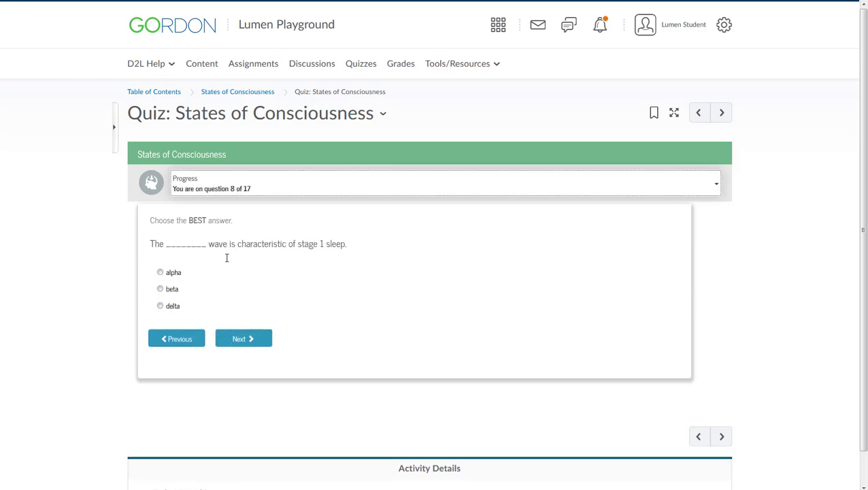
left_click(169, 294)
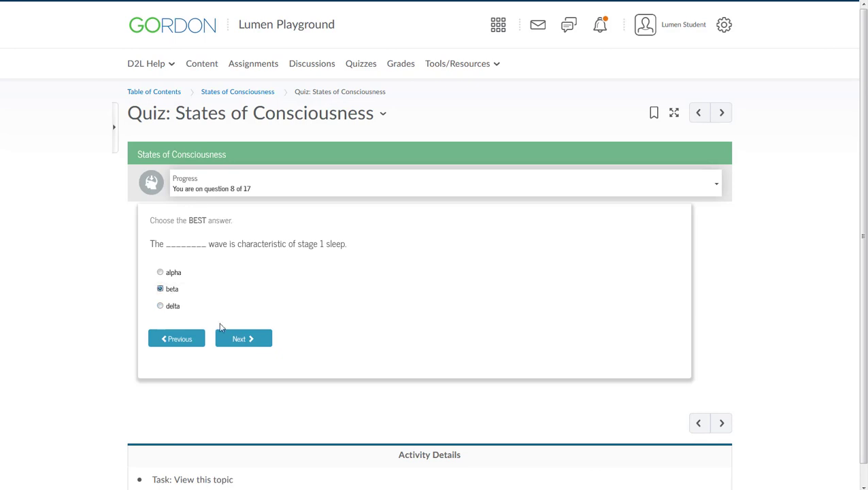
left_click(221, 333)
left_click(182, 288)
left_click(240, 338)
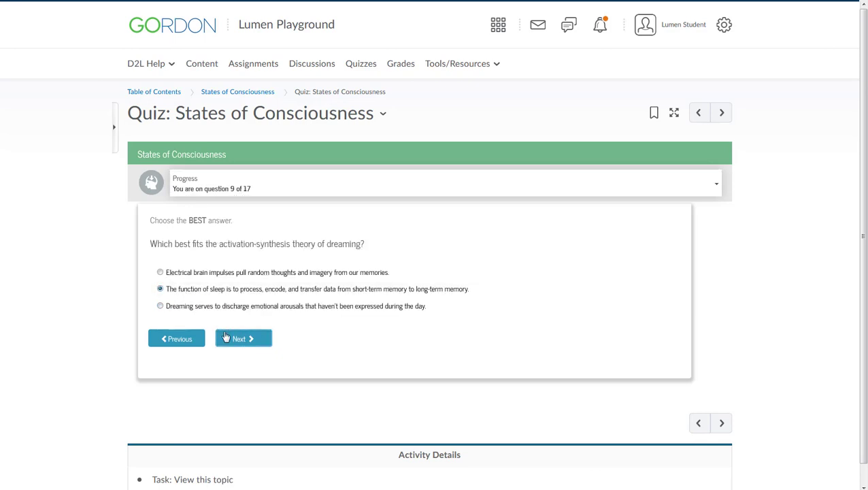
Answer question 10 with the second option, question 11 with tolerance, and question 12 with the third option.
left_click(181, 294)
left_click(241, 339)
left_click(176, 291)
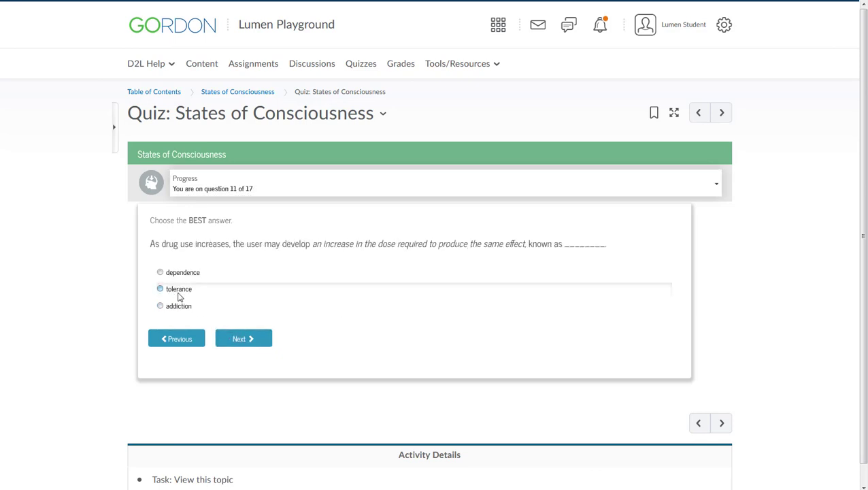
left_click(249, 340)
left_click(181, 306)
left_click(243, 340)
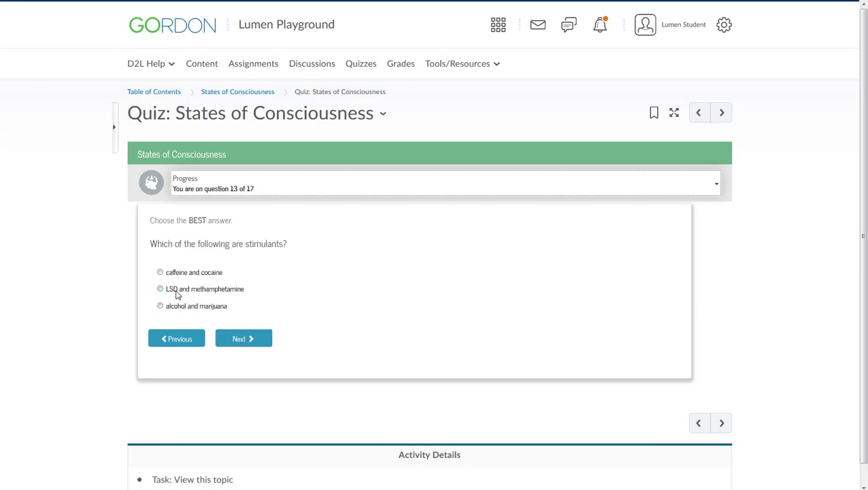
Answer question 13 with LSD and methamphetamine, complete the remaining questions, and submit the quiz.
left_click(175, 291)
left_click(240, 340)
left_click(173, 338)
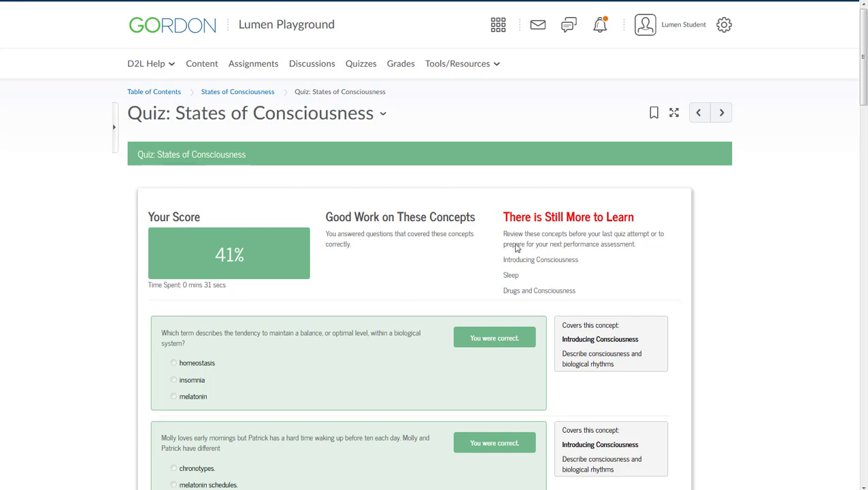
Examine the quiz results, including the score, the concepts still to learn, and the feedback and covered concept for each question.
left_click_drag(509, 218, 615, 228)
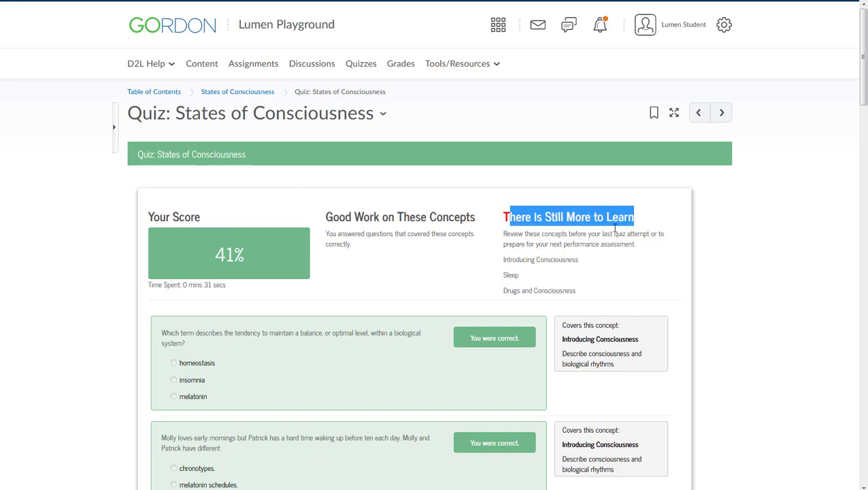
left_click_drag(506, 259, 562, 291)
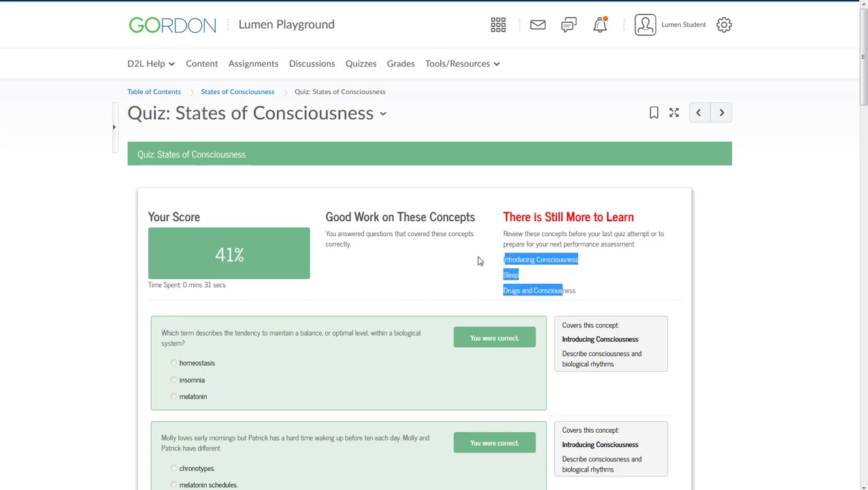
scroll(478, 260, "down", 3)
left_click_drag(473, 233, 633, 265)
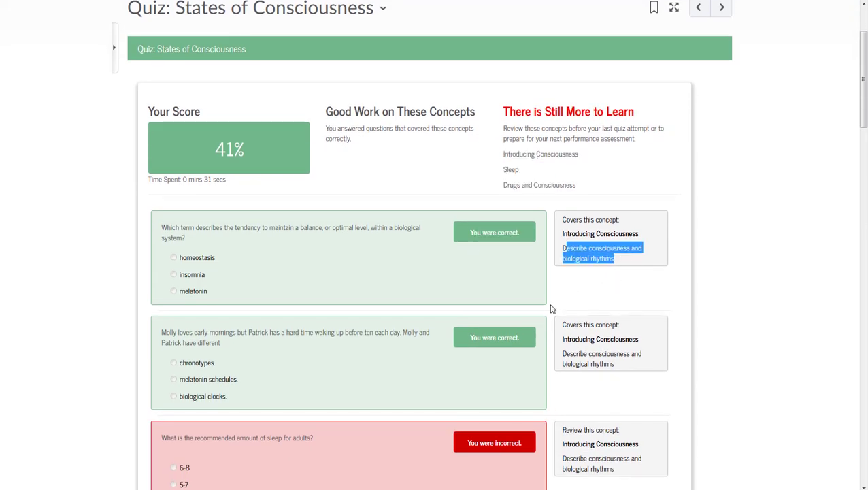
scroll(550, 306, "down", 3)
scroll(500, 334, "down", 20)
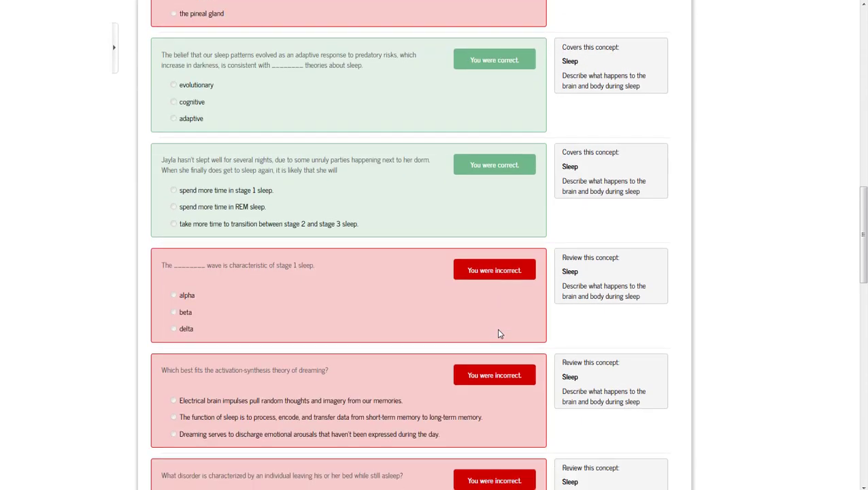
scroll(500, 334, "down", 4)
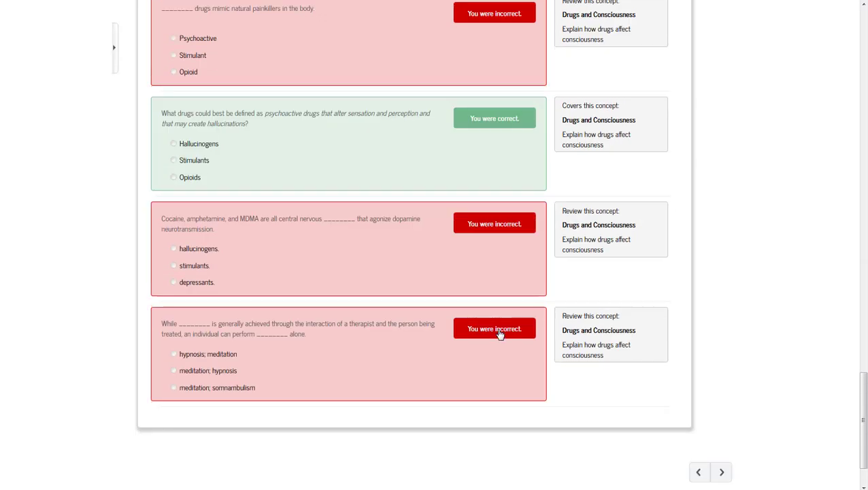
scroll(500, 333, "up", 15)
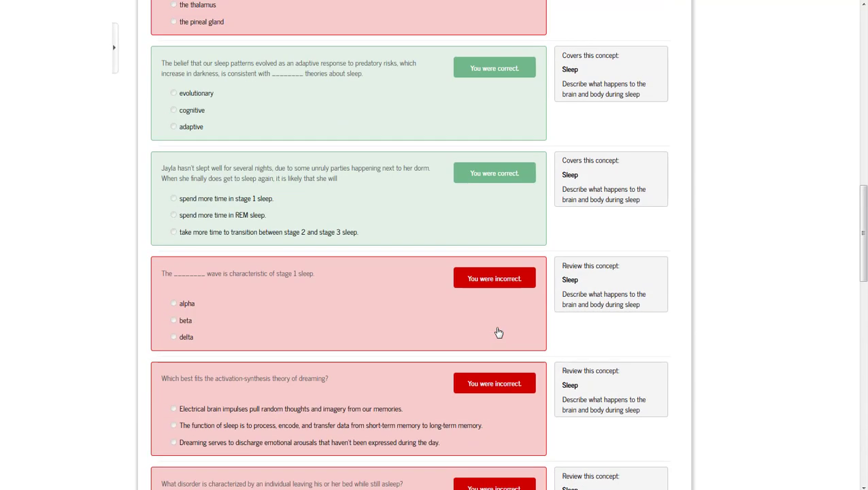
Look up the student's scores for the Psychological Foundations and States of Consciousness quizzes in the grades list.
key("alt+Left")
scroll(499, 332, "down", 2)
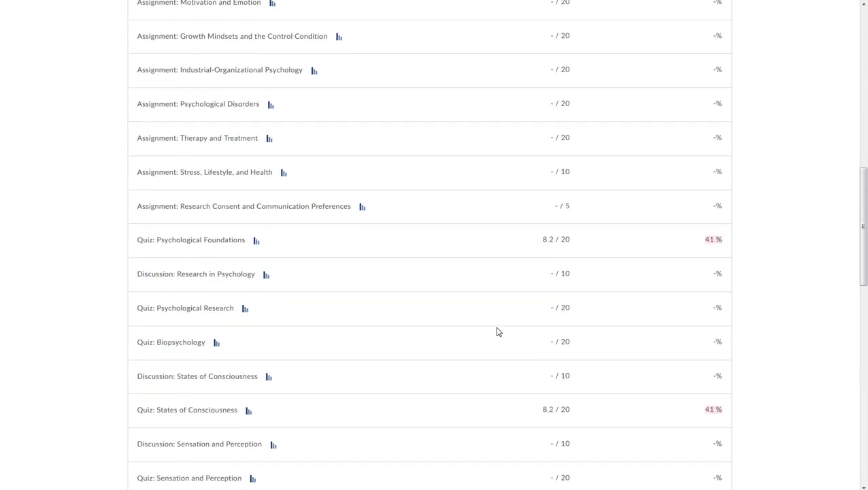
left_click_drag(139, 233, 724, 232)
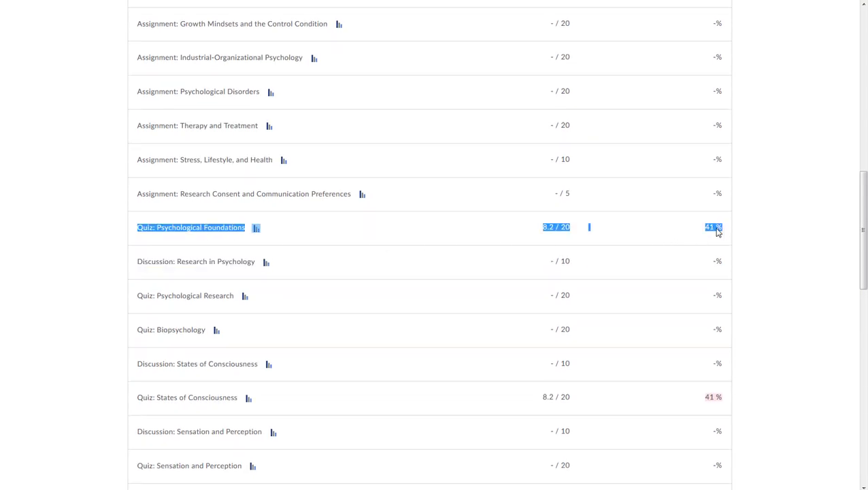
left_click(717, 232)
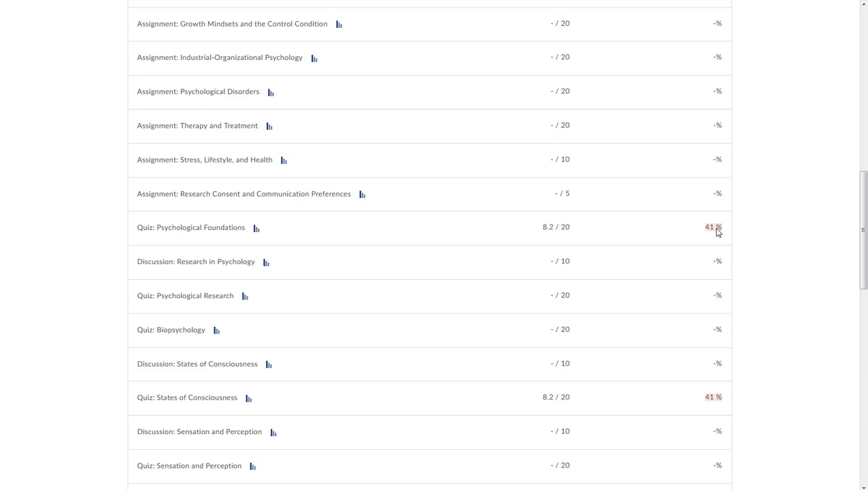
left_click_drag(862, 234, 862, 68)
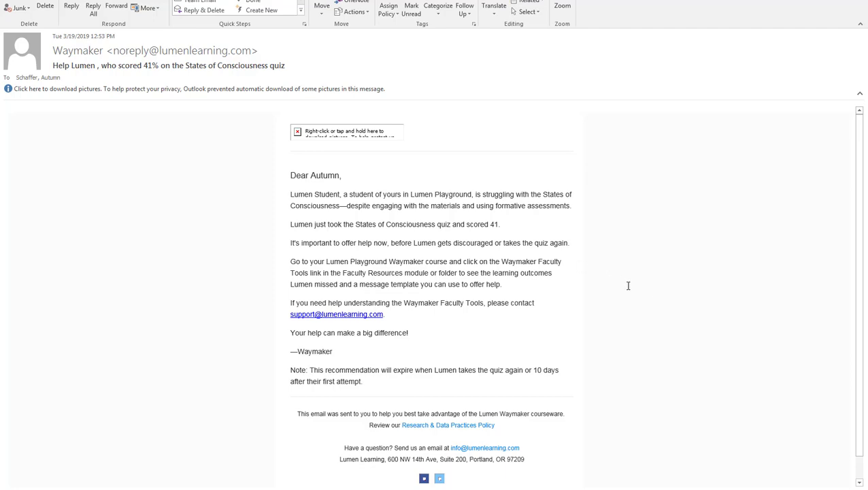
Read the Waymaker alert email in Outlook, highlighting the paragraph on the struggling student and the quiz score sentence.
scroll(298, 193, "up", 1)
left_click_drag(294, 200, 572, 211)
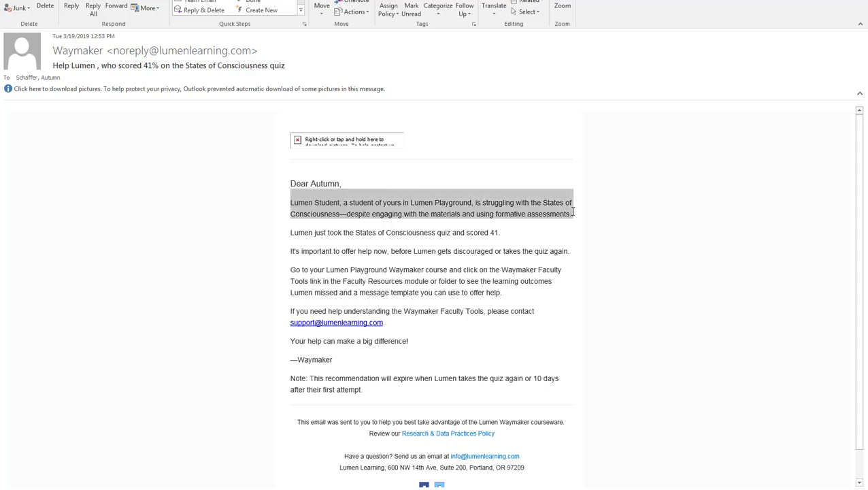
scroll(532, 213, "down", 1)
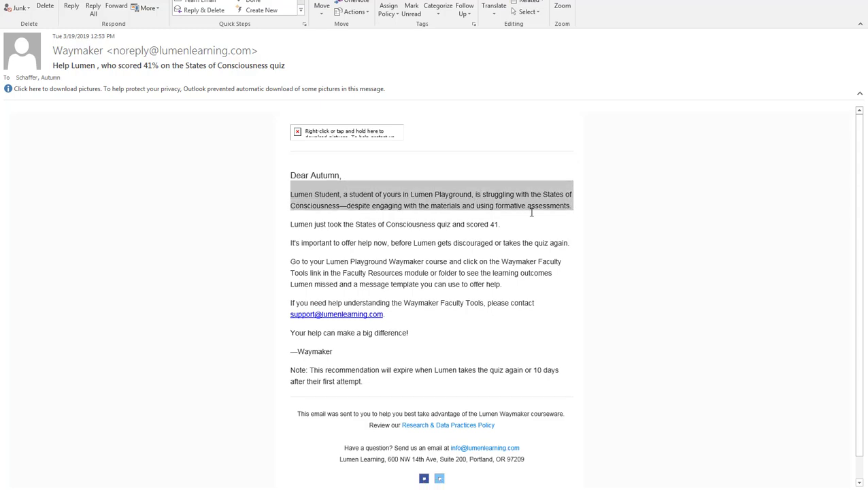
left_click_drag(354, 223, 501, 227)
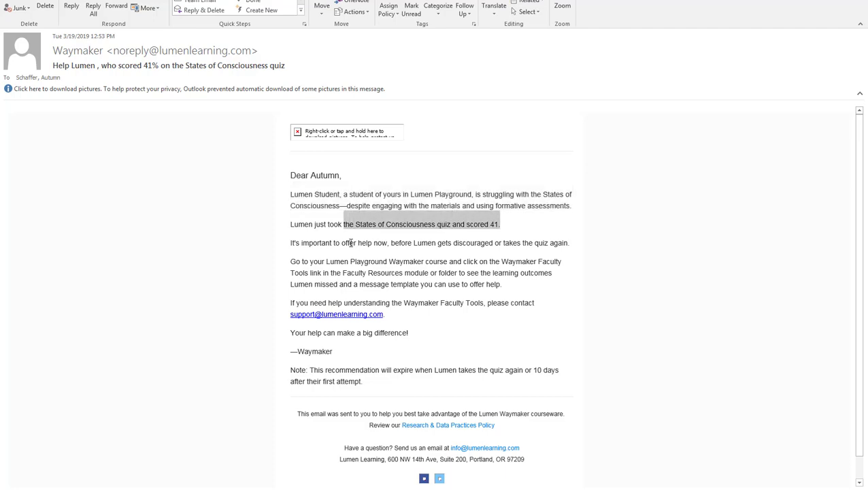
Read the alert email's advice on offering help and using Waymaker Faculty Tools, highlighting the relevant lines.
left_click_drag(351, 243, 464, 260)
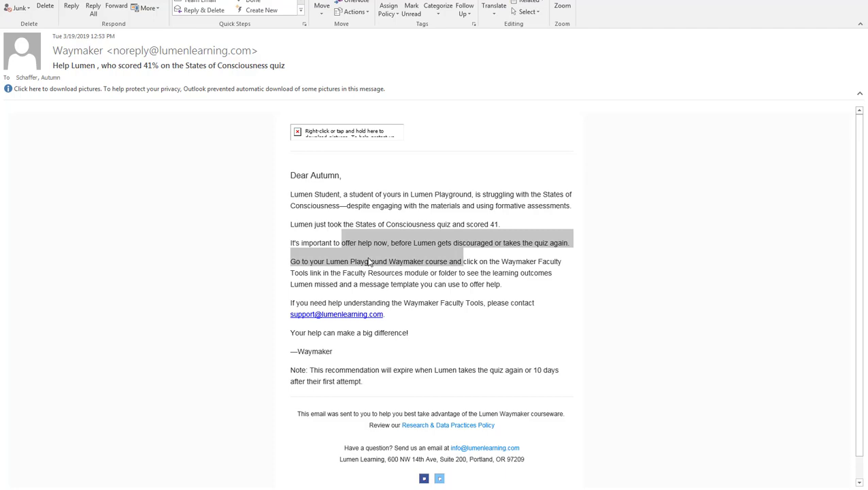
left_click(389, 274)
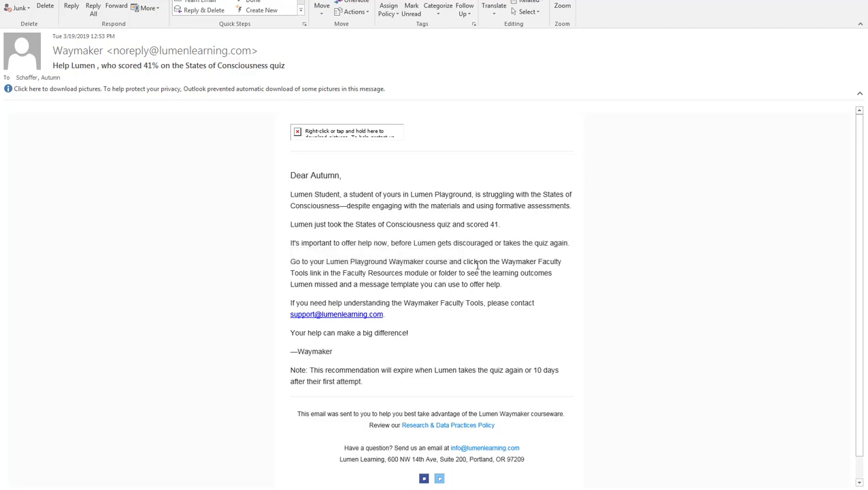
left_click_drag(509, 257, 375, 251)
left_click(381, 274)
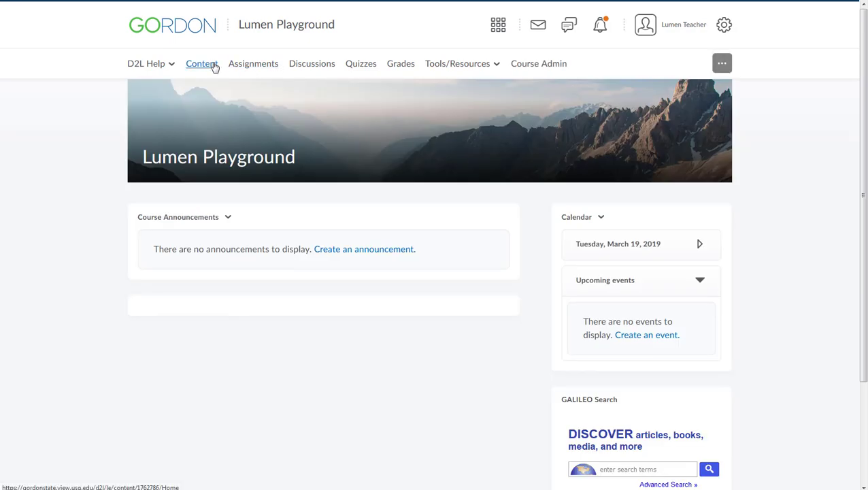
Switch to the Lumen Playground course in D2L and open the States of Consciousness study plan from the course content.
left_click(232, 49)
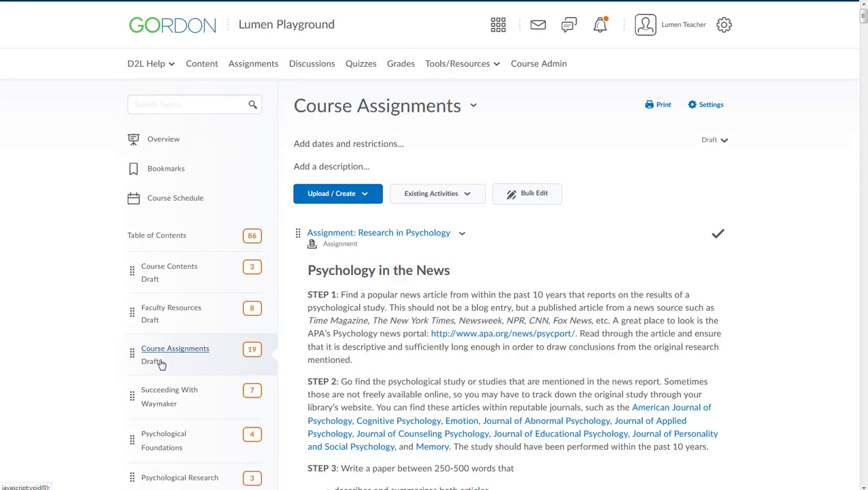
scroll(150, 338, "down", 3)
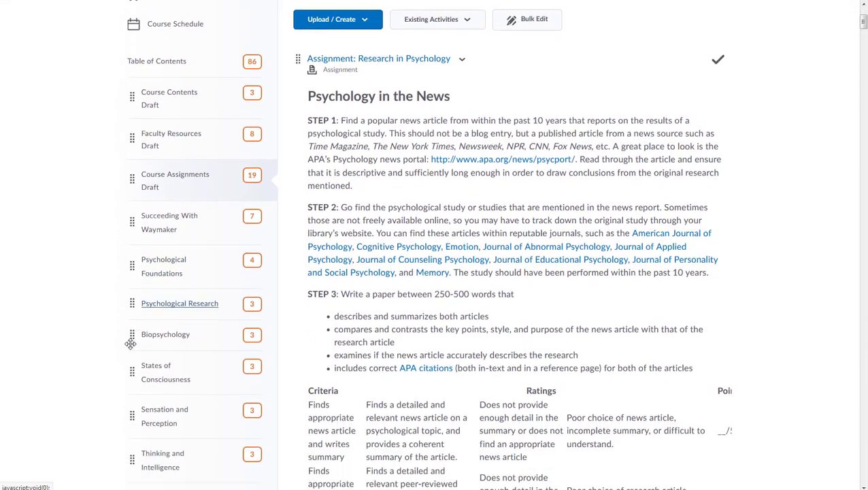
left_click(156, 348)
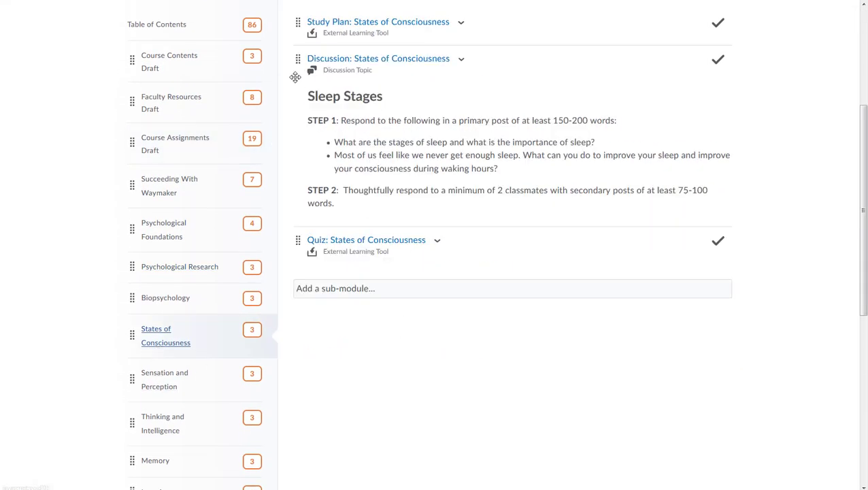
scroll(335, 114, "up", 2)
left_click(340, 130)
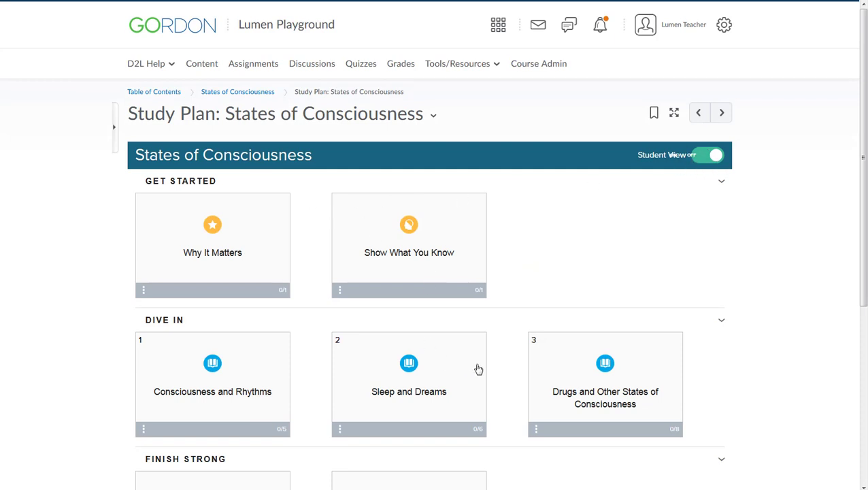
Turn off Student View in the study plan and review the class percentages on the three Dive In tiles.
scroll(539, 304, "down", 2)
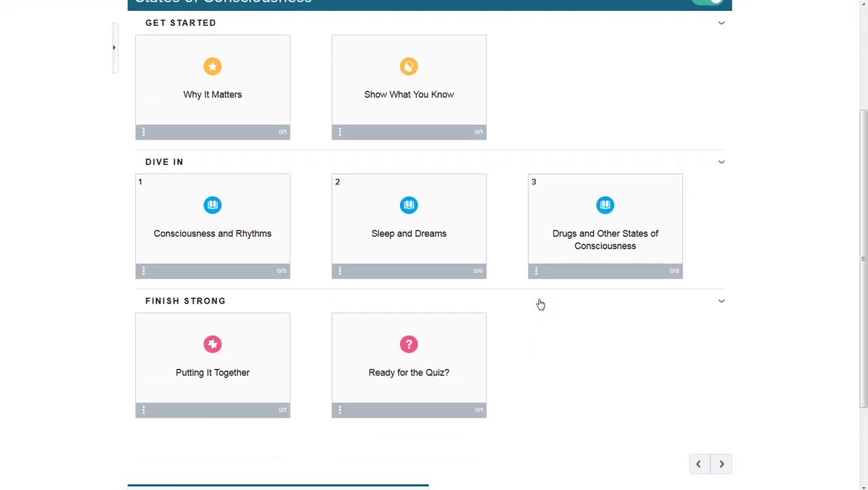
scroll(539, 303, "up", 2)
left_click(709, 102)
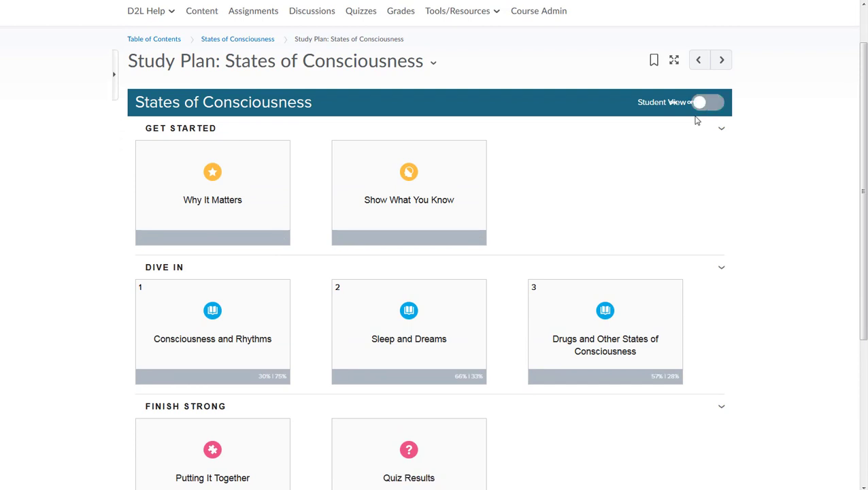
scroll(658, 166, "down", 1)
mouse_move(262, 331)
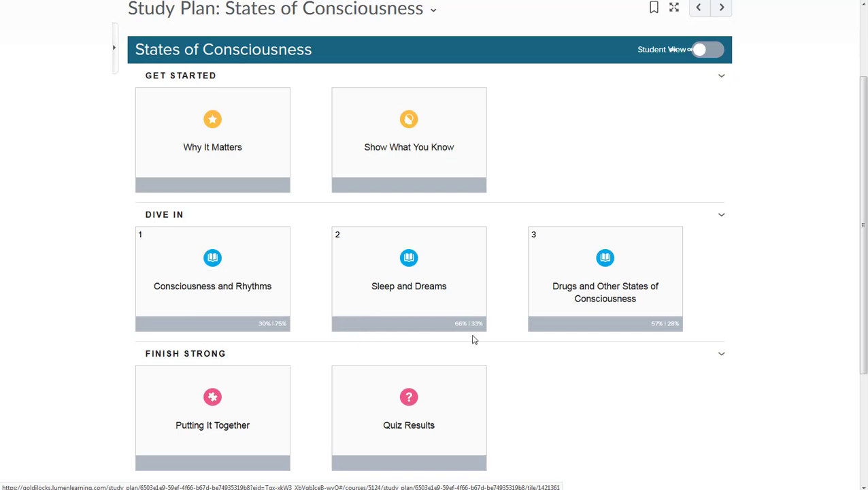
mouse_move(469, 330)
mouse_move(659, 327)
scroll(525, 373, "down", 3)
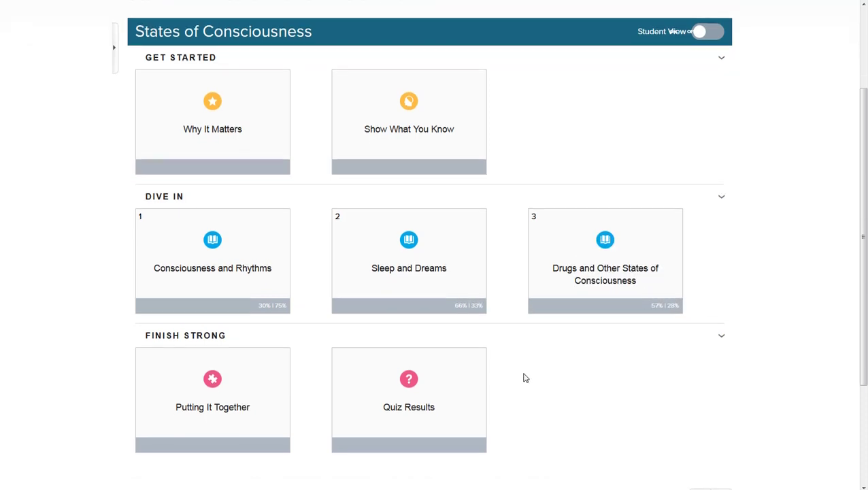
Open the study plan's Quiz Results and examine the mastery progress and average scores for each attempt.
left_click(453, 337)
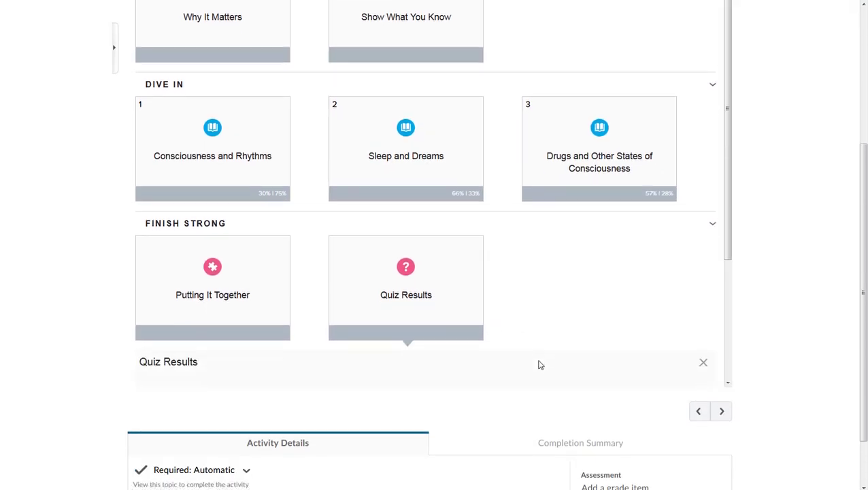
scroll(201, 290, "down", 1)
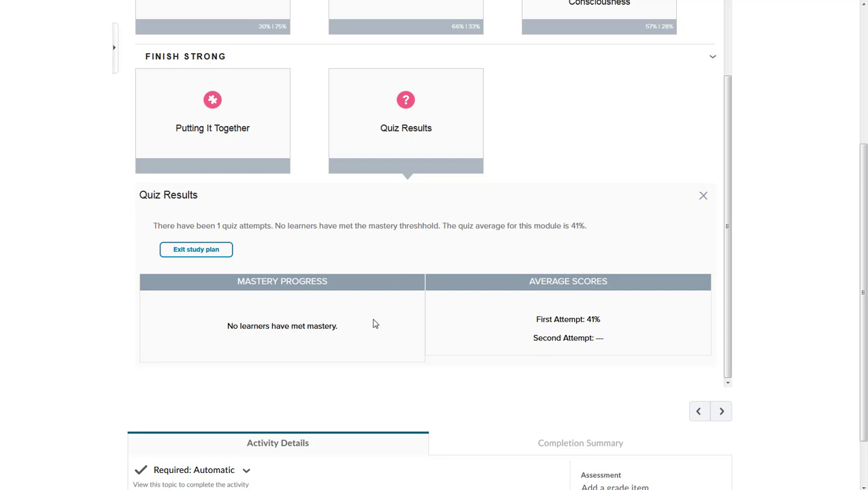
double_click(598, 338)
scroll(551, 336, "up", 2)
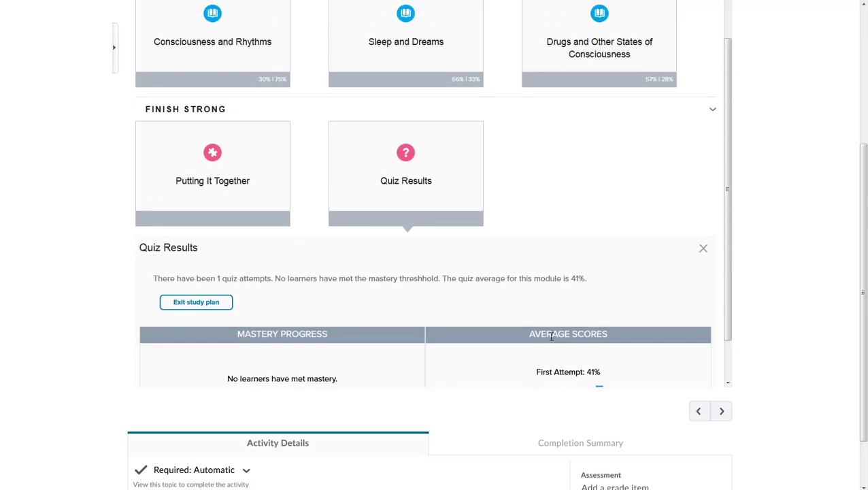
Open the course gradebook and look up the student's Psychological Foundations quiz score.
scroll(550, 336, "up", 5)
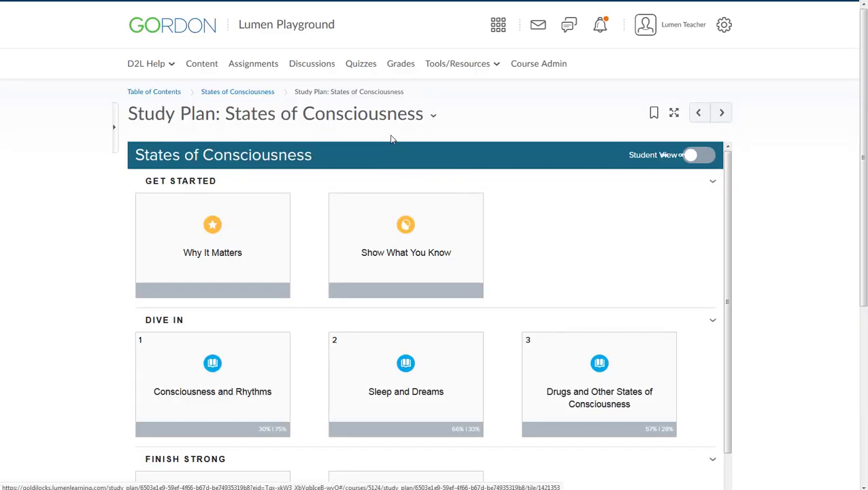
left_click(401, 64)
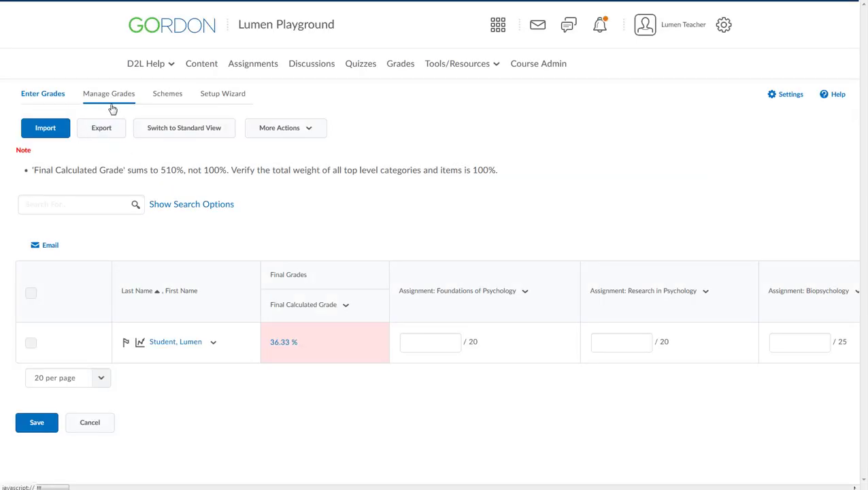
left_click_drag(39, 487, 427, 487)
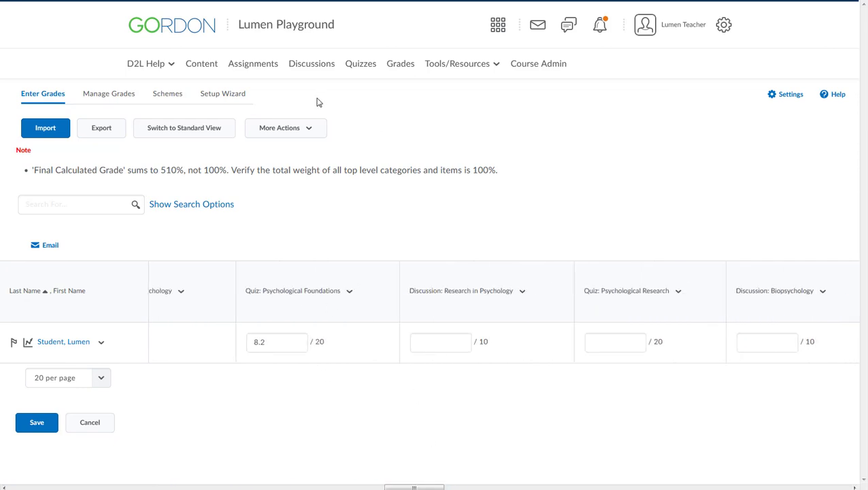
Open Waymaker Faculty Tools from Faculty Resources and highlight the line about helping students reach mastery on their second quiz attempt.
left_click(202, 64)
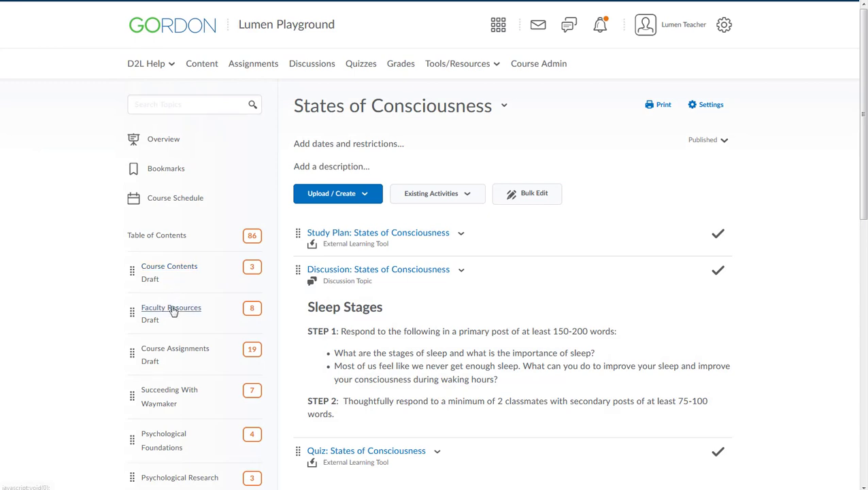
left_click(172, 309)
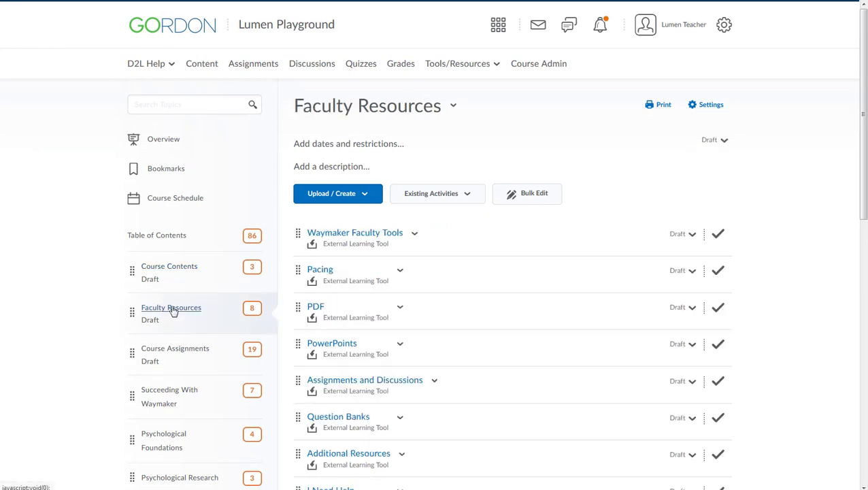
left_click(345, 234)
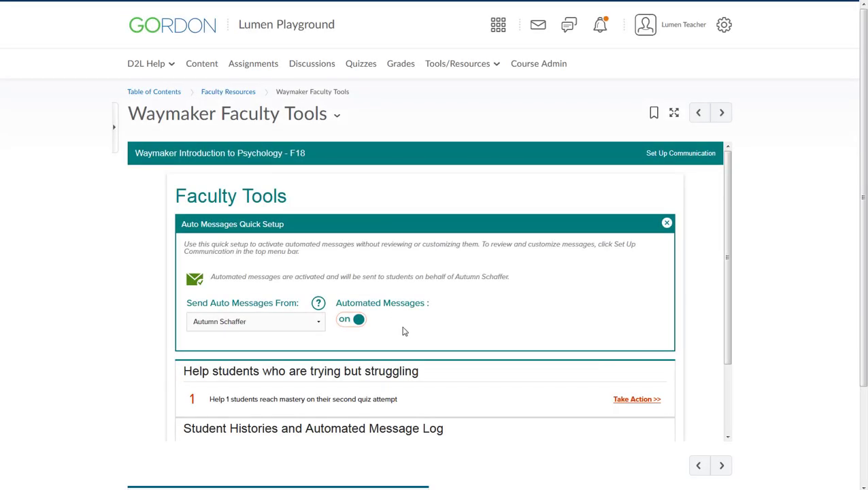
scroll(403, 331, "down", 2)
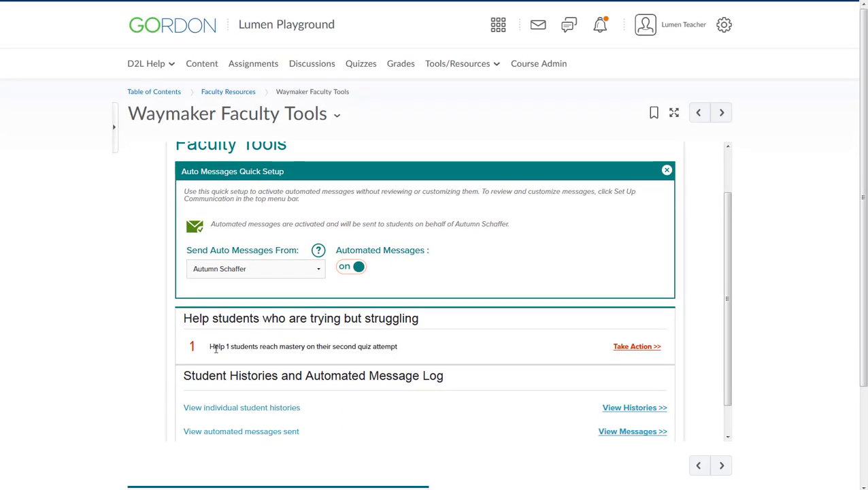
left_click_drag(216, 349, 400, 348)
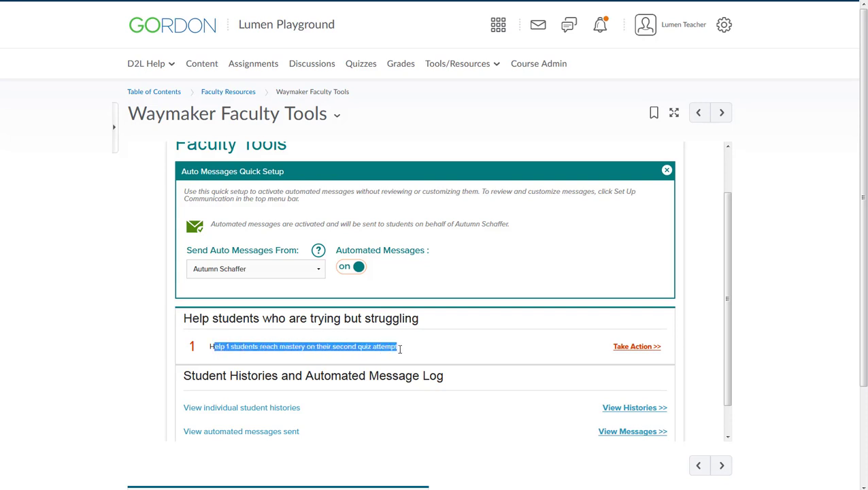
left_click(217, 349)
left_click_drag(216, 347, 395, 346)
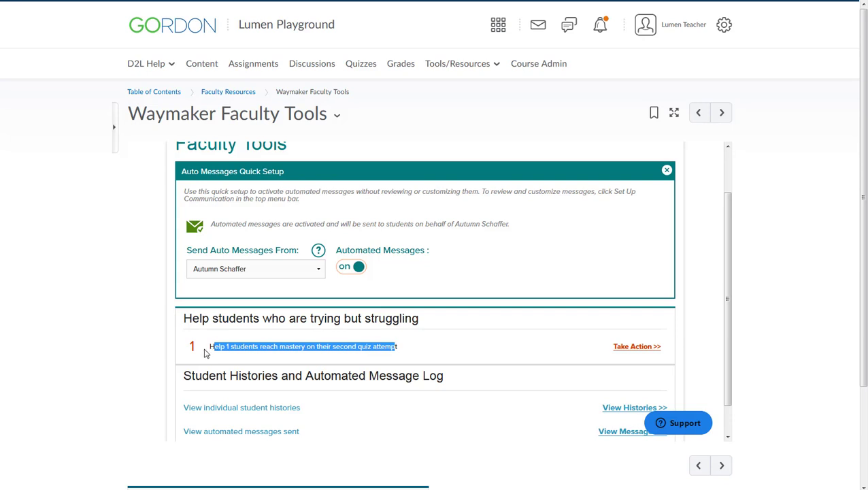
Open the list of struggling students, expand the student's missed outcomes, and highlight the outcomes and first quiz score.
left_click(622, 347)
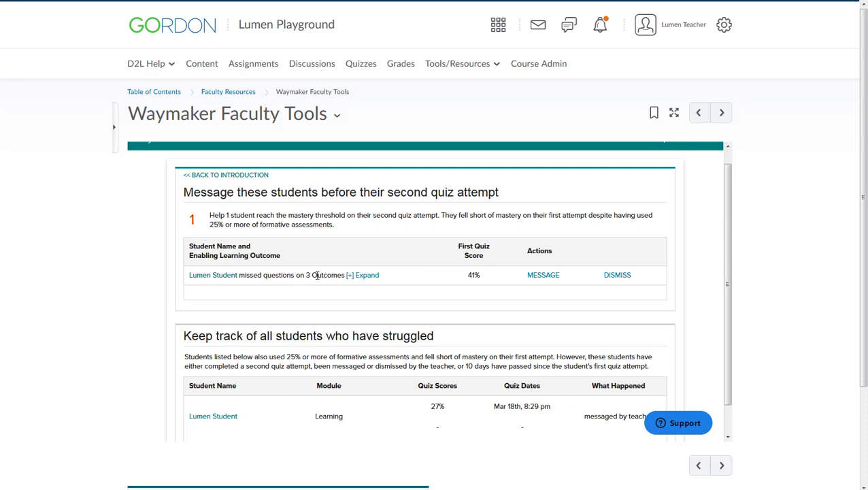
left_click(358, 276)
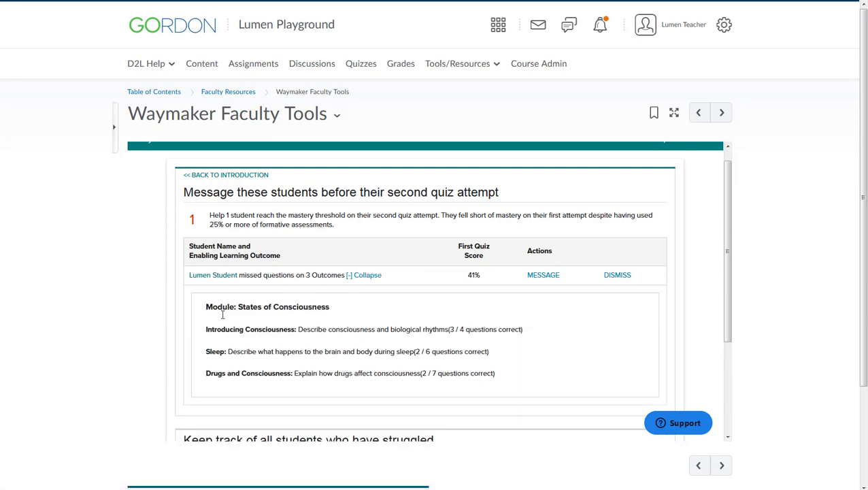
left_click_drag(221, 327, 508, 387)
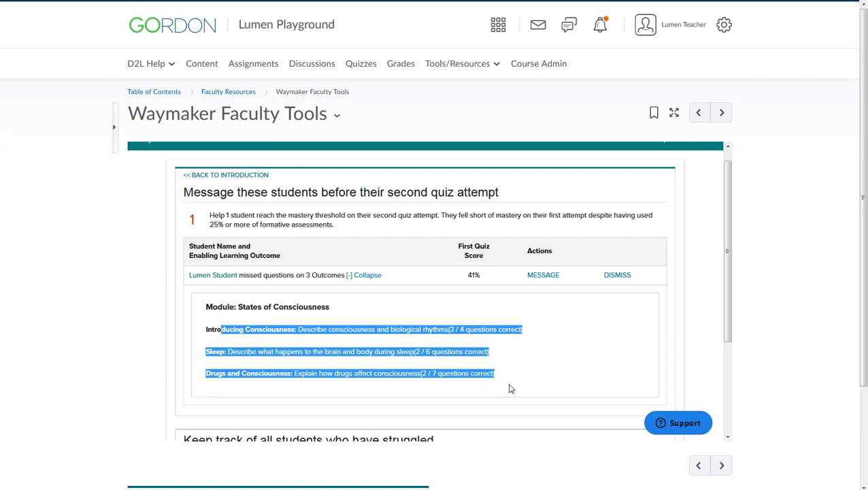
left_click_drag(491, 281, 471, 276)
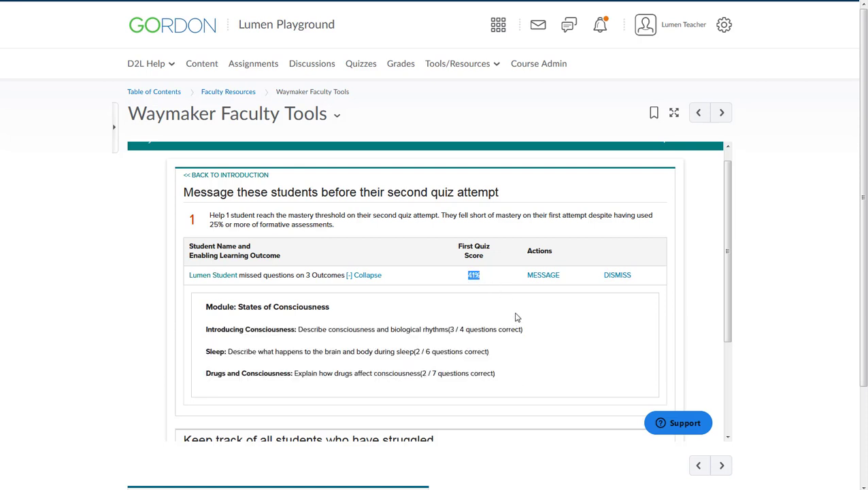
scroll(515, 317, "down", 1)
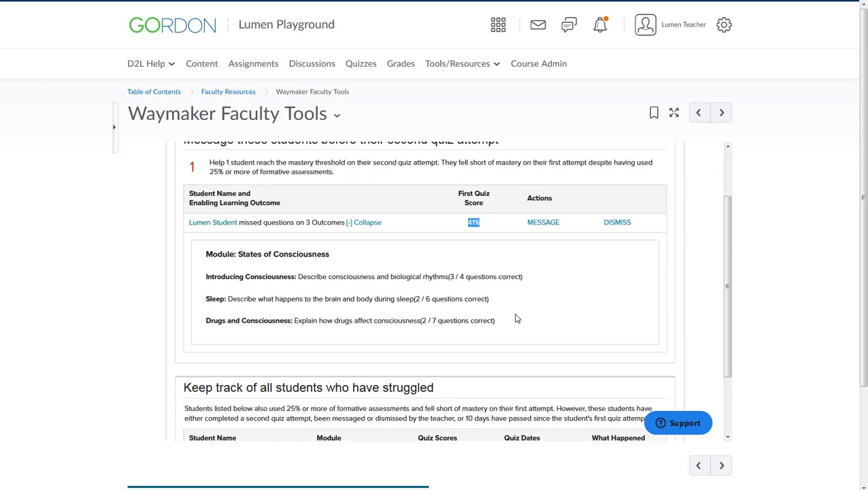
Open the message form for the struggling student and read through the 1-on-1 Message template.
left_click(543, 223)
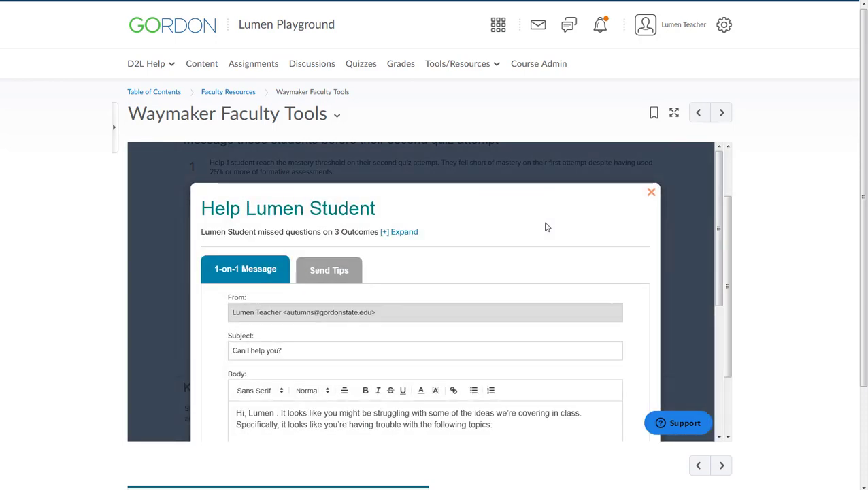
scroll(435, 269, "down", 1)
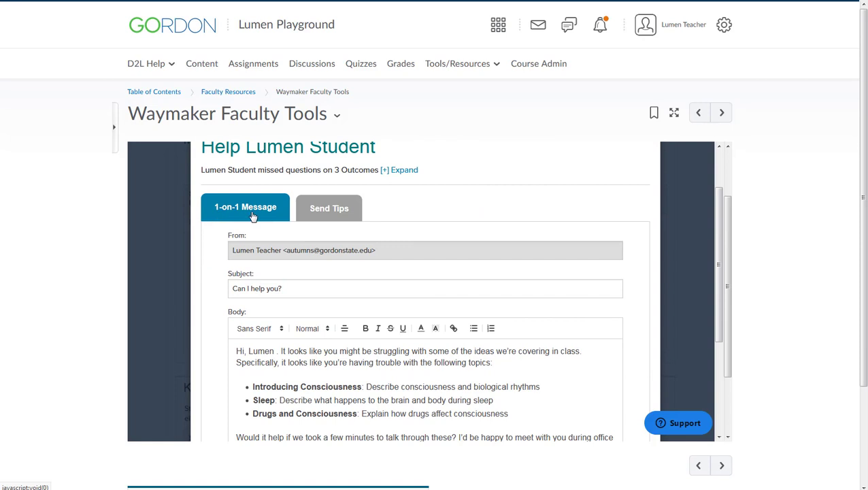
scroll(411, 330, "down", 2)
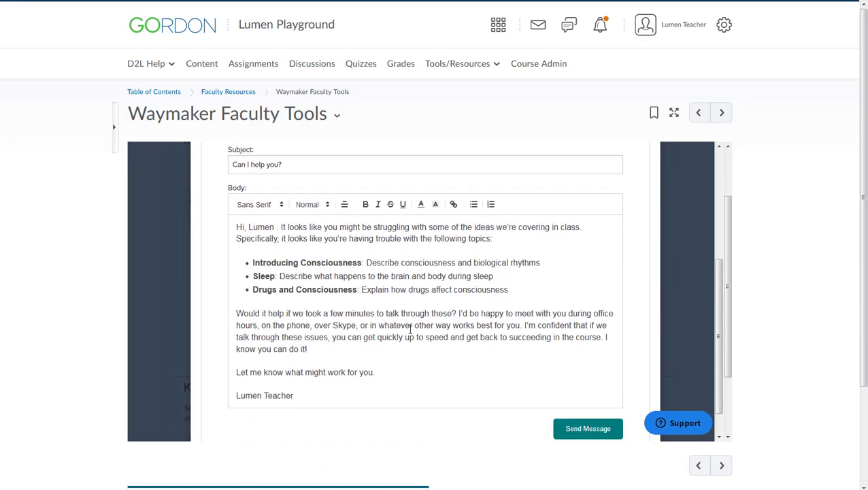
scroll(426, 367, "up", 3)
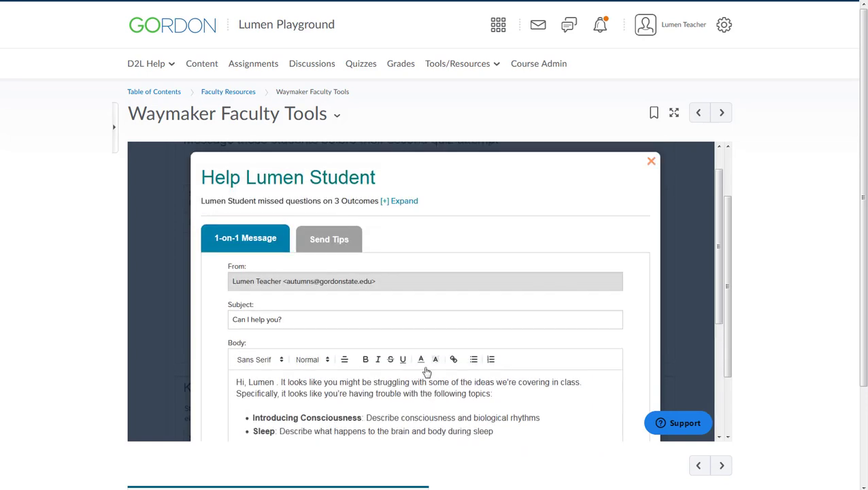
Switch to the Send Tips template, read its body, and highlight the placeholder line for resource links.
left_click(329, 242)
scroll(422, 310, "down", 1)
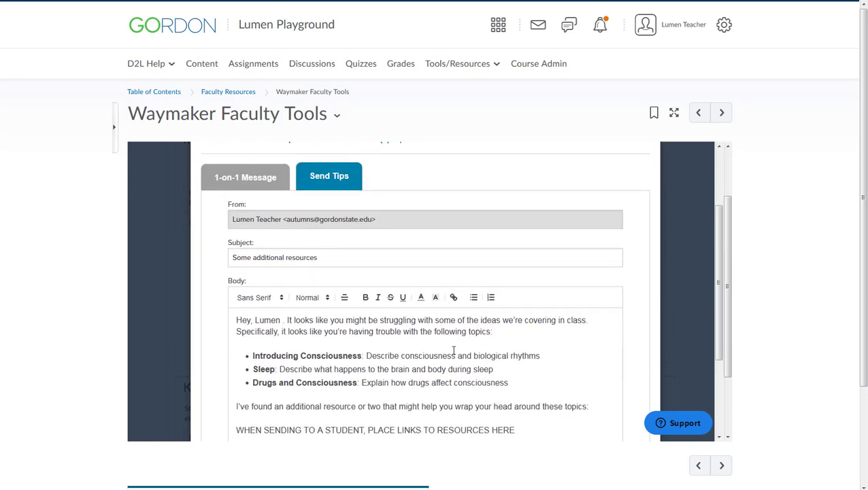
scroll(453, 350, "down", 1)
left_click_drag(245, 367, 517, 365)
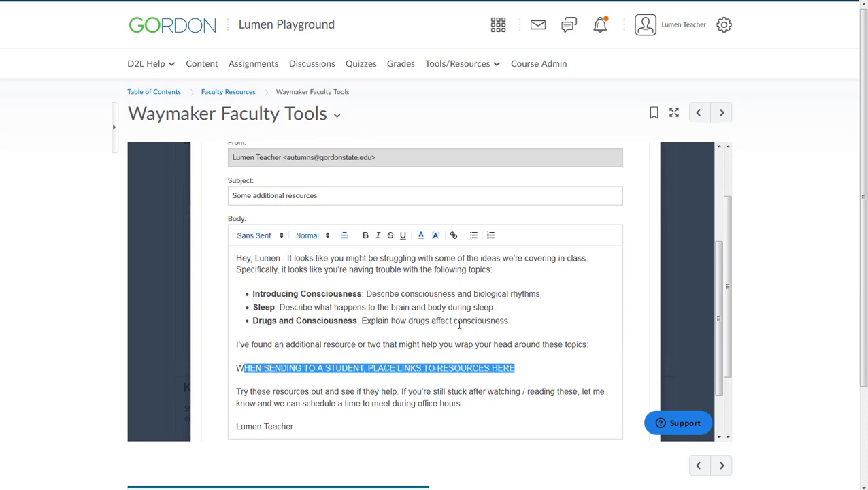
scroll(459, 325, "down", 1)
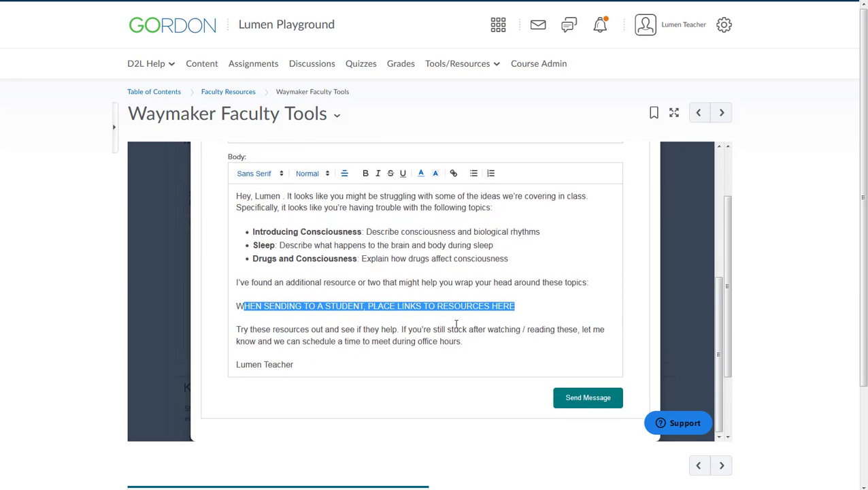
Switch the struggling student's message back to the 1-on-1 Message template and send it.
scroll(408, 313, "up", 4)
left_click(219, 275)
scroll(475, 352, "down", 3)
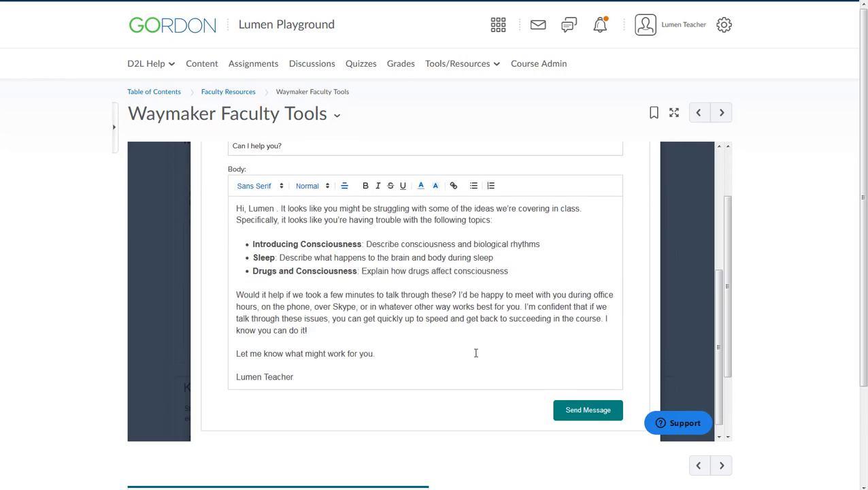
left_click(564, 400)
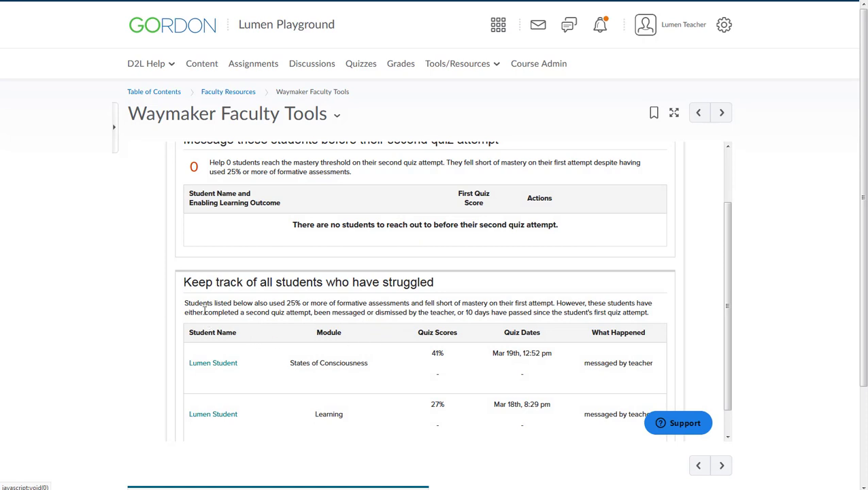
Highlight the "Keep track of all students who have struggled" heading and its description of formative assessment use and falling short of mastery.
left_click_drag(188, 282, 428, 293)
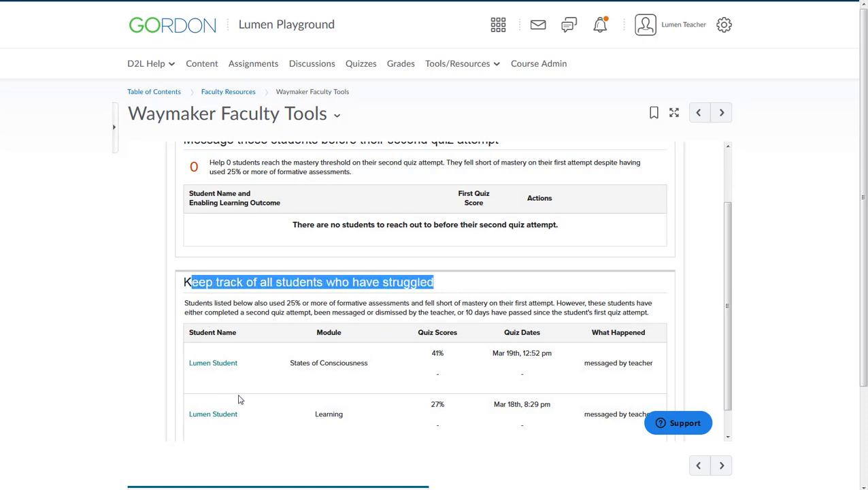
left_click_drag(228, 301, 408, 308)
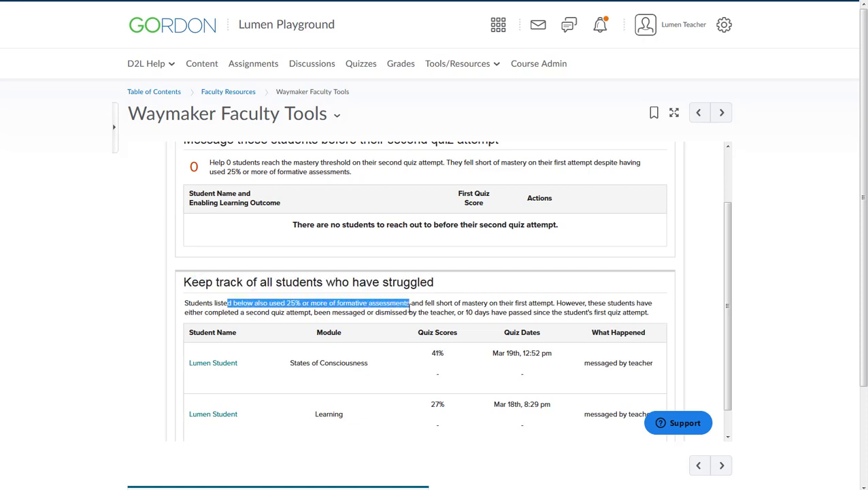
left_click_drag(414, 308, 489, 304)
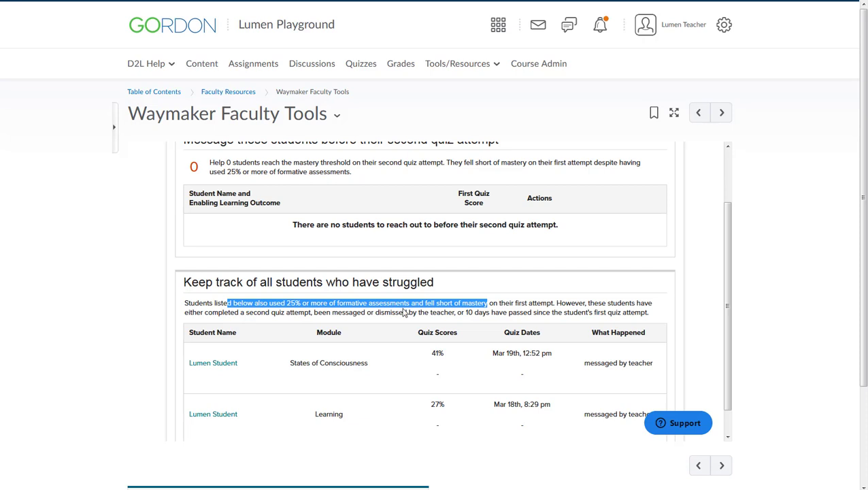
scroll(398, 369, "down", 1)
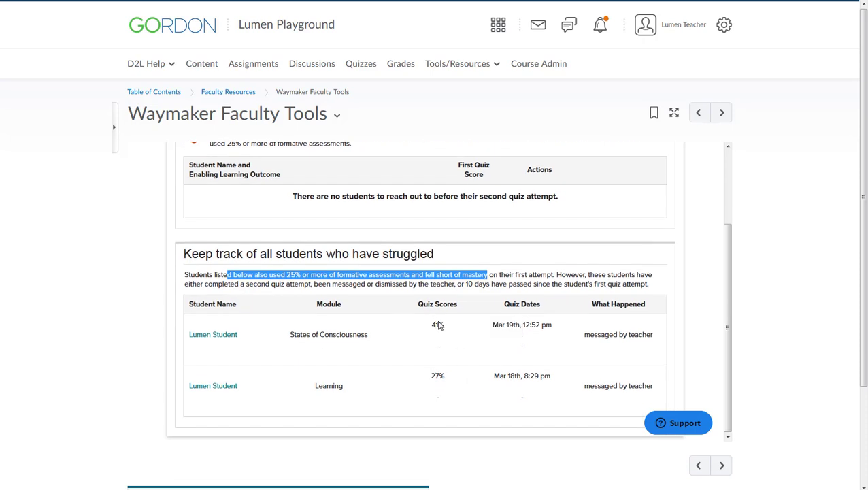
Open the student's profile from the States of Consciousness entry, then expand and collapse the Psychological Foundations quiz attempts.
left_click(229, 335)
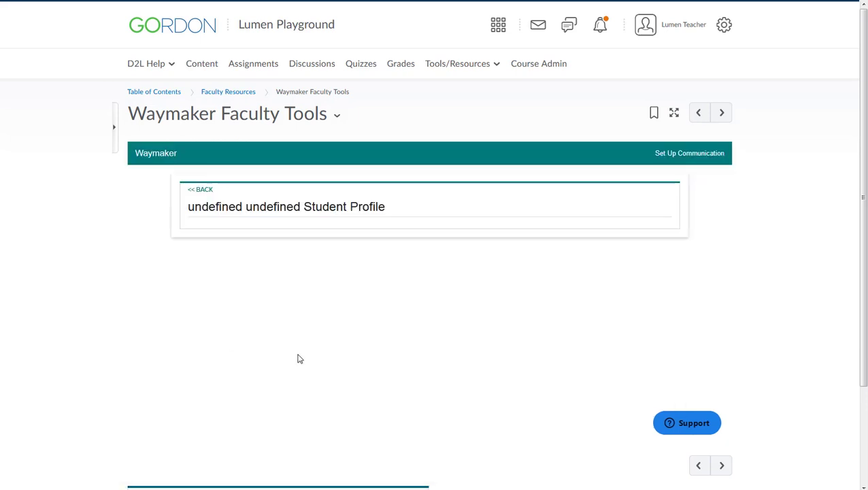
scroll(309, 331, "down", 2)
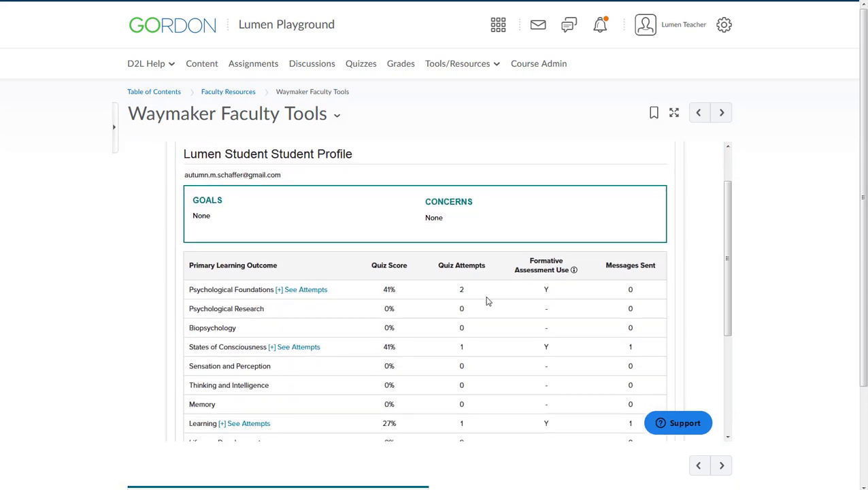
left_click(303, 292)
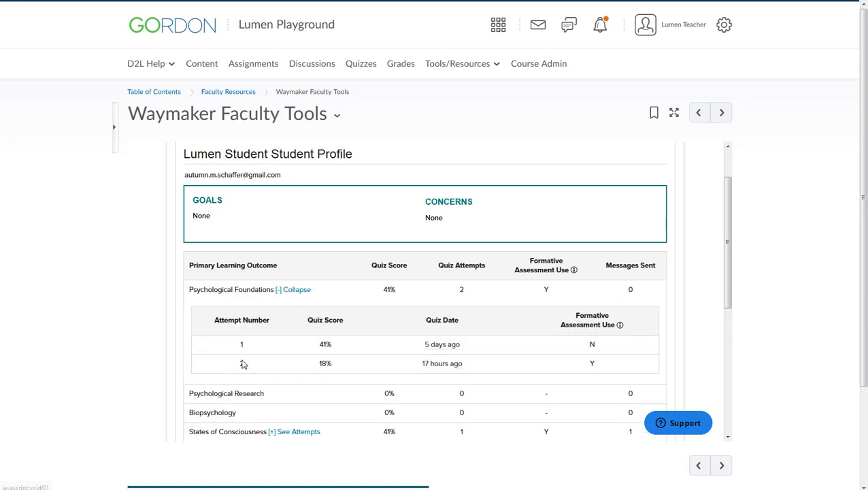
left_click(294, 290)
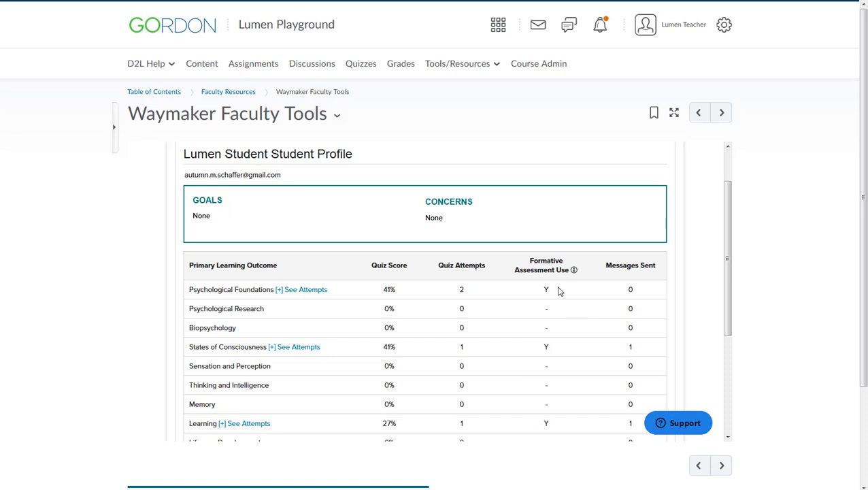
Point out the formative assessment use for Psychological Foundations, States of Consciousness and Learning, and look through the rest of the student's profile.
left_click_drag(561, 292, 542, 291)
left_click_drag(562, 344, 532, 355)
left_click_drag(554, 422, 536, 423)
scroll(533, 392, "down", 3)
scroll(299, 208, "up", 5)
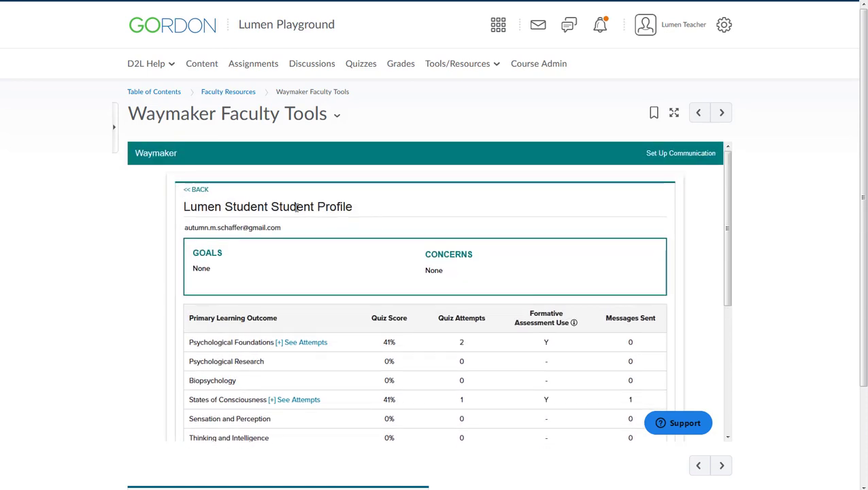
Return to the list of students who have struggled and view the student's profile from the Learning entry, reopening it once more.
left_click(196, 190)
scroll(401, 334, "down", 2)
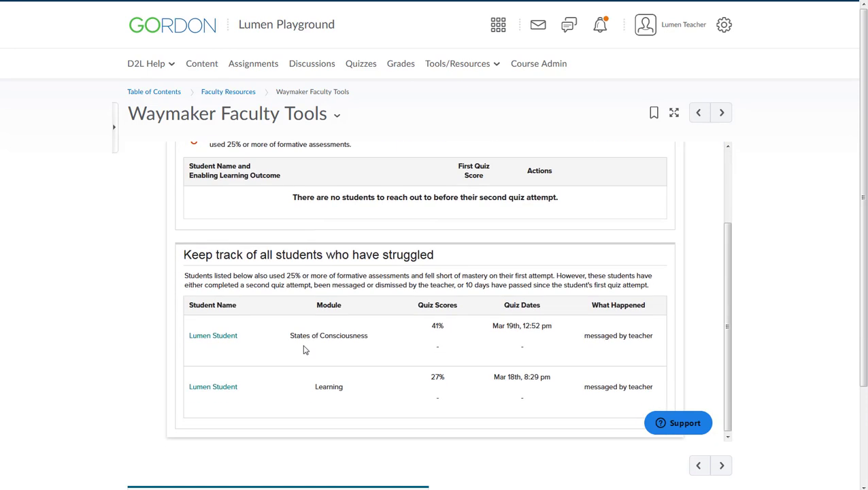
left_click(224, 389)
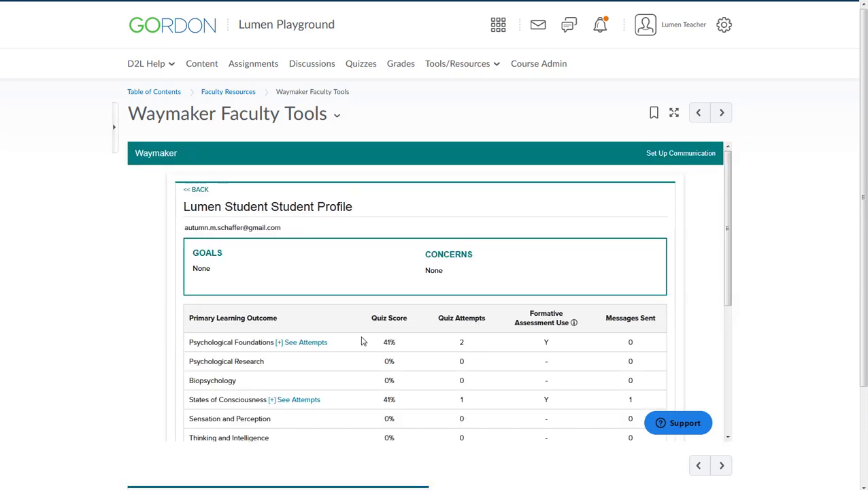
left_click(199, 193)
left_click(229, 416)
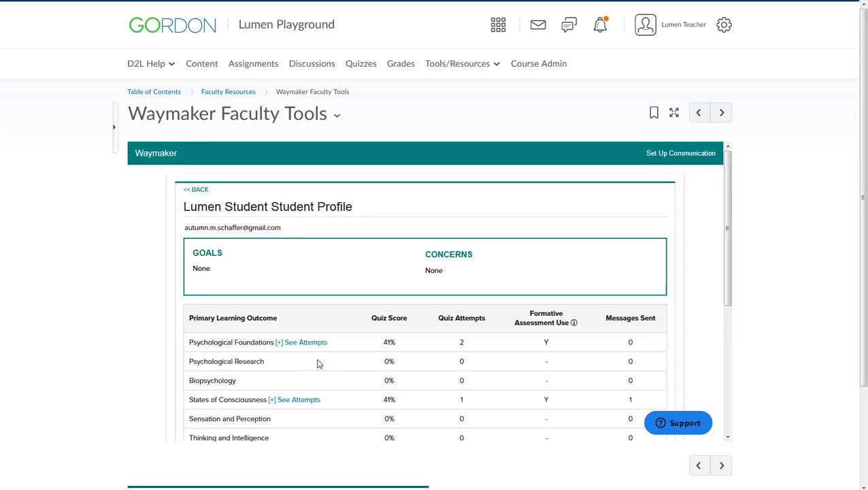